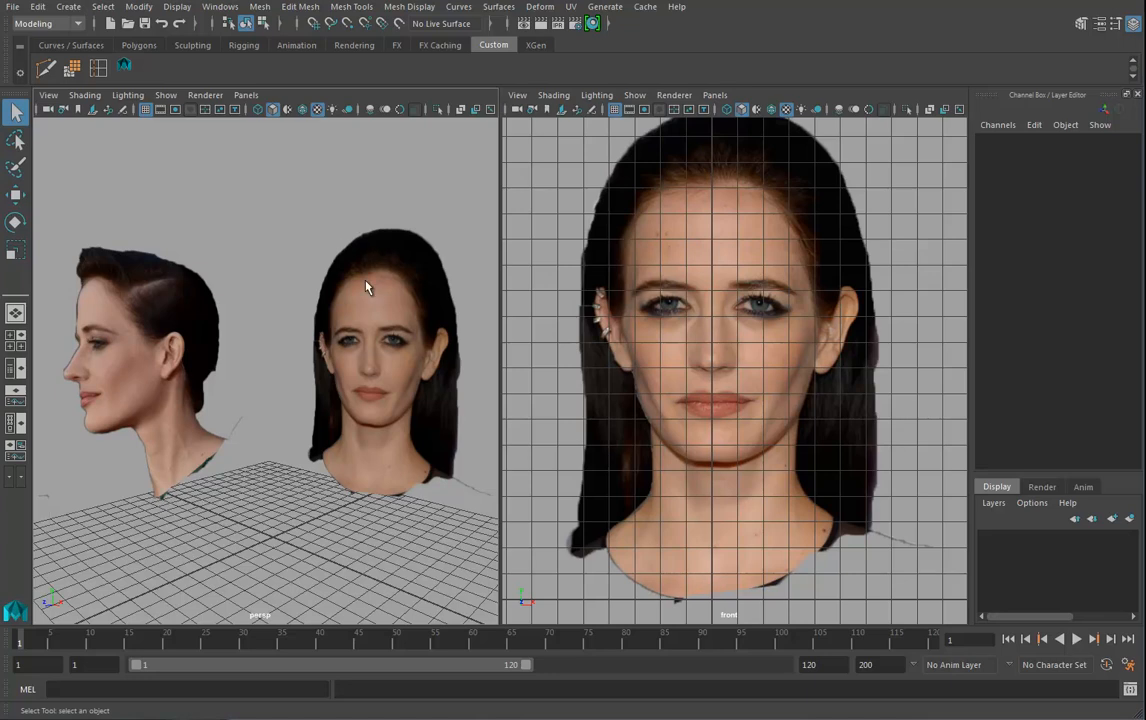
Step: Examine the side and front head reference images in the perspective and front views
alt+drag(346, 311, 395, 368)
alt+drag(397, 421, 392, 384)
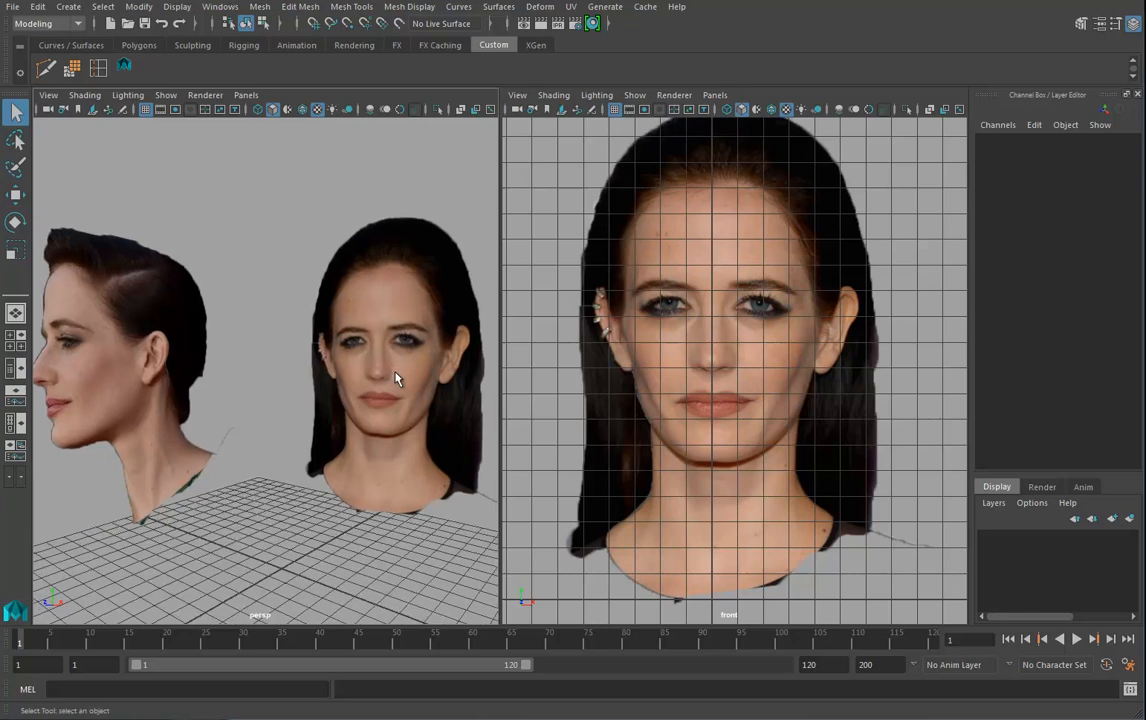
alt+click(659, 390)
alt+right_drag(664, 389, 813, 389)
alt+middle_drag(789, 363, 765, 414)
mouse_move(765, 414)
alt+right_down()
mouse_move(848, 404)
mouse_move(745, 404)
alt+right_up()
alt+middle_drag(750, 402, 749, 369)
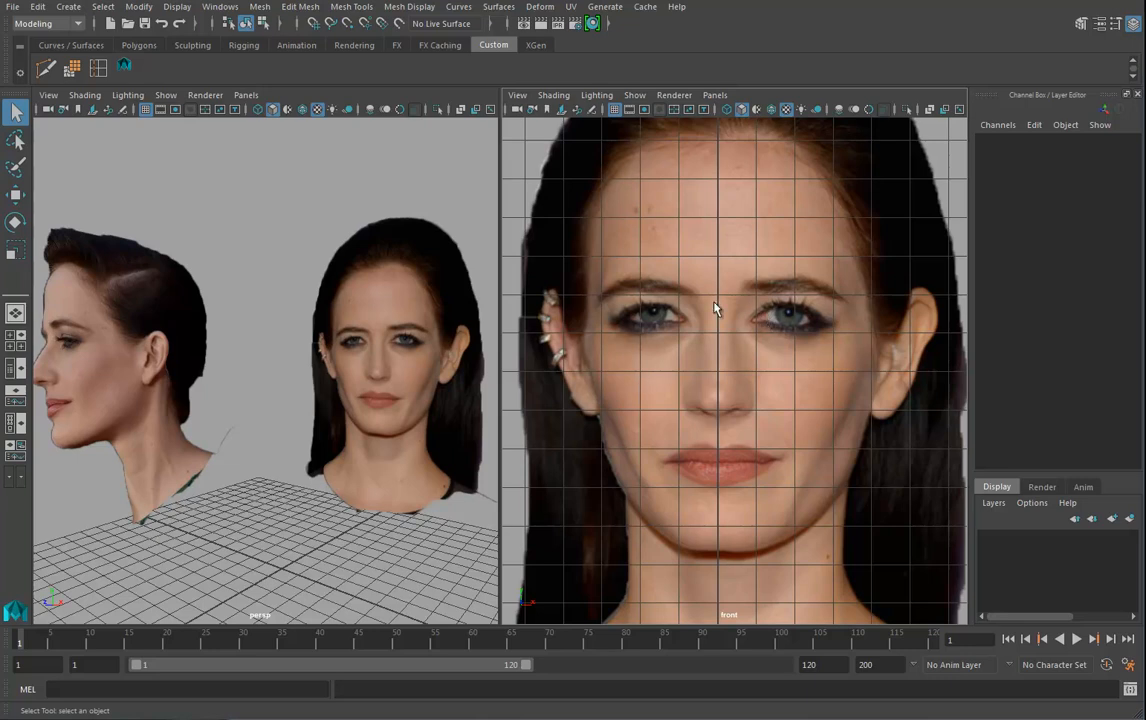
alt+drag(372, 397, 393, 421)
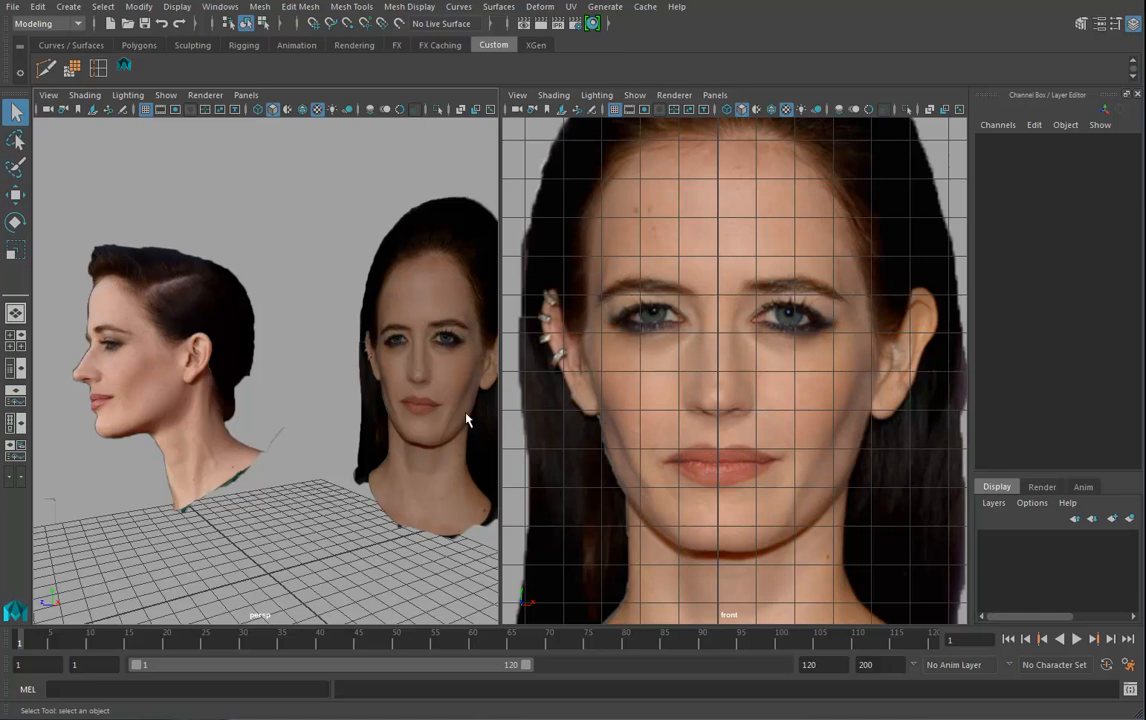
alt+middle_drag(712, 338, 706, 363)
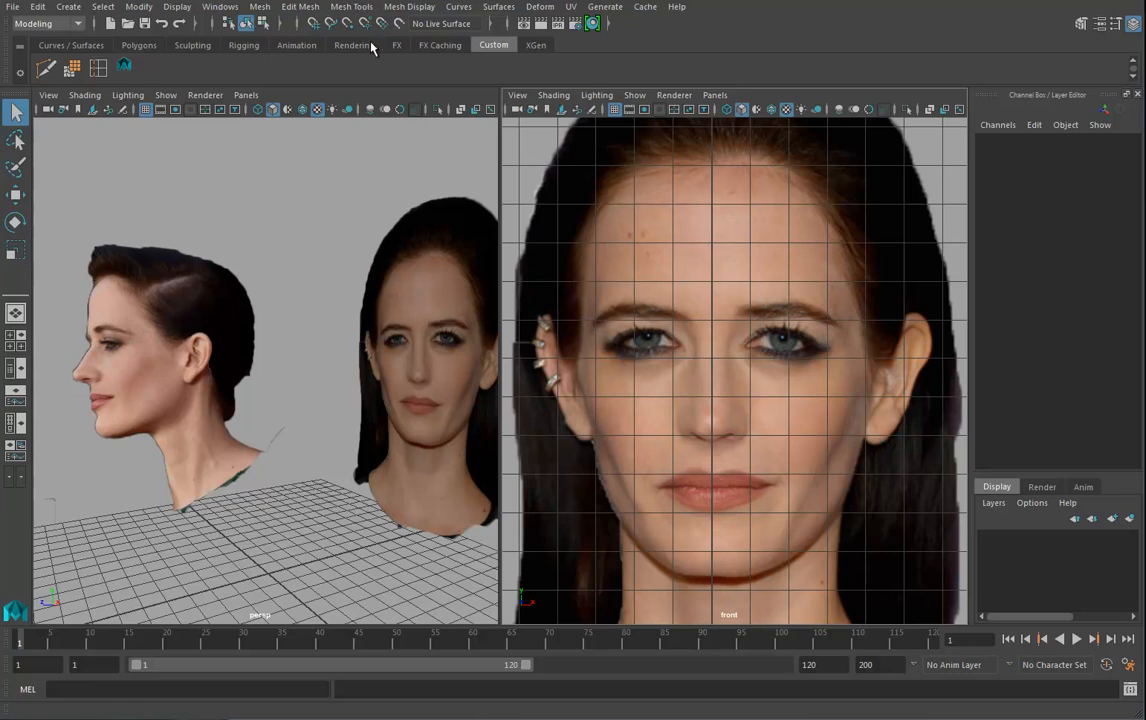
Step: Create a new custom shelf named Anim220
click(20, 72)
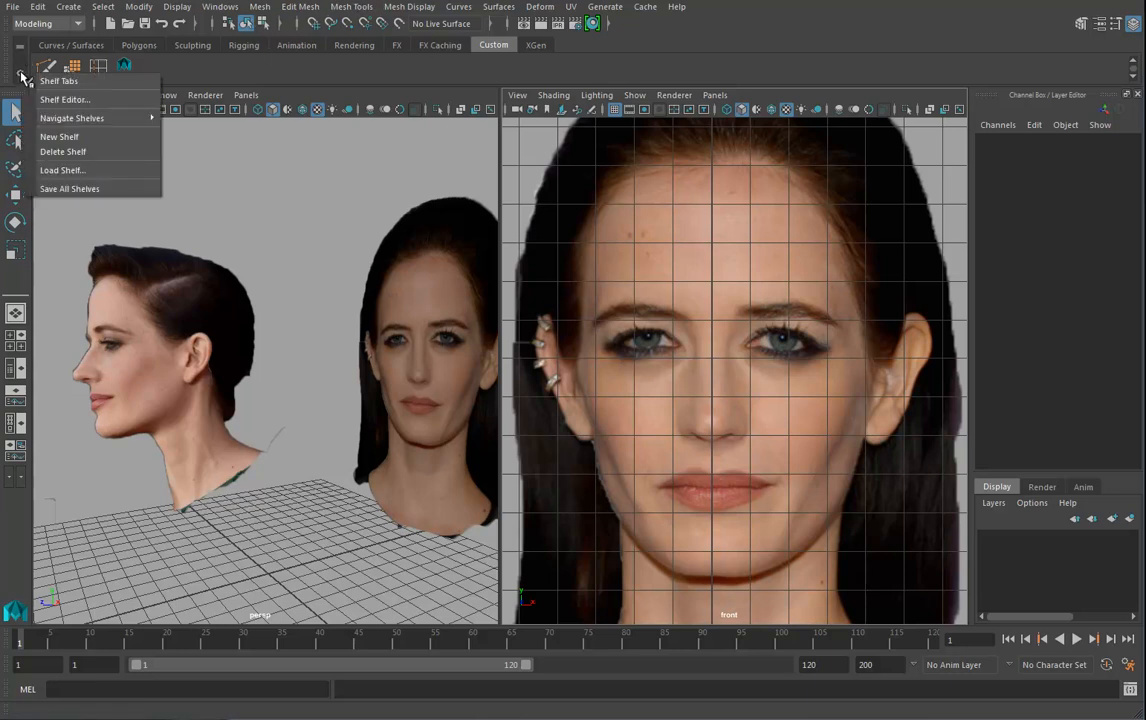
click(64, 136)
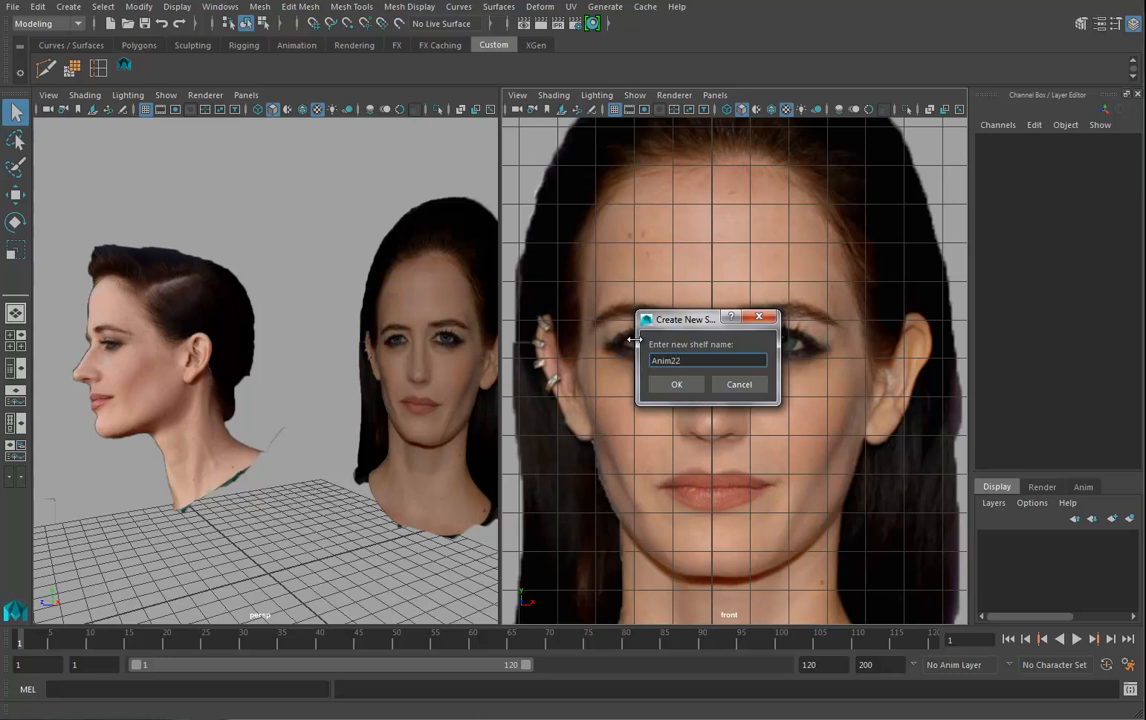
key(Return)
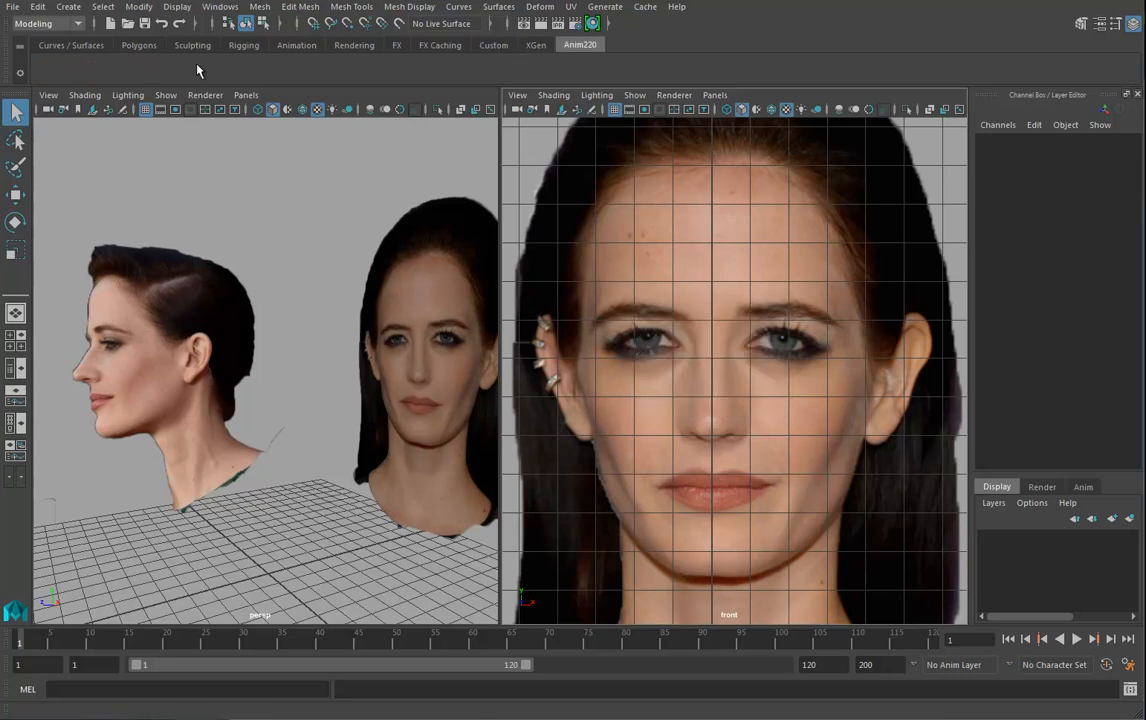
Step: Add shortcuts for deleting History, Freeze Transformations, Center Pivot and the Outliner to the Anim220 shelf
click(38, 7)
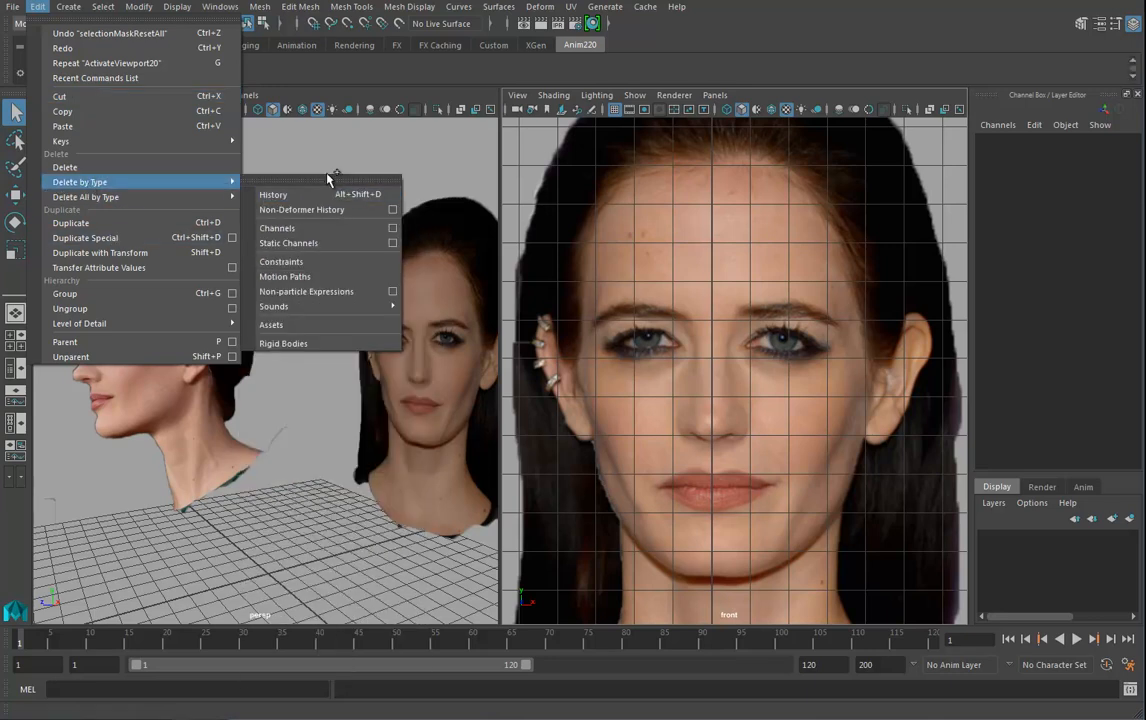
click(98, 15)
click(103, 7)
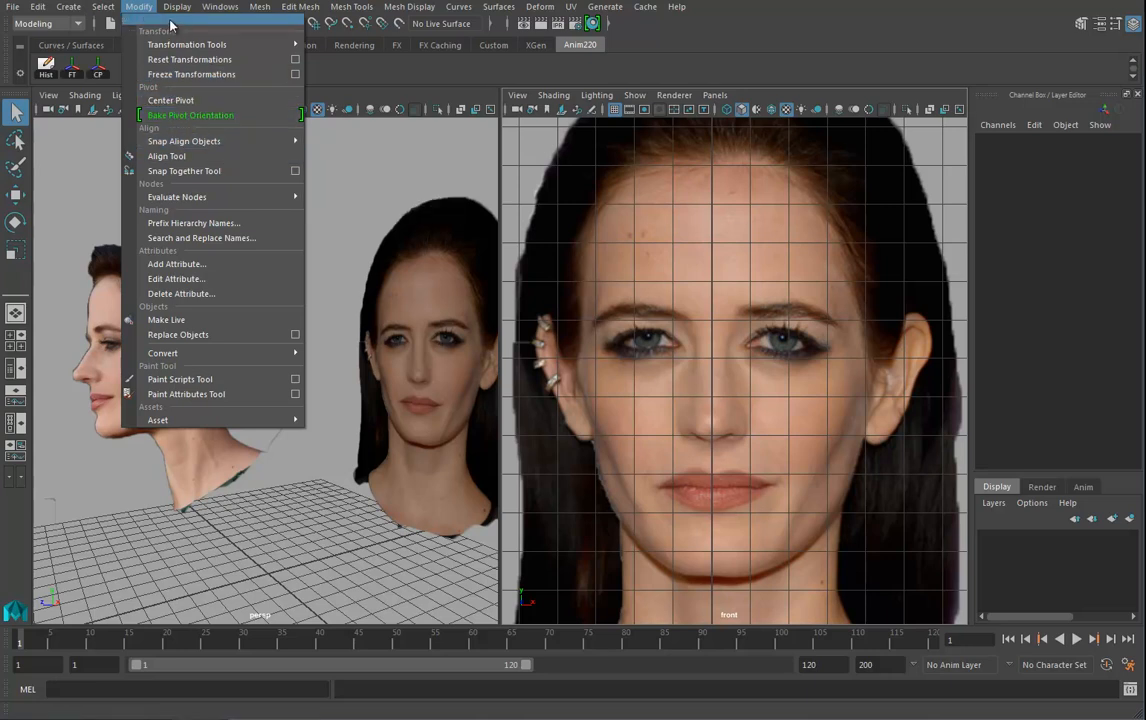
click(188, 100)
click(177, 7)
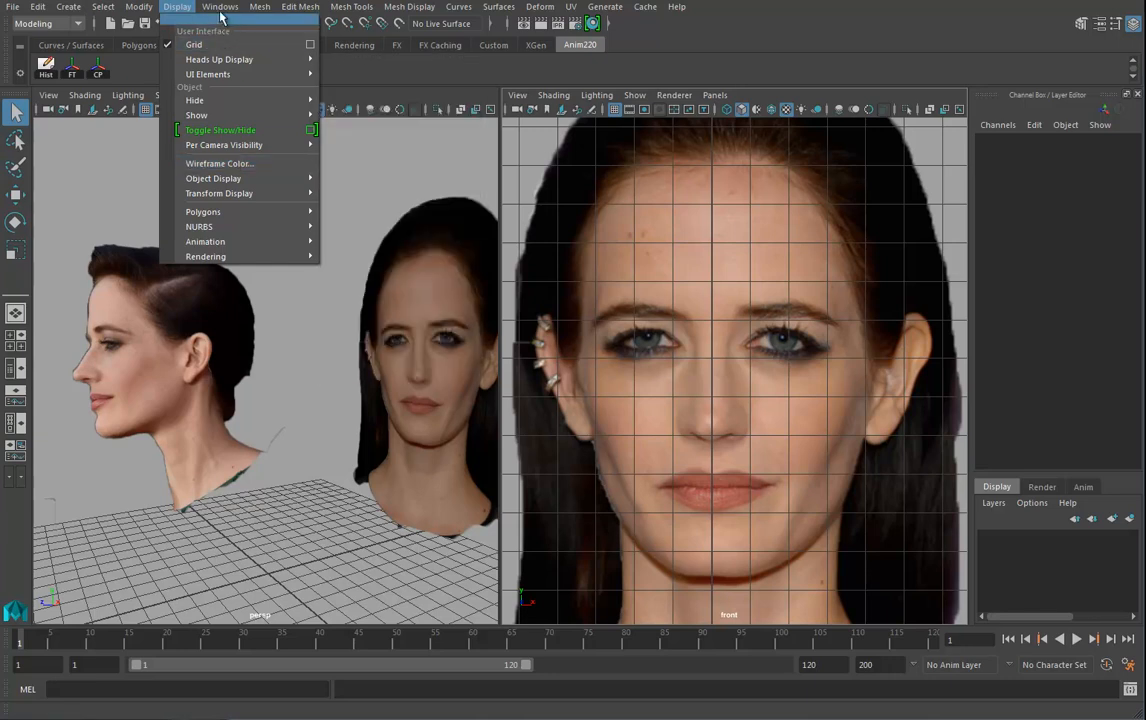
mouse_move(219, 7)
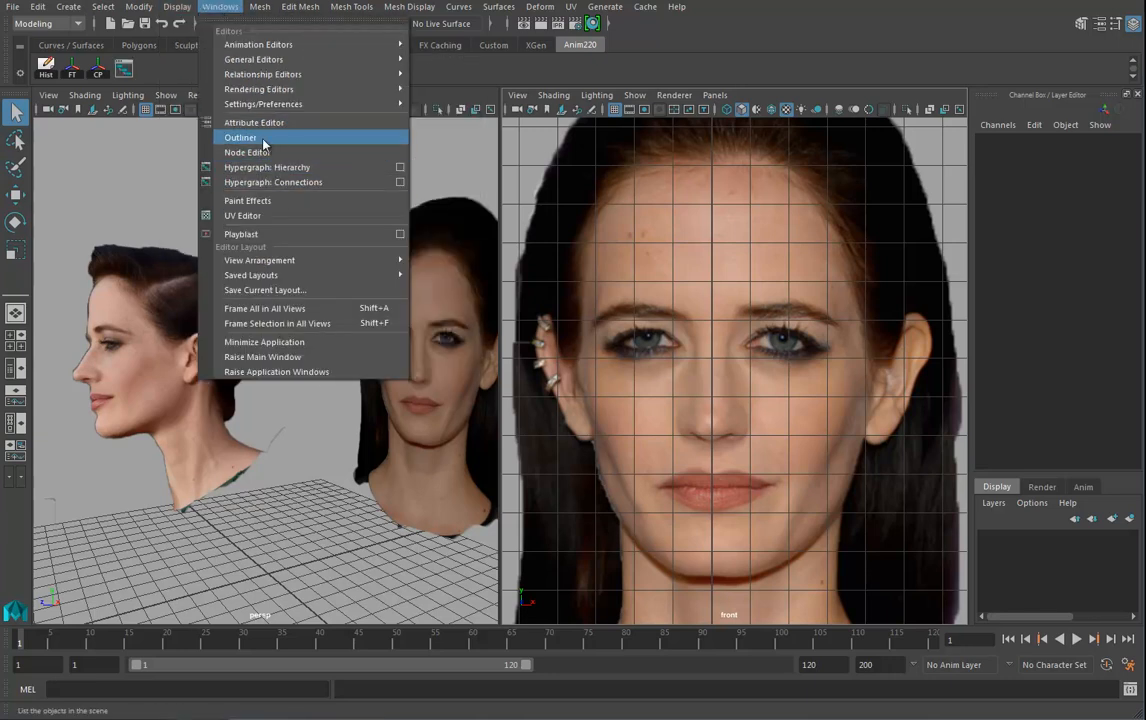
mouse_move(294, 80)
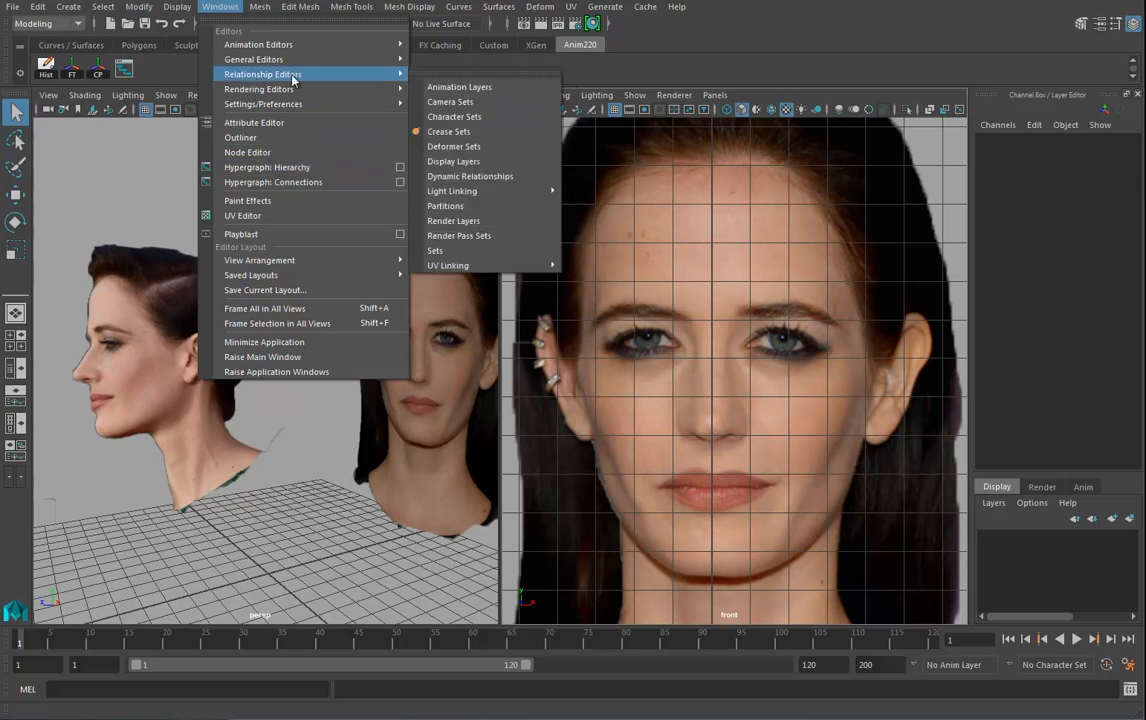
click(636, 75)
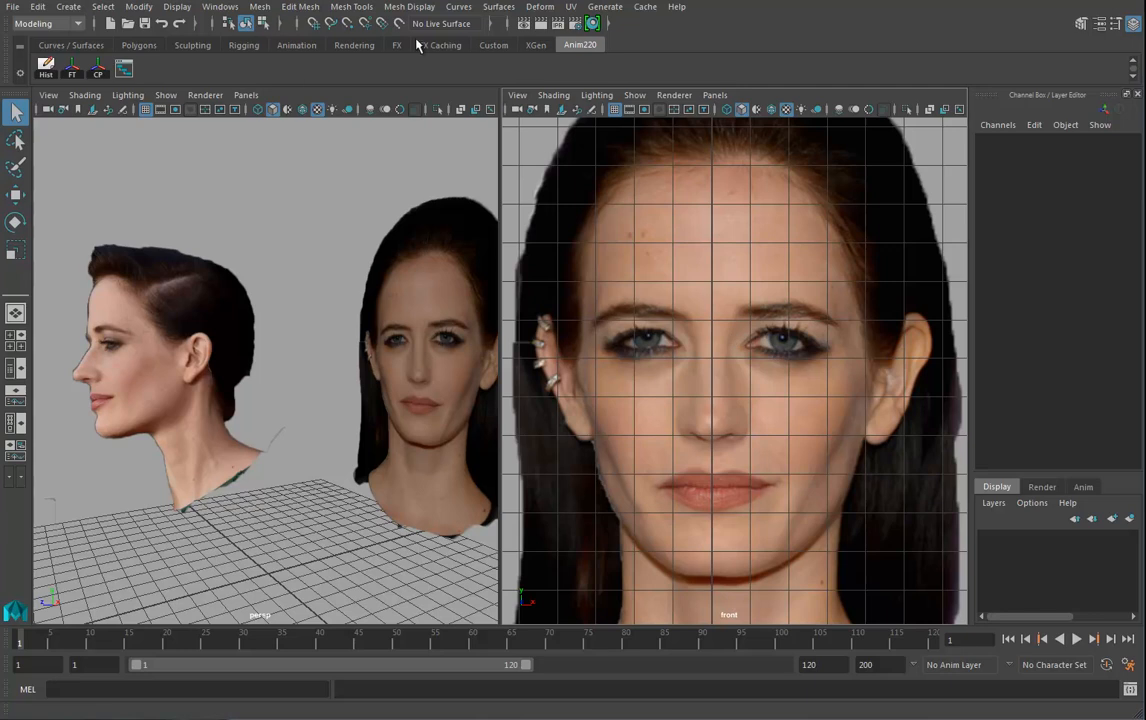
Step: Add the Create Polygon, Append to Polygon, Multi-Cut and Insert Edge Loop tools to the Anim220 shelf
alt+click(712, 338)
alt+right_drag(712, 338, 812, 336)
alt+middle_drag(812, 336, 762, 336)
alt+right_drag(762, 336, 925, 340)
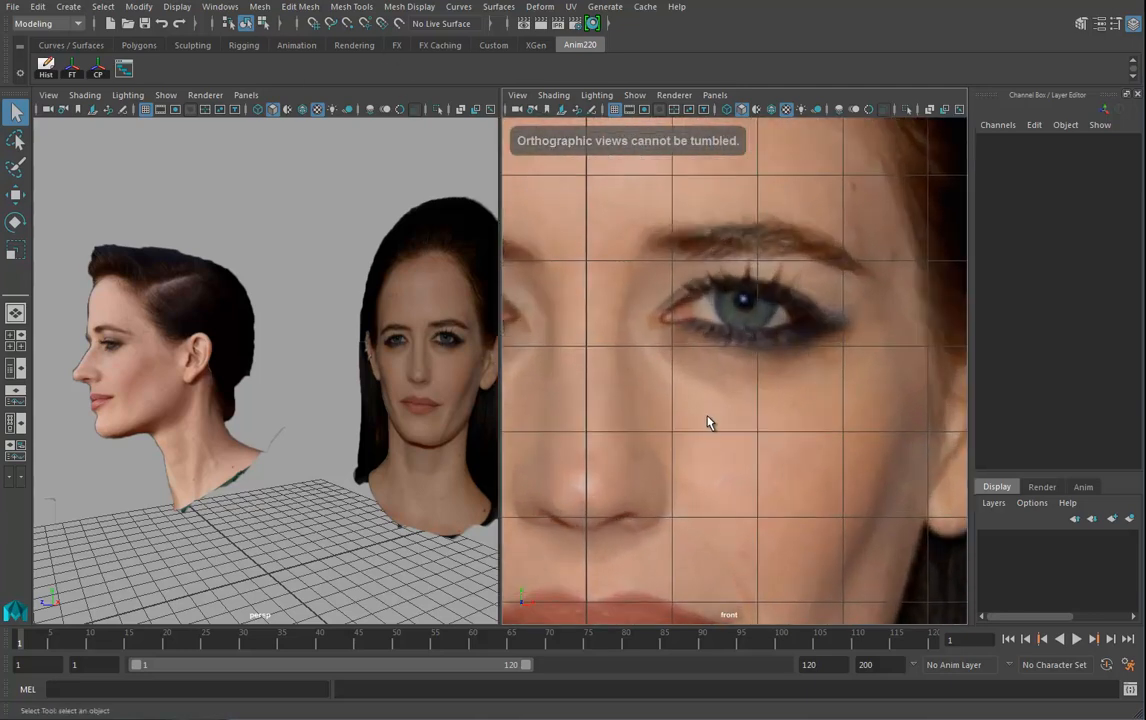
alt+middle_drag(686, 527, 701, 483)
alt+middle_drag(655, 289, 629, 320)
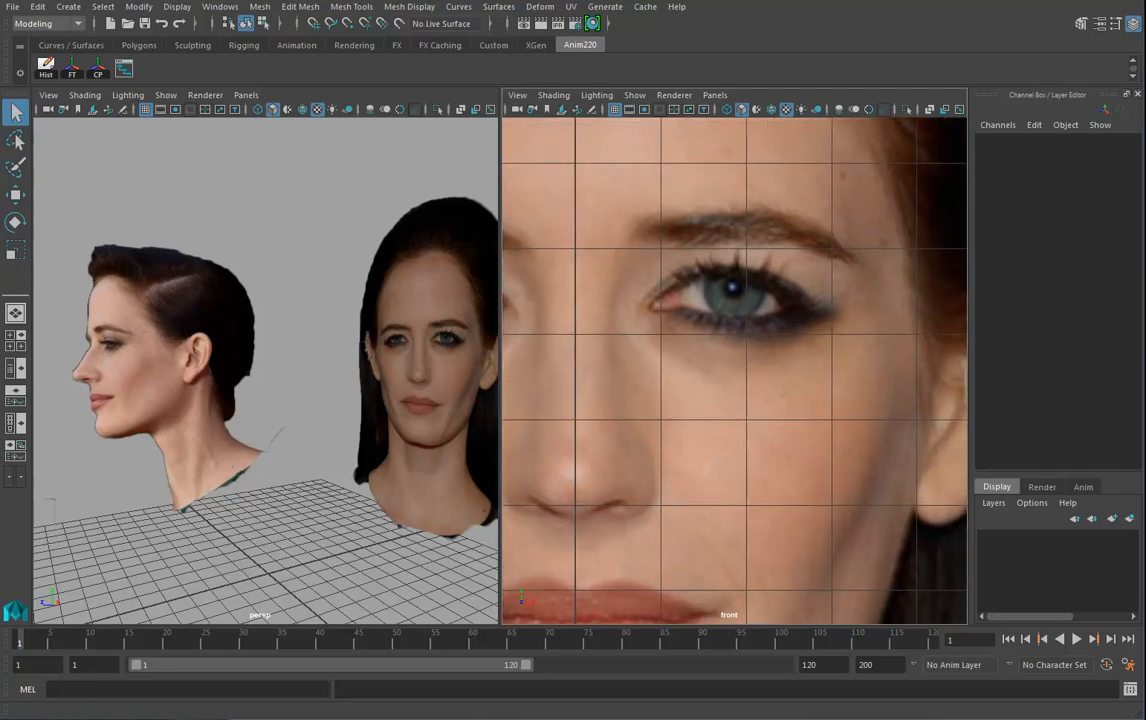
click(352, 8)
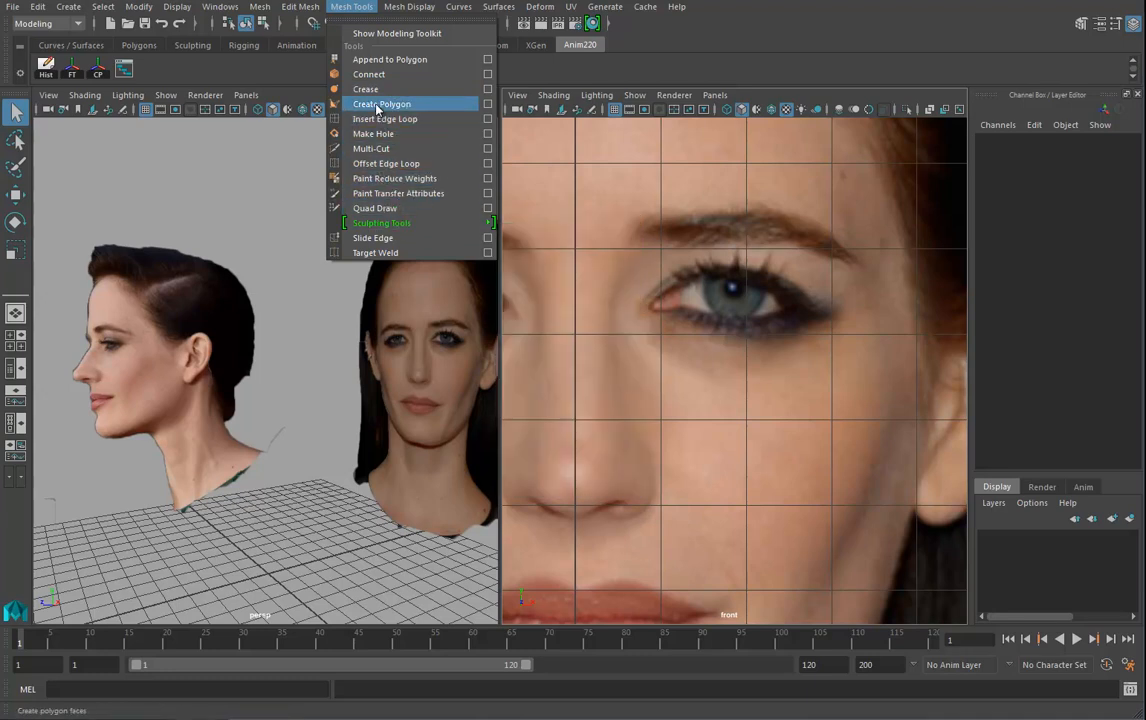
ctrl+shift+click(377, 107)
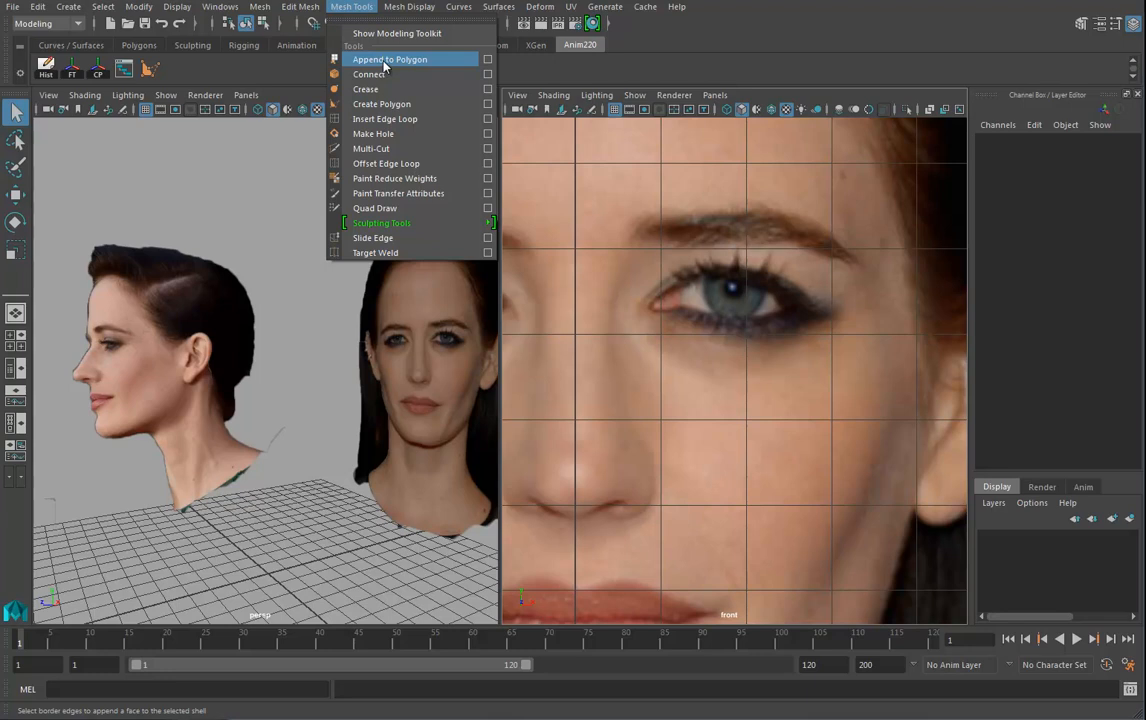
ctrl+shift+click(385, 62)
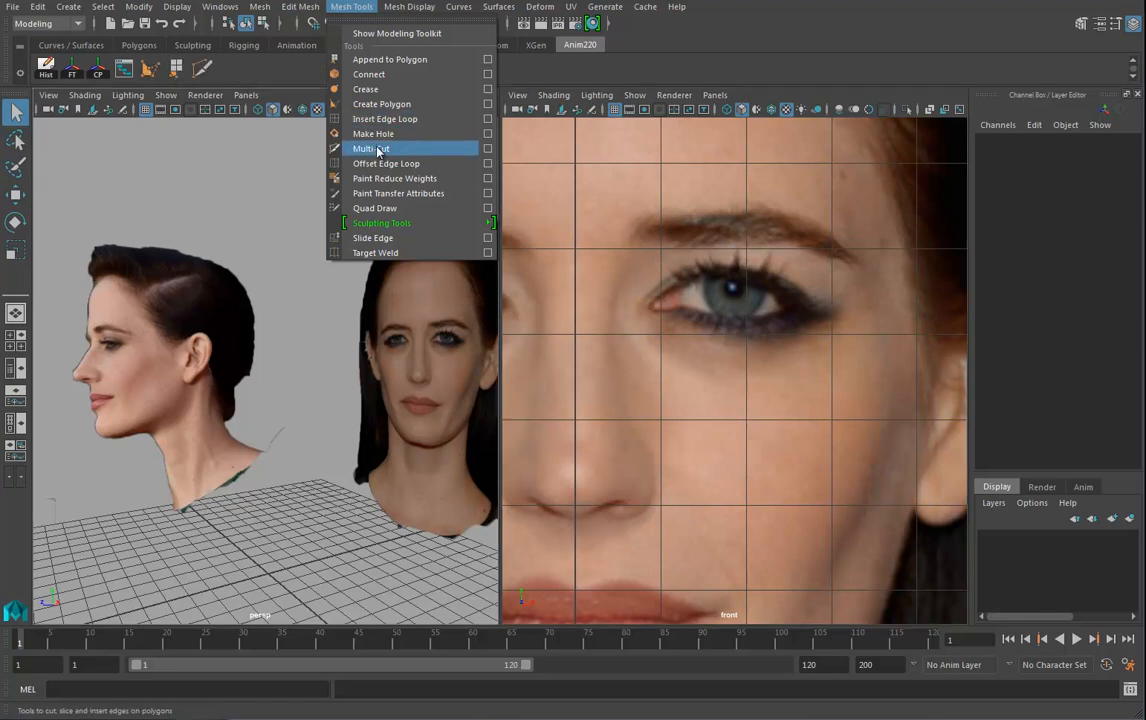
click(298, 76)
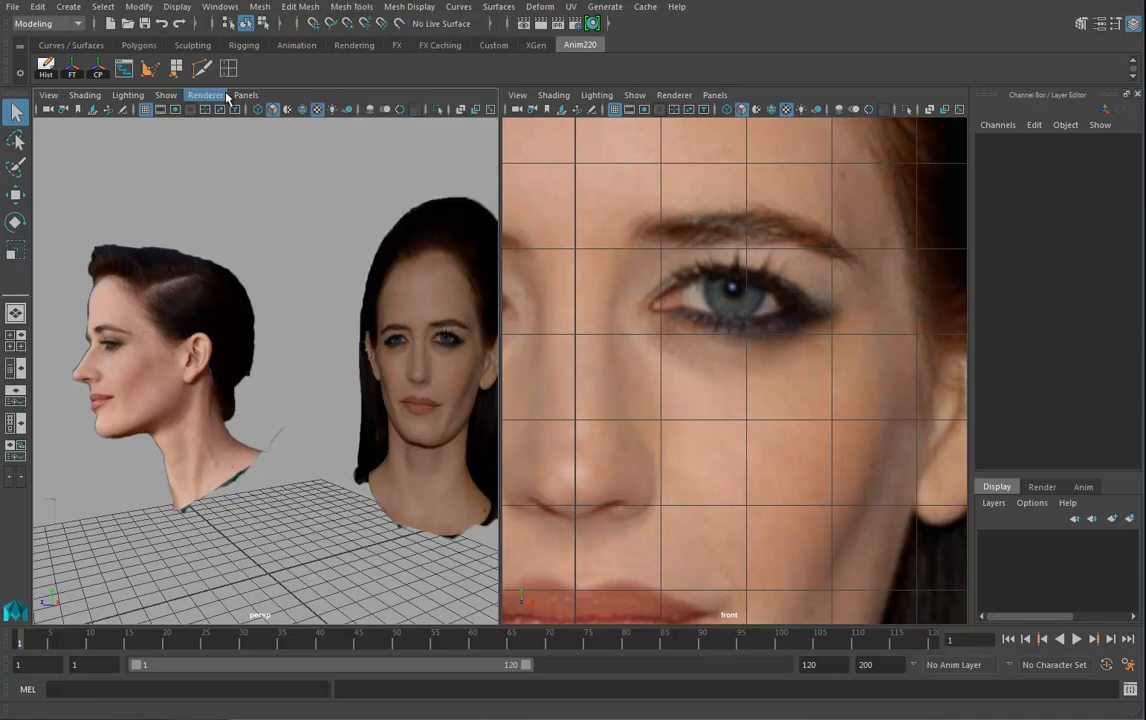
Step: Activate the Create Polygon tool for the eye in the front view and turn off the heads-up In-view Messages
click(149, 70)
alt+click(685, 310)
alt+right_drag(686, 315, 763, 315)
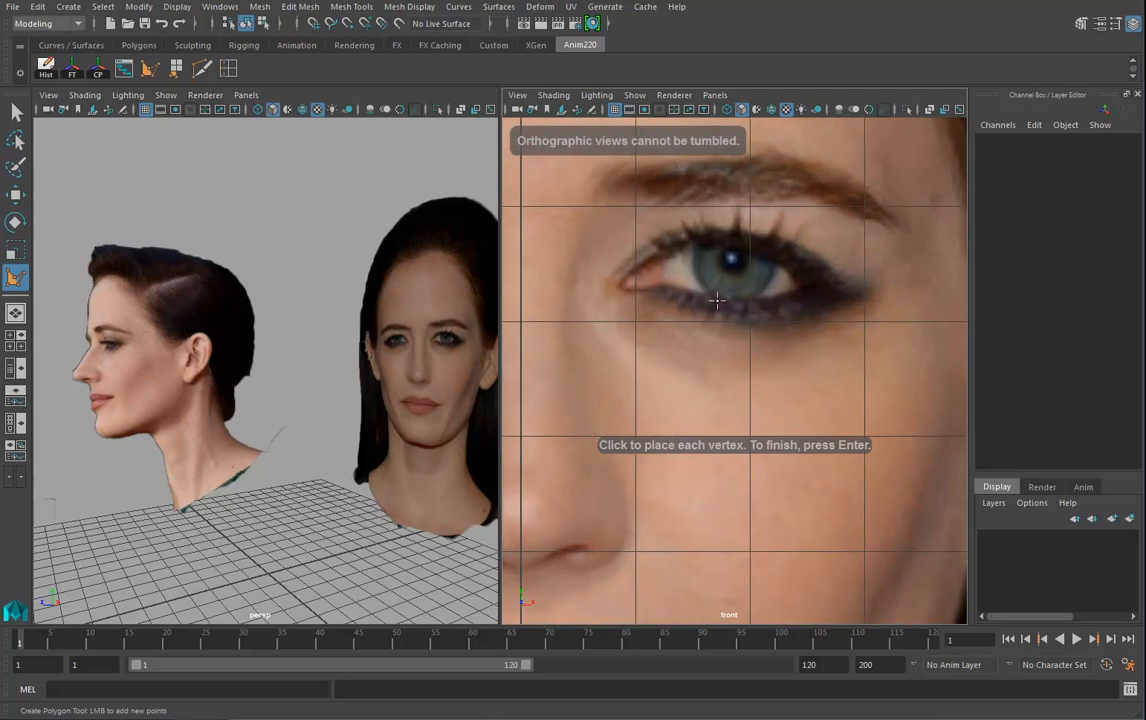
alt+middle_drag(712, 222, 705, 260)
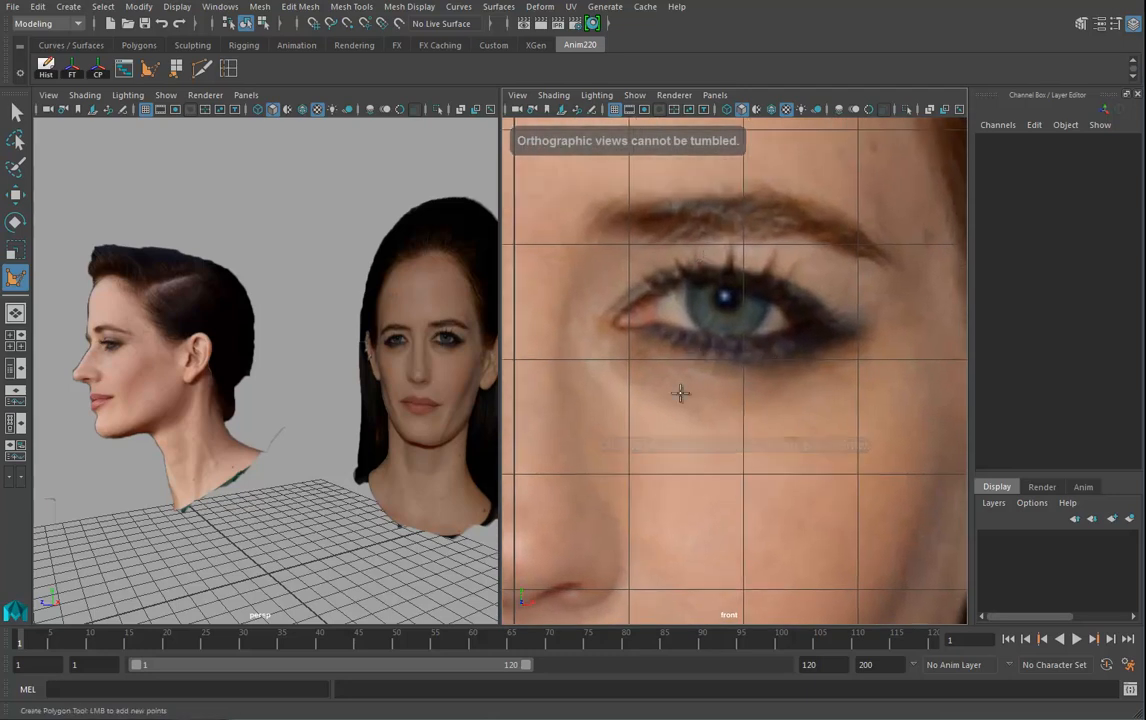
click(177, 7)
mouse_move(239, 68)
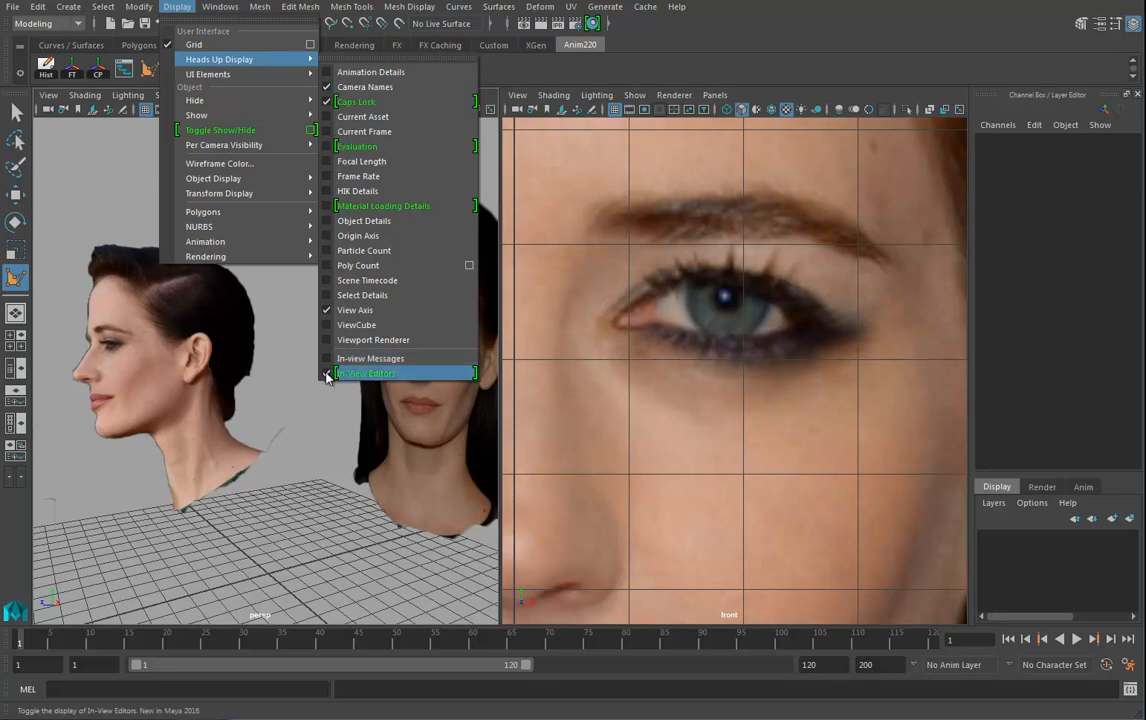
Step: Draw a polygon face around the outline of the eye opening on the front reference image
click(645, 307)
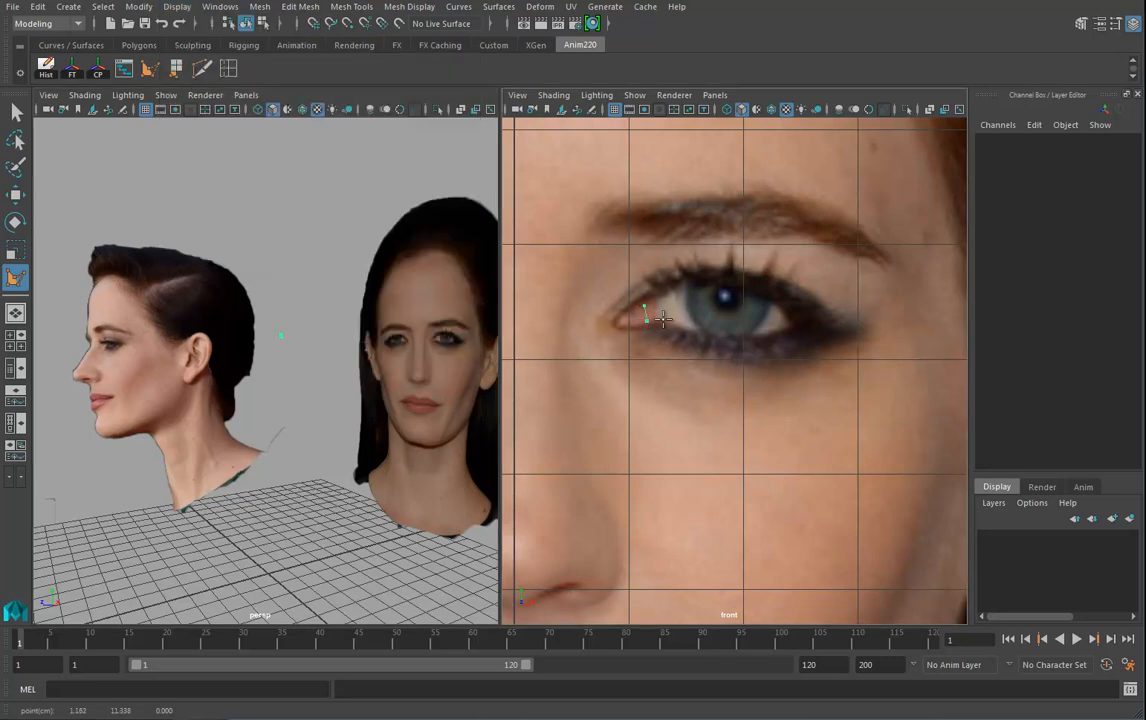
click(679, 330)
click(702, 336)
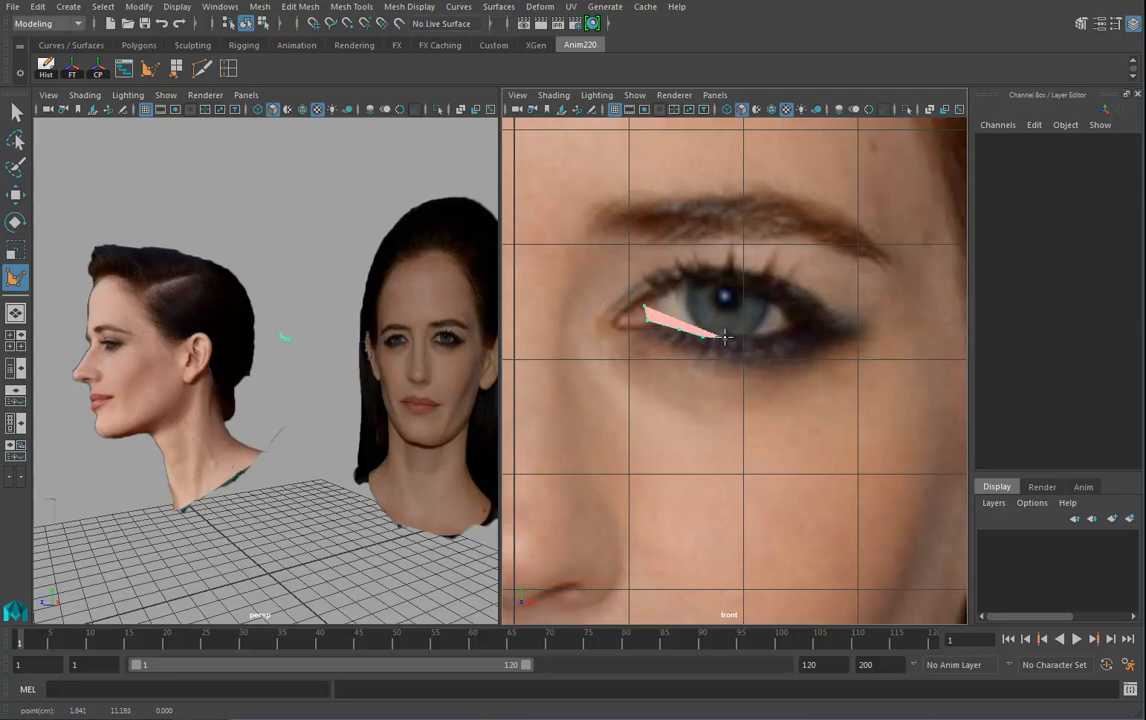
click(785, 331)
click(796, 320)
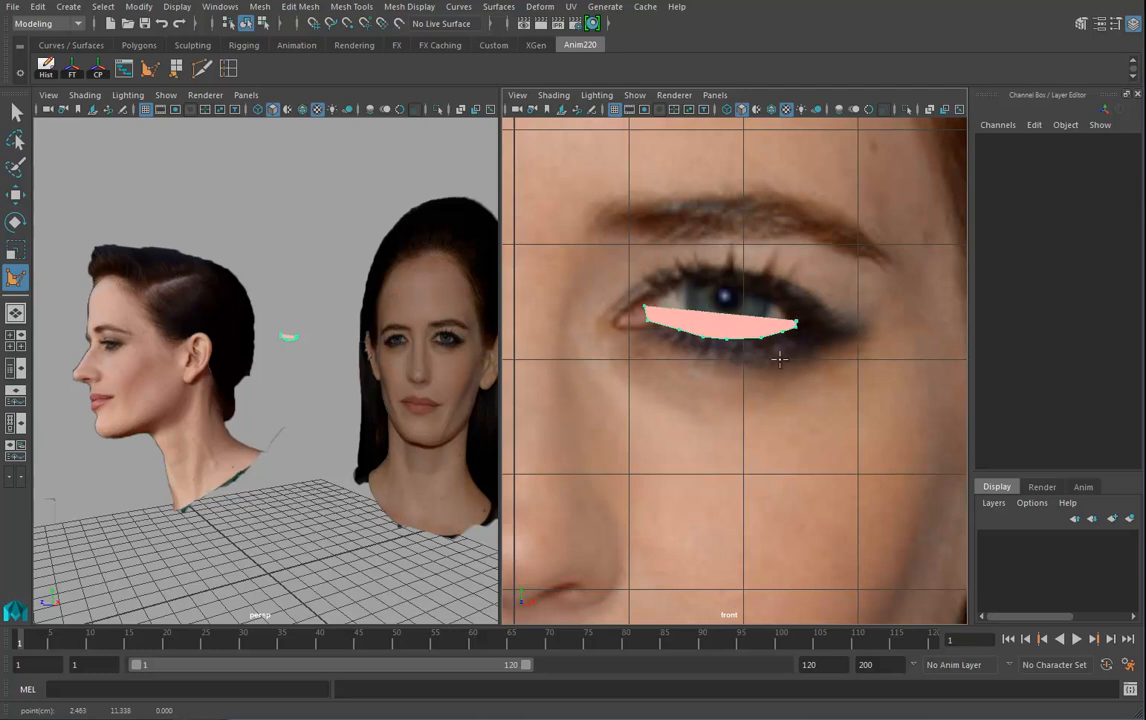
click(781, 307)
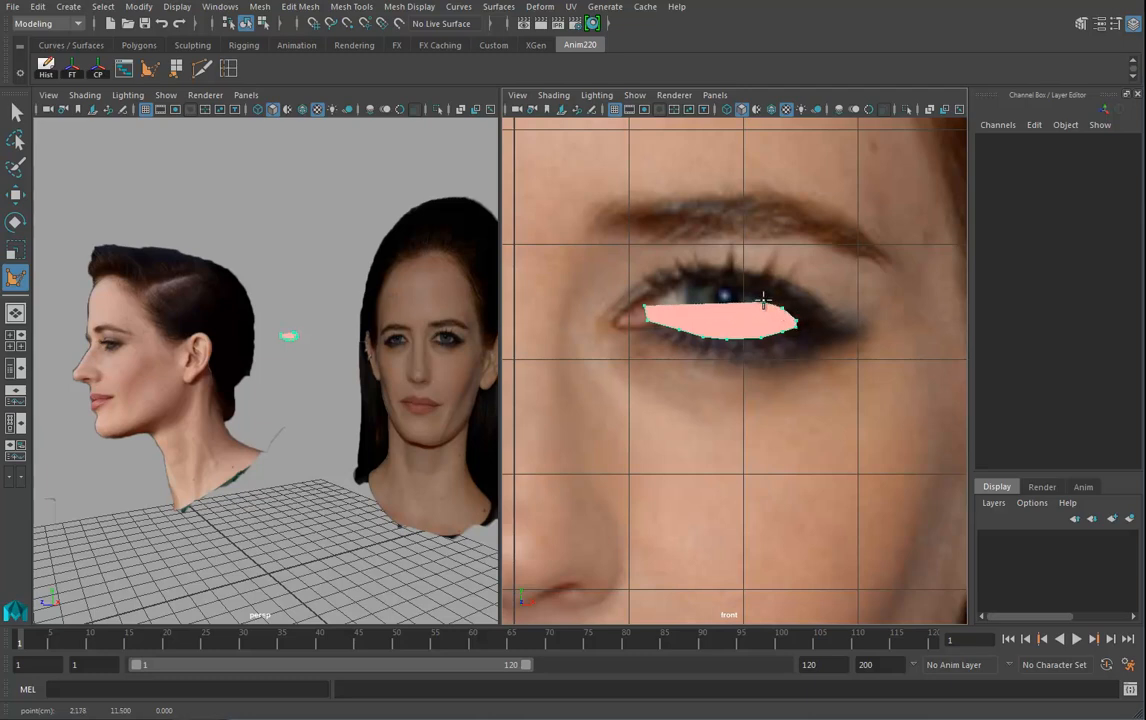
click(760, 293)
click(727, 282)
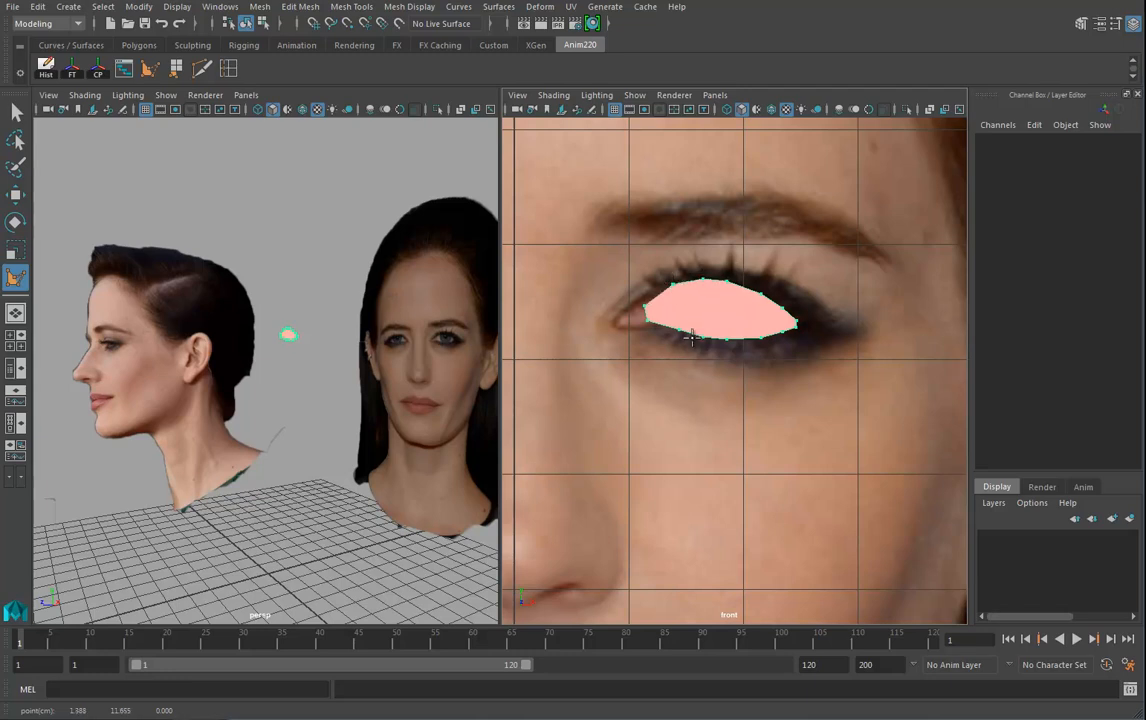
key(Return)
Step: Move the eye polygon's lower vertex nearest the inner corner slightly toward the nose in the front view
right_drag(703, 326, 624, 321)
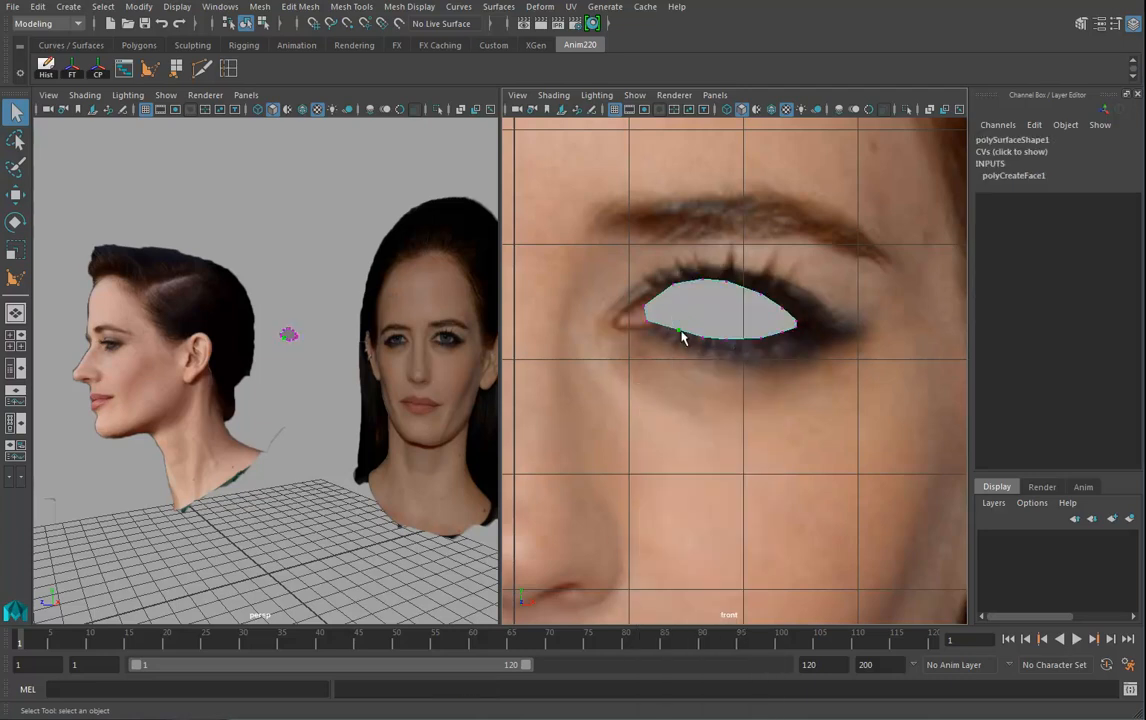
key(w)
drag(679, 330, 673, 330)
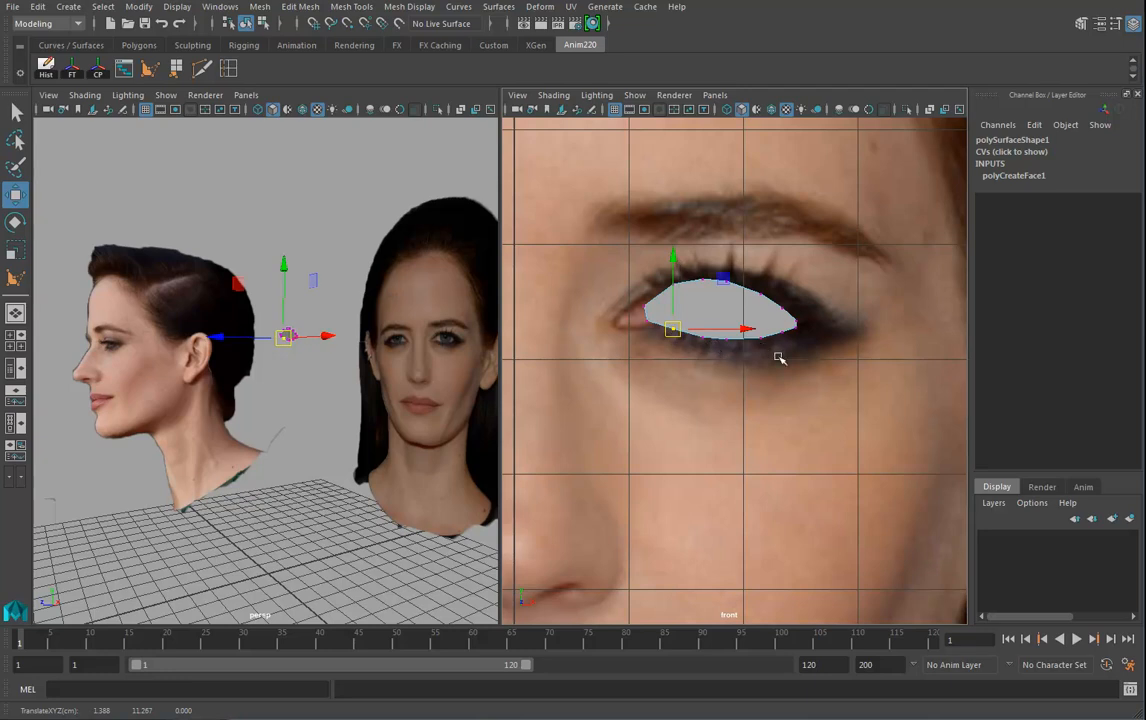
Step: Show the side view beside the front view and move all the eye polygon's vertices forward to the eye in the profile image
mouse_move(315, 366)
alt+mouse_down()
mouse_move(291, 374)
mouse_move(312, 379)
alt+mouse_up()
key(space)
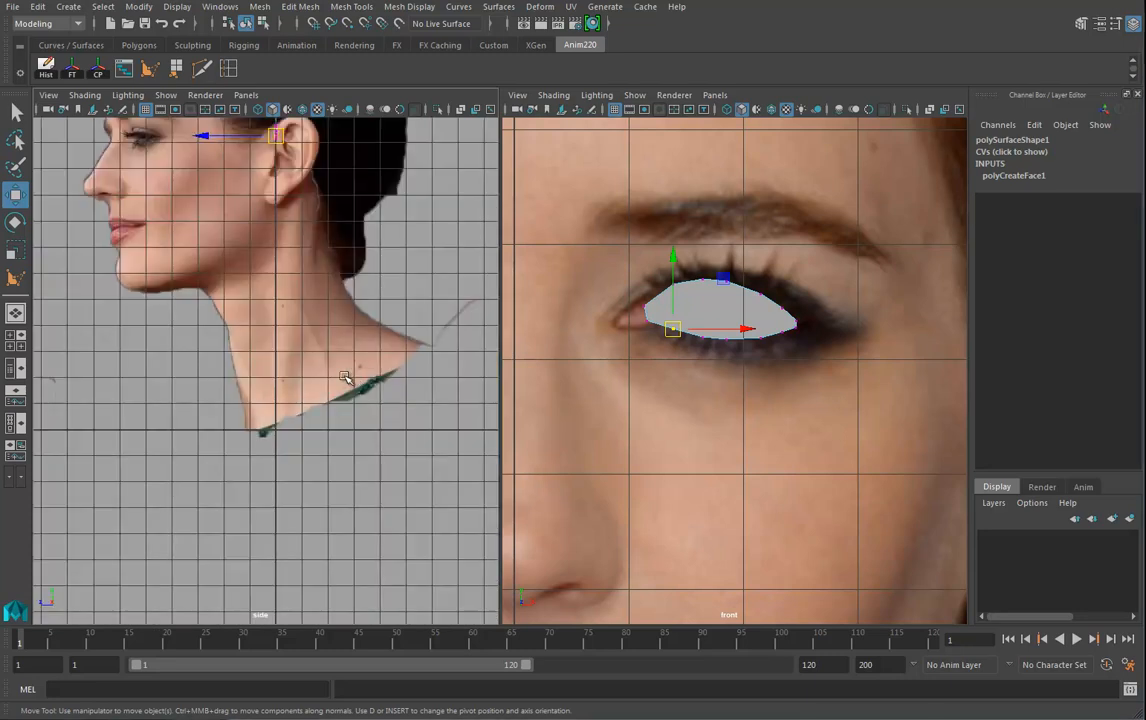
alt+middle_drag(326, 356, 337, 432)
drag(262, 222, 319, 268)
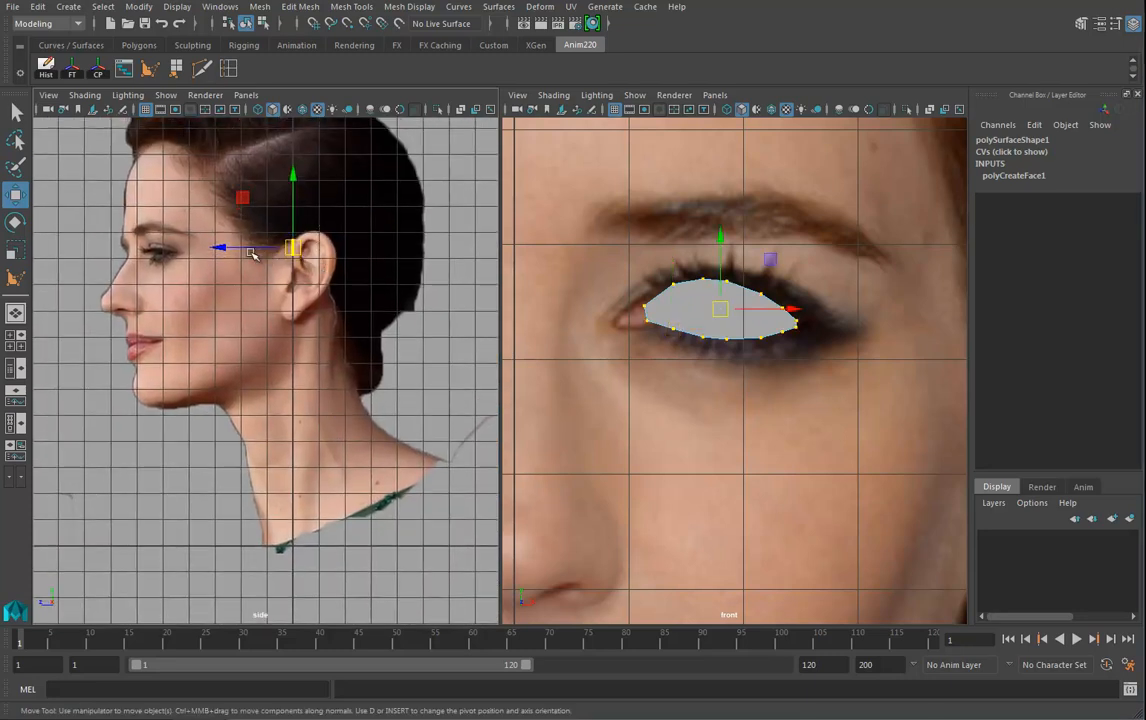
drag(229, 250, 82, 248)
Step: Raise the side reference image REF1 slightly, to a Translate Y of 0.075, to align its eye with the polygon
alt+right_drag(82, 248, 338, 313)
alt+middle_drag(267, 319, 274, 353)
click(266, 317)
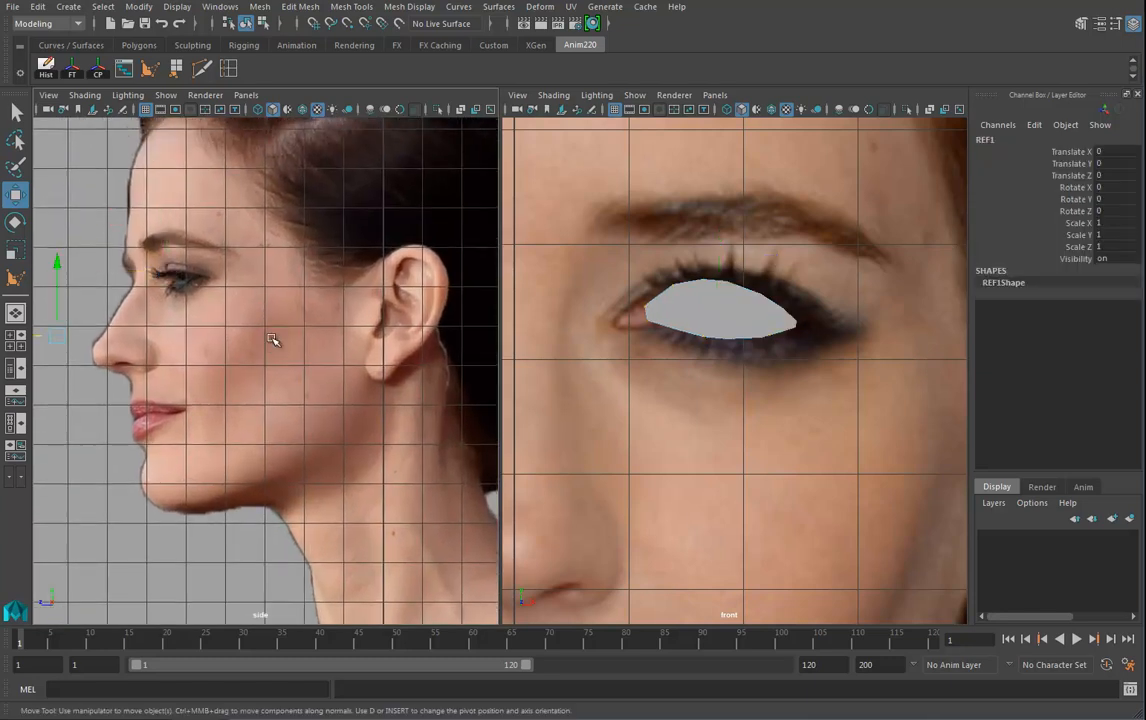
drag(60, 266, 60, 262)
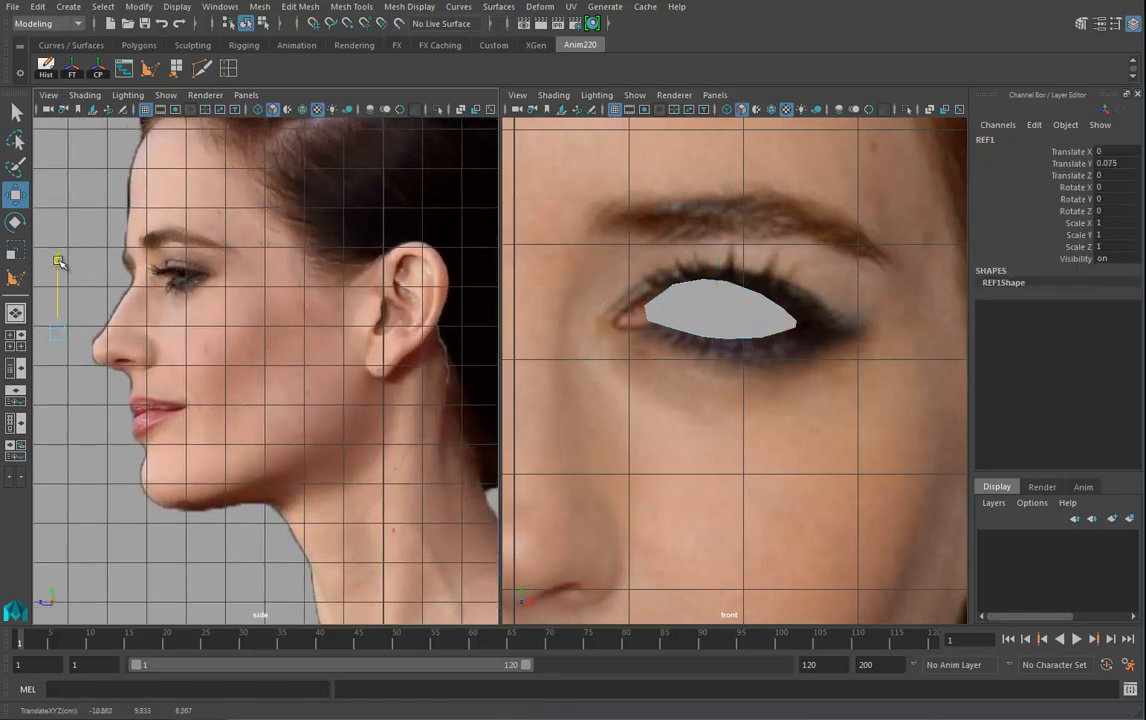
Step: Move the outer corner of the eye polygon back toward the outer eye corner in the side view
drag(208, 245, 136, 313)
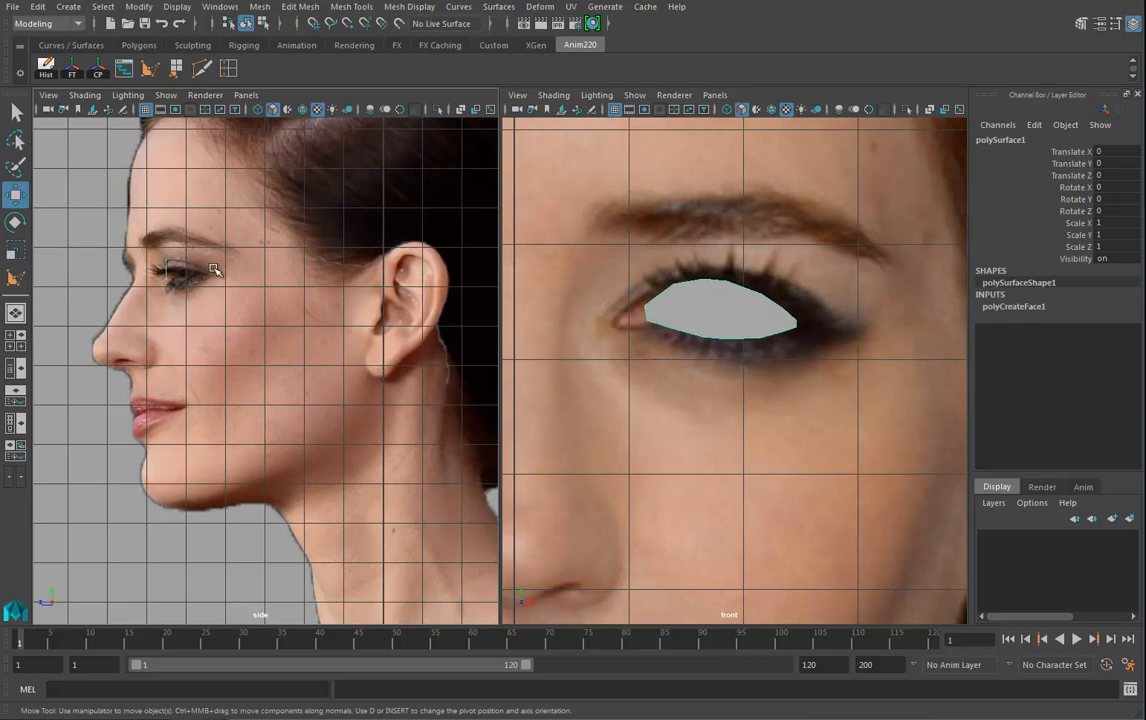
alt+middle_drag(205, 328, 232, 331)
alt+right_drag(177, 333, 280, 331)
alt+middle_drag(280, 331, 278, 341)
right_drag(725, 320, 660, 322)
click(795, 326)
drag(90, 258, 149, 266)
Step: Select the remaining eye polygon vertices, leaving out the outer corner, and move them forward in the side view
alt+middle_drag(155, 306, 187, 355)
alt+right_drag(187, 355, 413, 363)
alt+middle_drag(251, 333, 277, 354)
drag(139, 222, 217, 334)
drag(135, 263, 110, 265)
alt+middle_drag(225, 318, 264, 266)
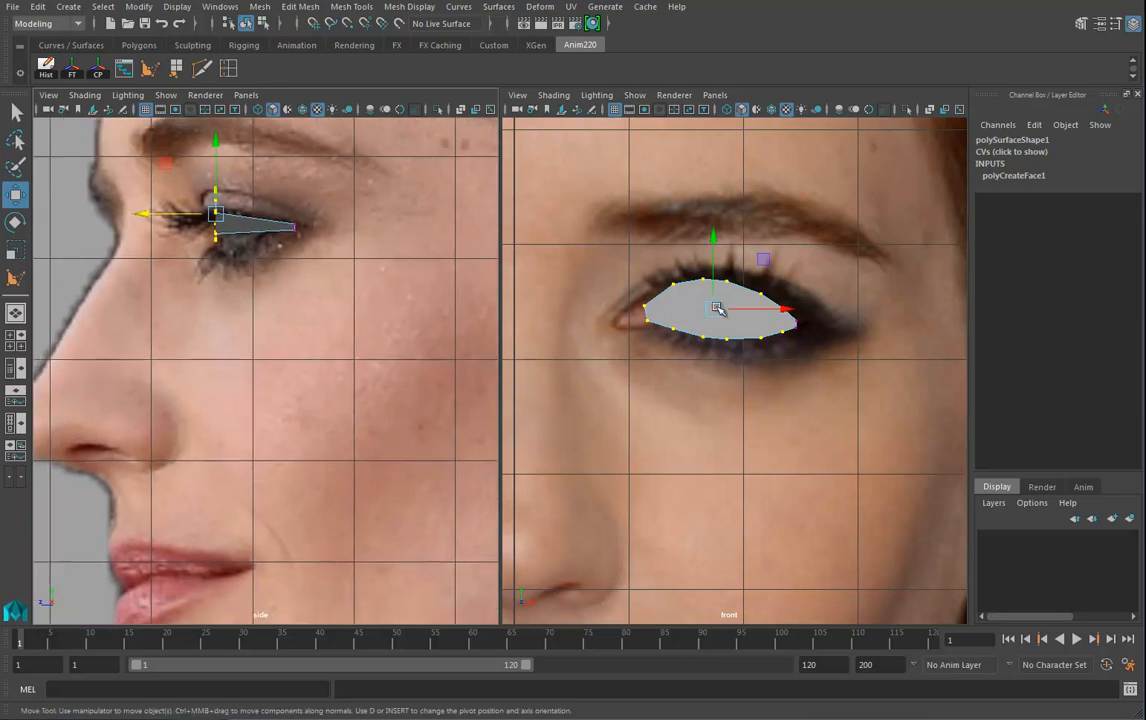
Step: Raise the side reference image REF1 slightly, to a Translate Y of 0.107, so its eye matches the polygon's height
alt+middle_drag(425, 316, 312, 307)
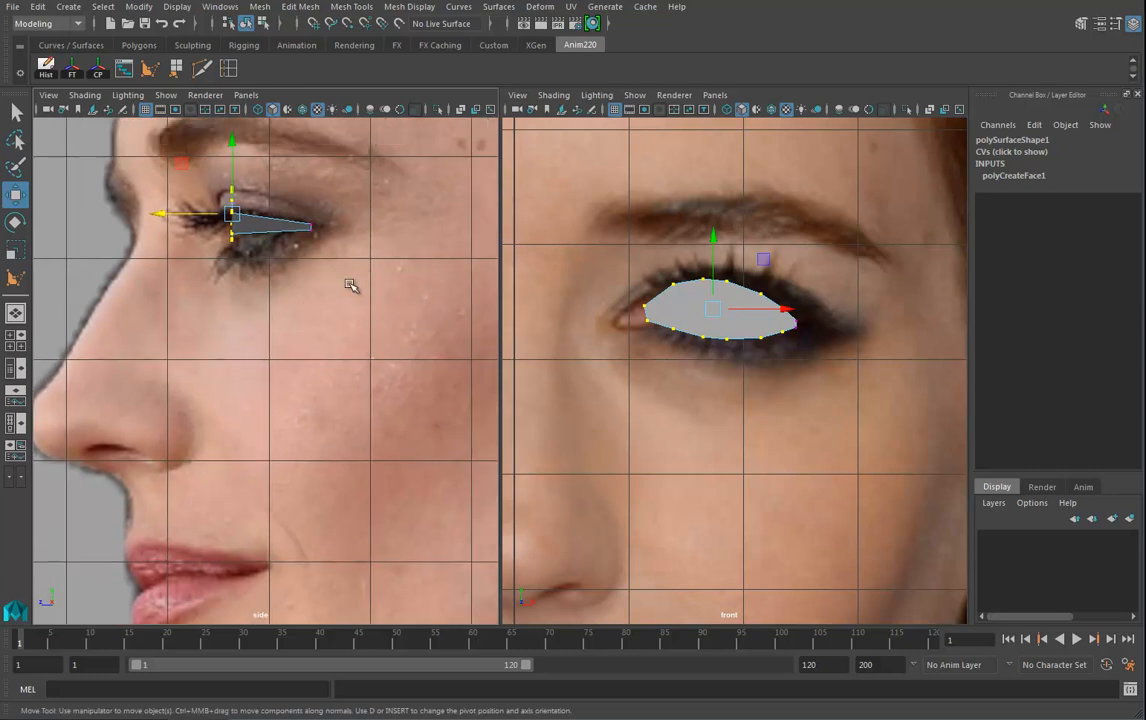
click(235, 317)
scroll(289, 322, down, 3)
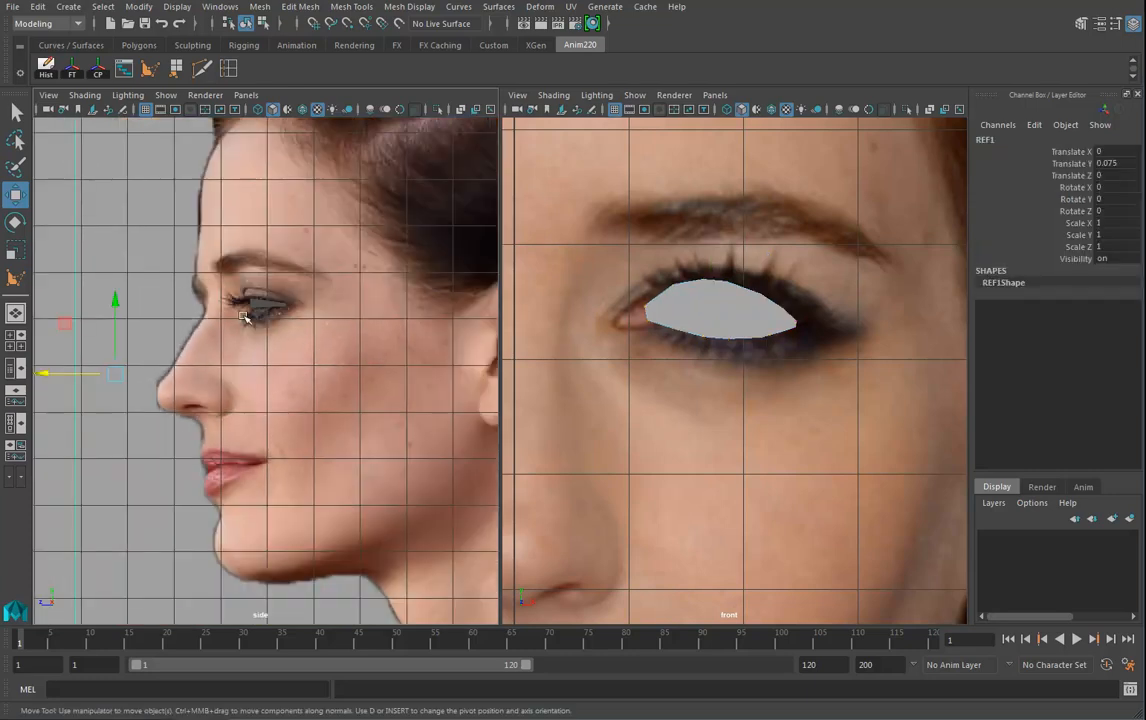
drag(117, 303, 115, 299)
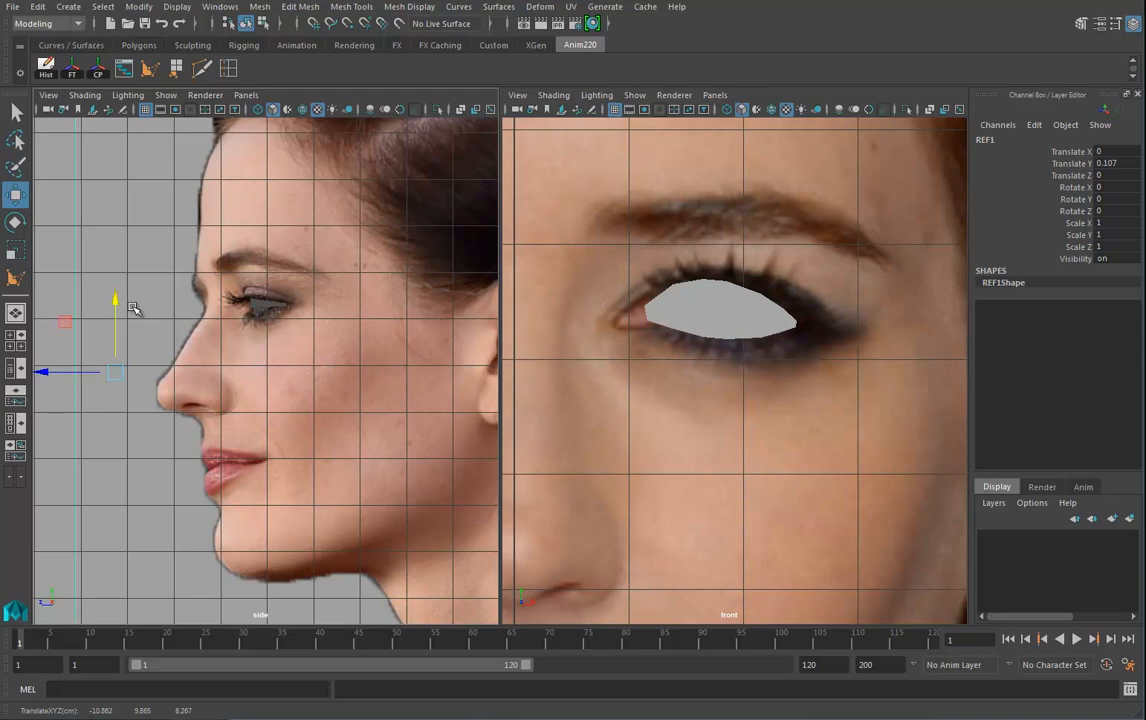
Step: Return to vertex editing on the eye polygon and move its outer-half vertices, except the outer corner, slightly back in the side view
click(268, 303)
right_drag(272, 304, 226, 305)
scroll(450, 358, up, 5)
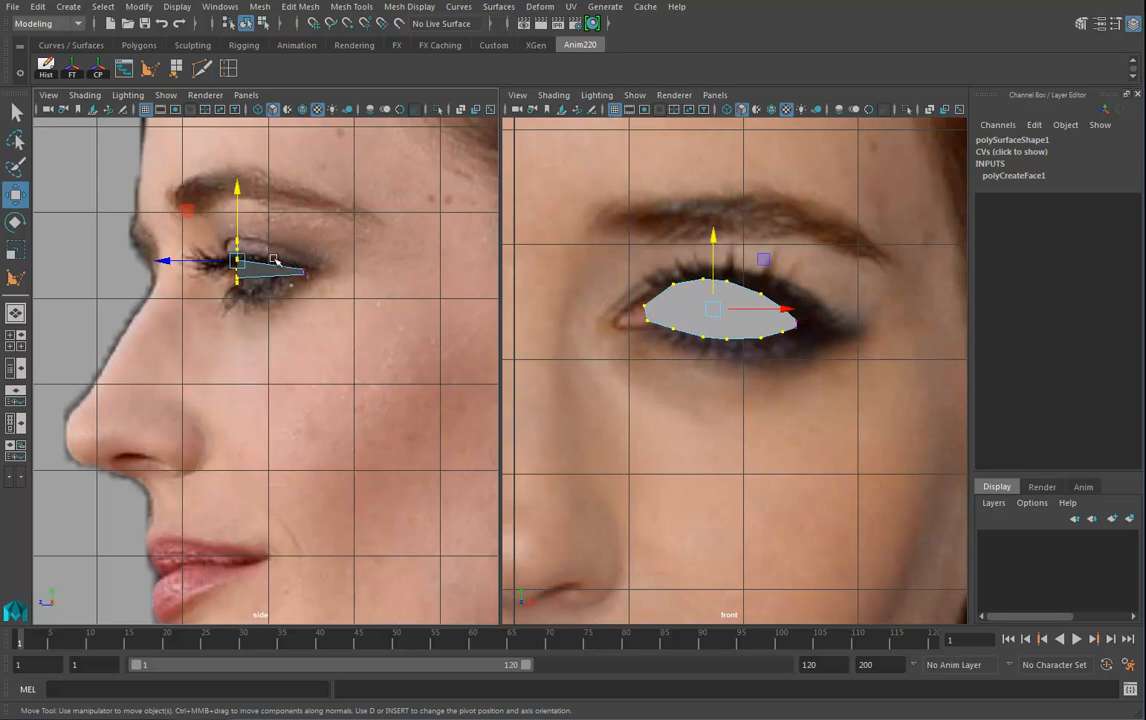
click(641, 302)
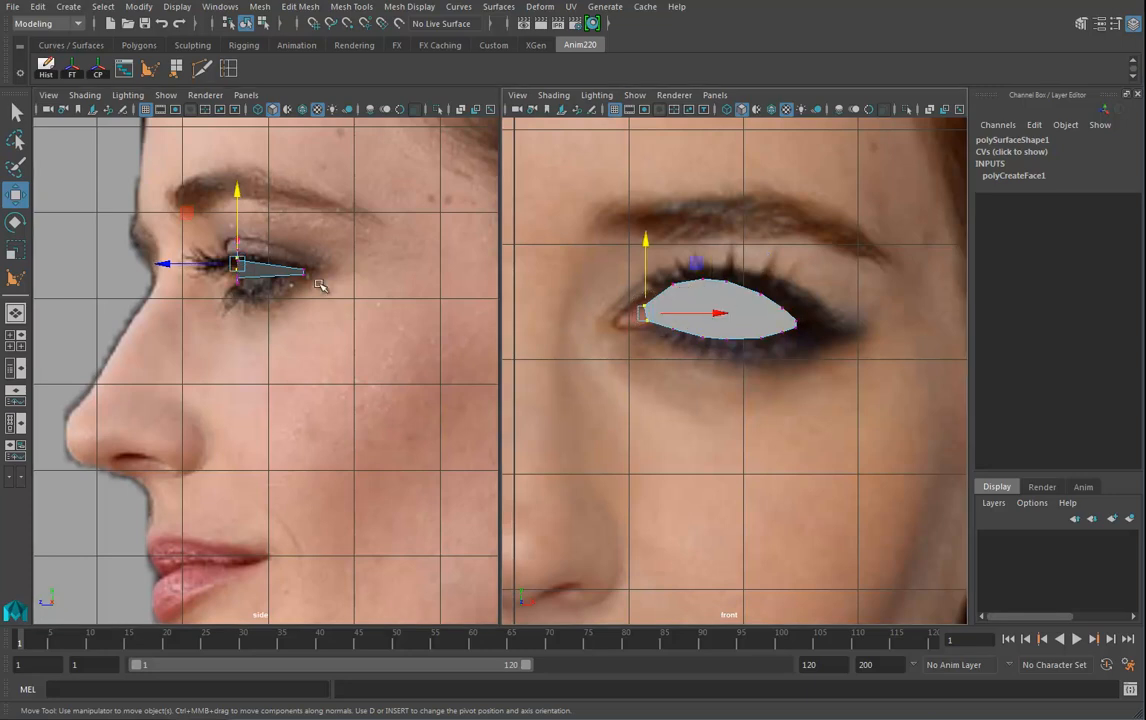
alt+right_drag(258, 330, 371, 340)
alt+middle_drag(371, 340, 364, 362)
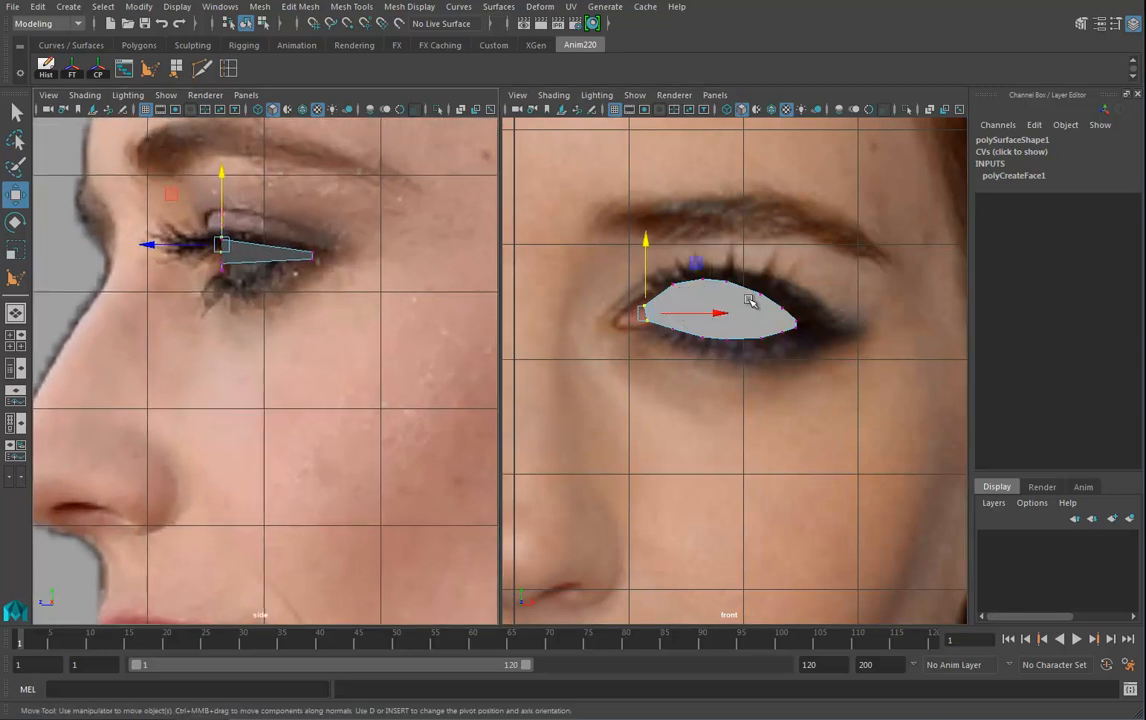
drag(720, 269, 789, 359)
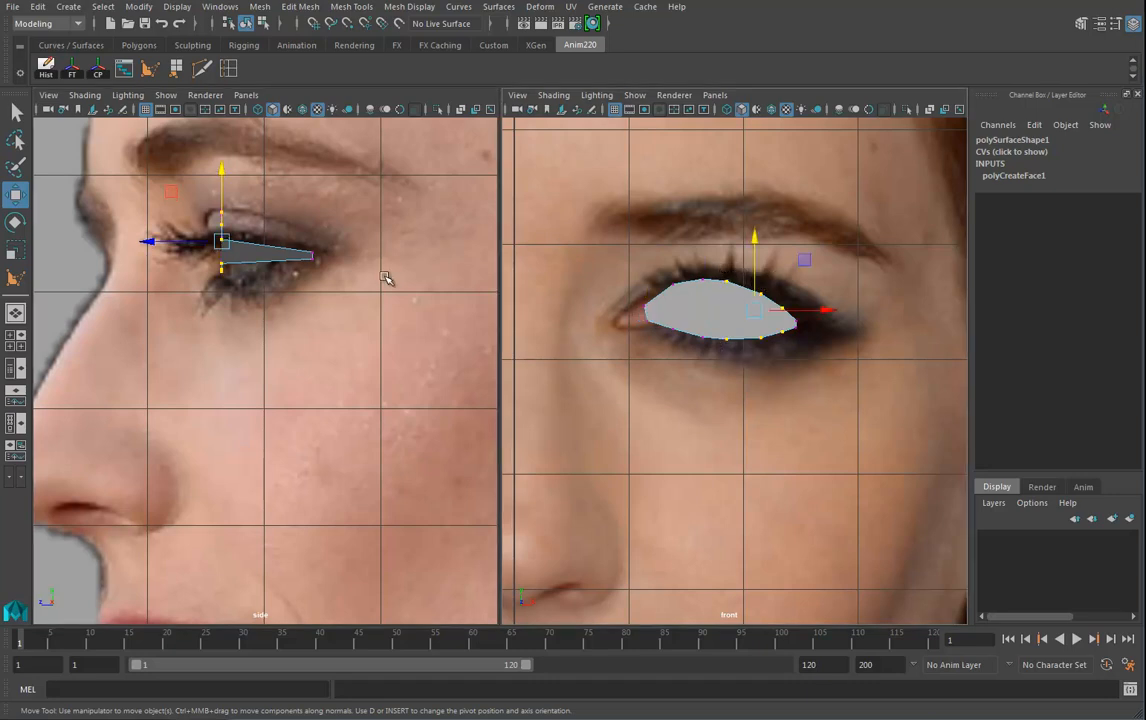
click(156, 245)
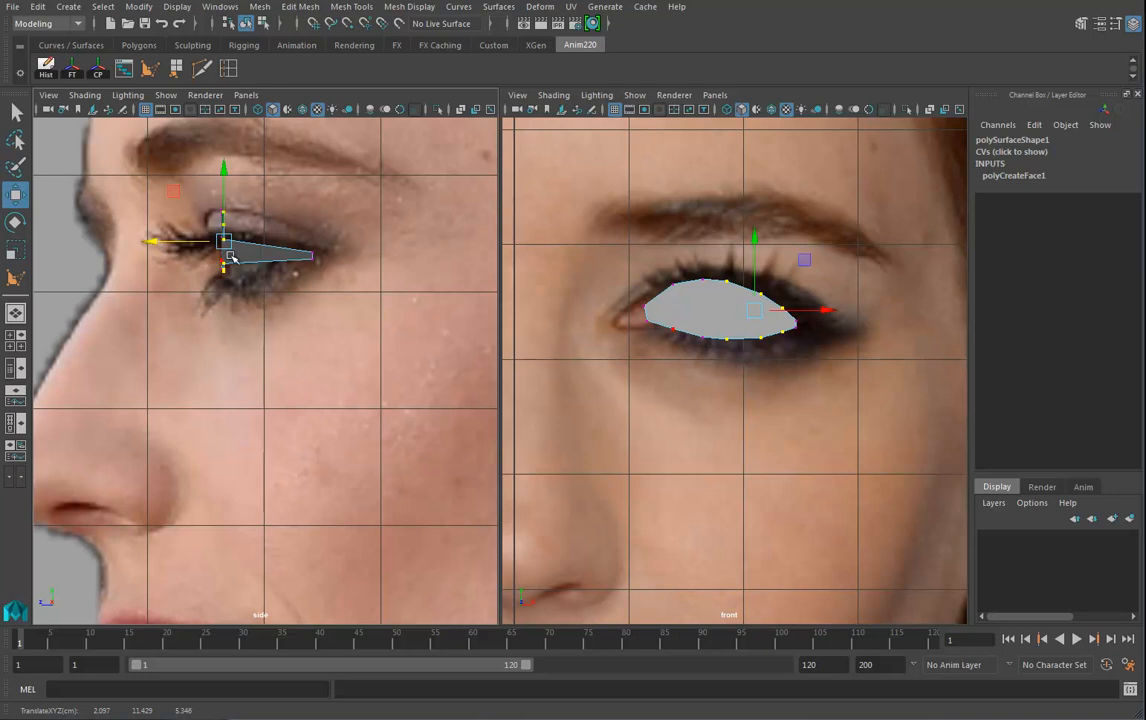
Step: Move the two vertex pairs nearest the outer eye corner back in depth and the corner itself slightly forward to curve the polygon
drag(748, 346, 775, 285)
drag(778, 334, 786, 338)
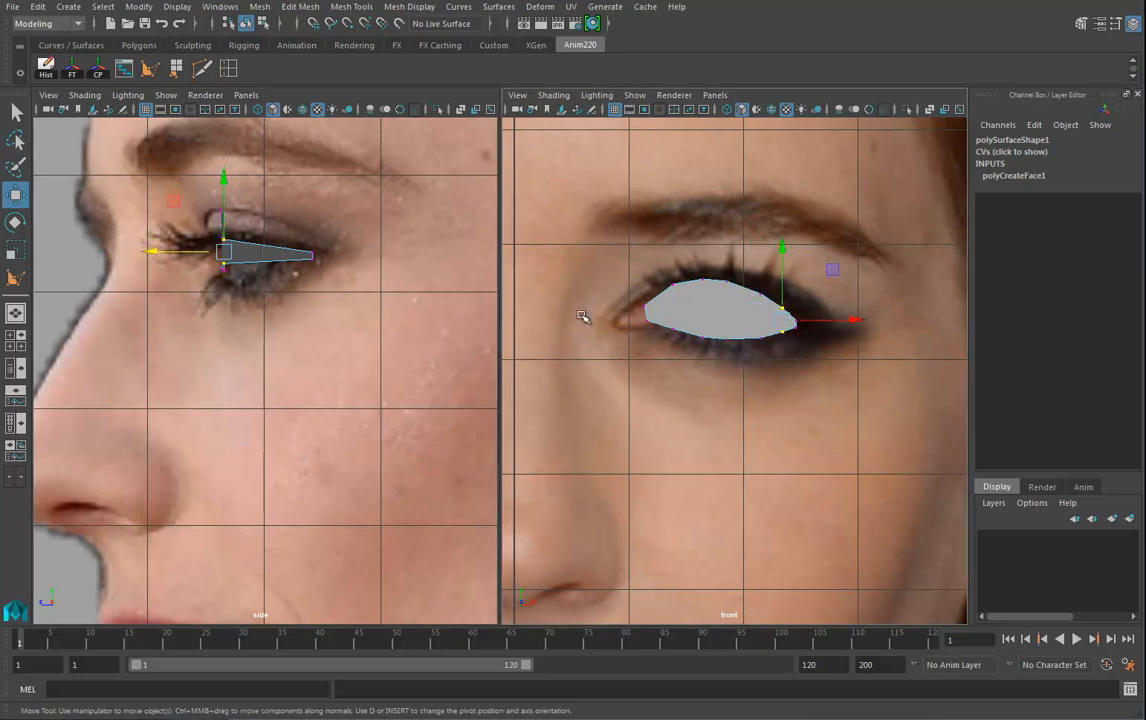
drag(158, 251, 215, 252)
drag(321, 246, 279, 259)
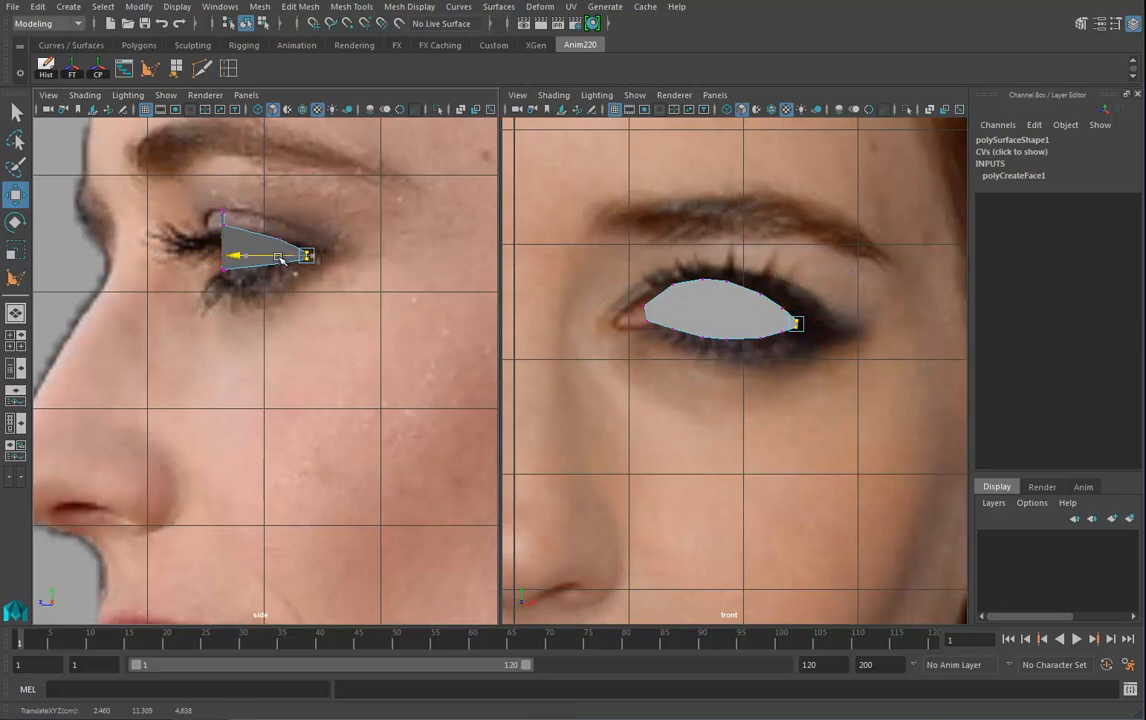
drag(749, 284, 770, 356)
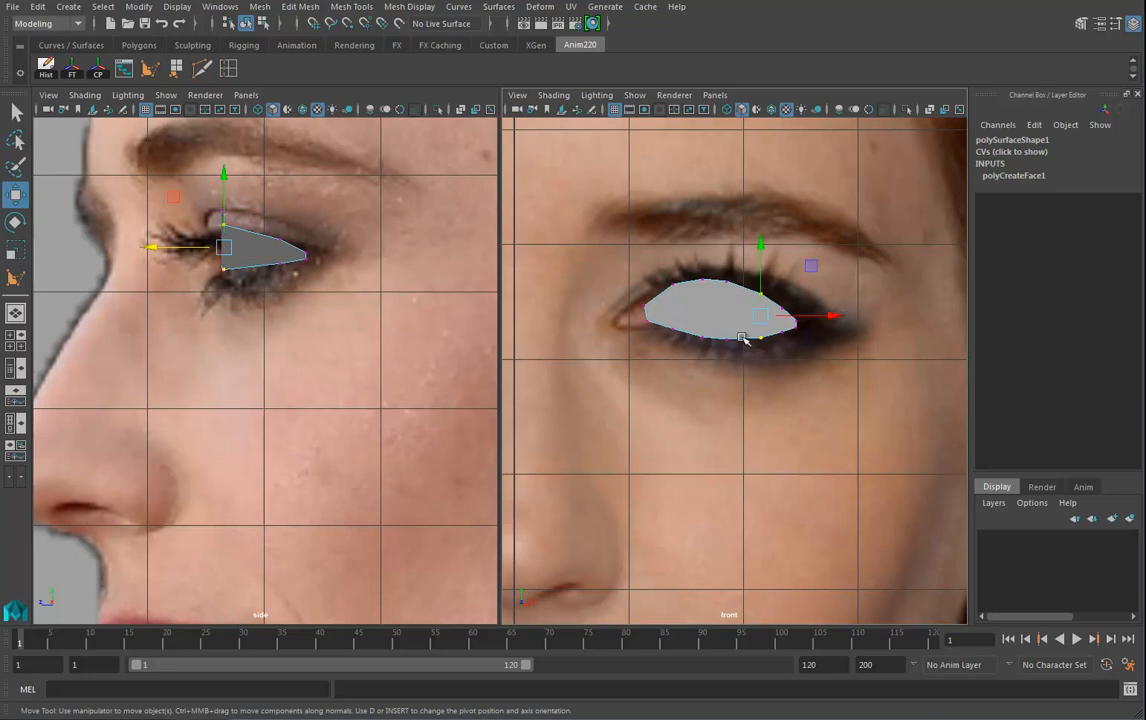
drag(163, 247, 184, 247)
Step: Move the inner-half vertices back in decreasing groups toward the inner eye corner, undoing the accidental vertical shift of the corner pair
drag(640, 240, 553, 330)
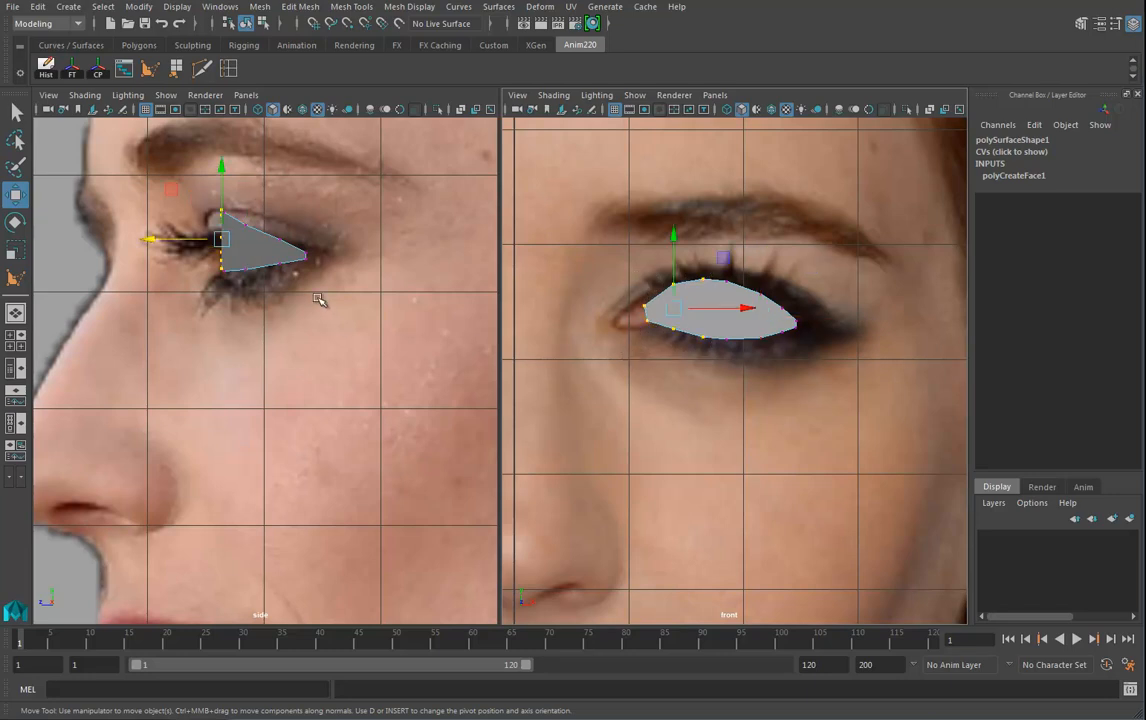
drag(153, 242, 157, 242)
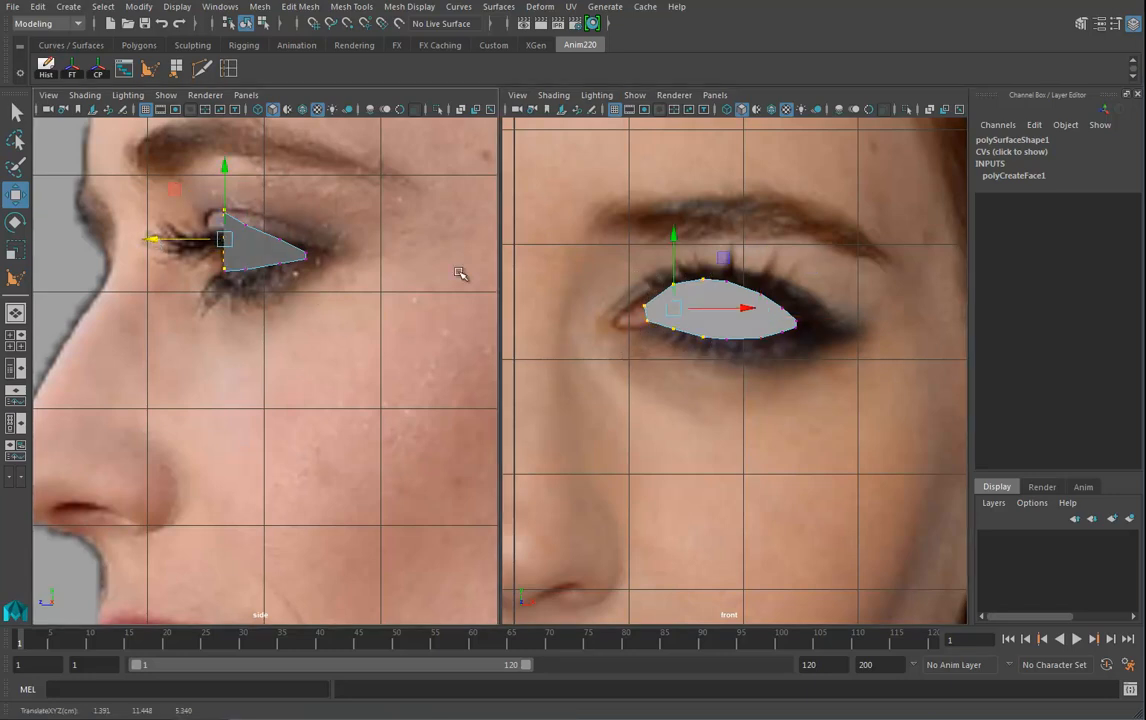
drag(593, 263, 685, 345)
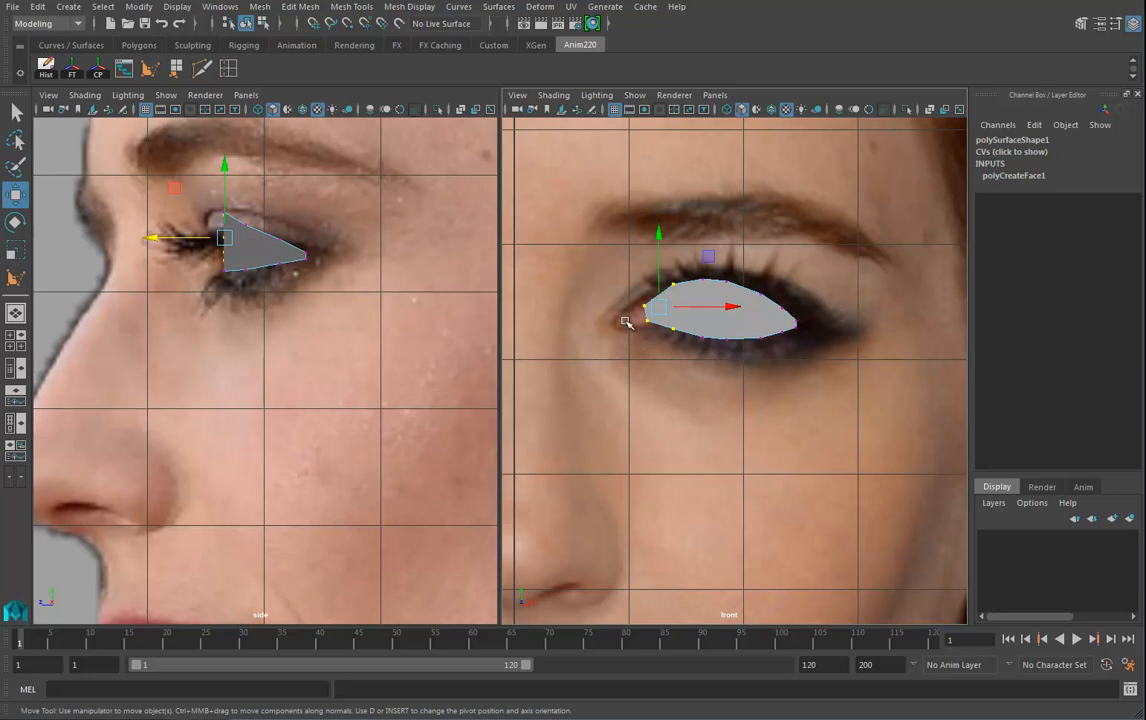
drag(150, 238, 154, 238)
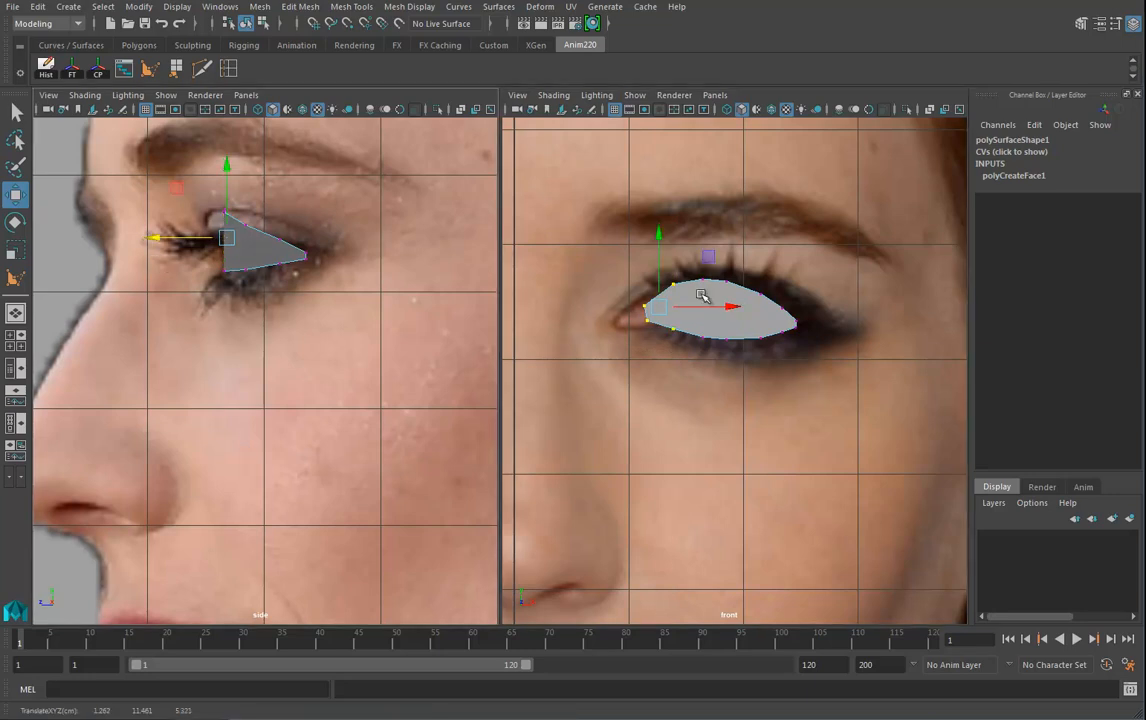
drag(628, 293, 657, 330)
drag(175, 243, 182, 240)
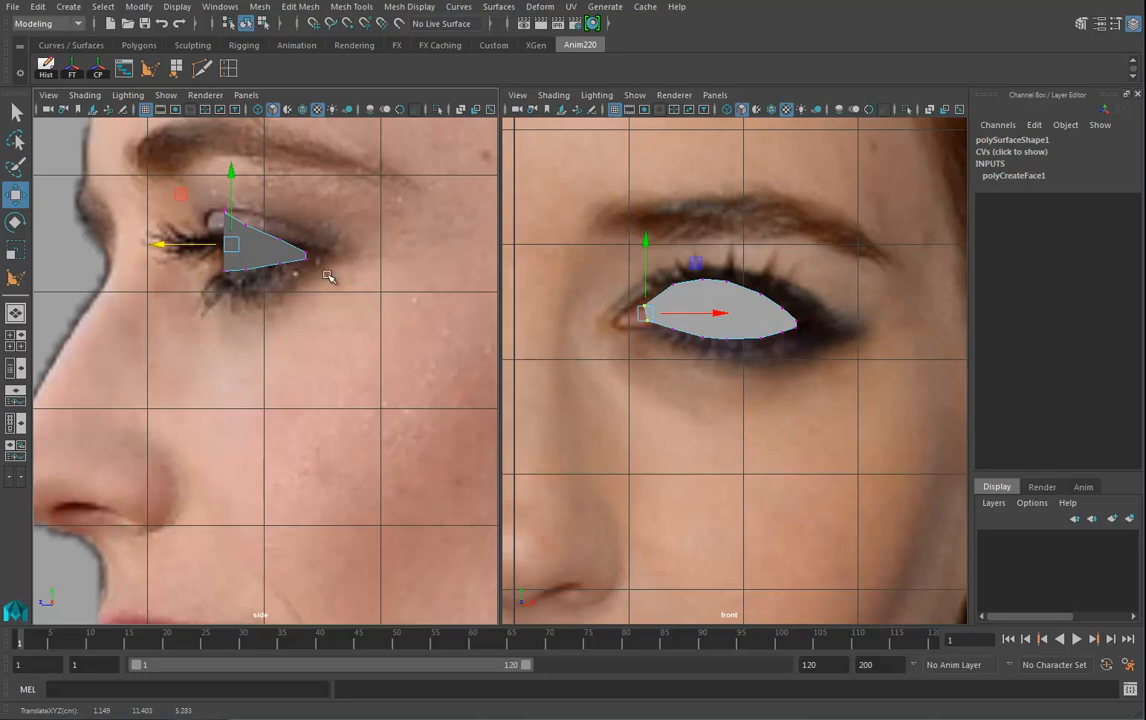
drag(180, 194, 225, 217)
key(ctrl+z)
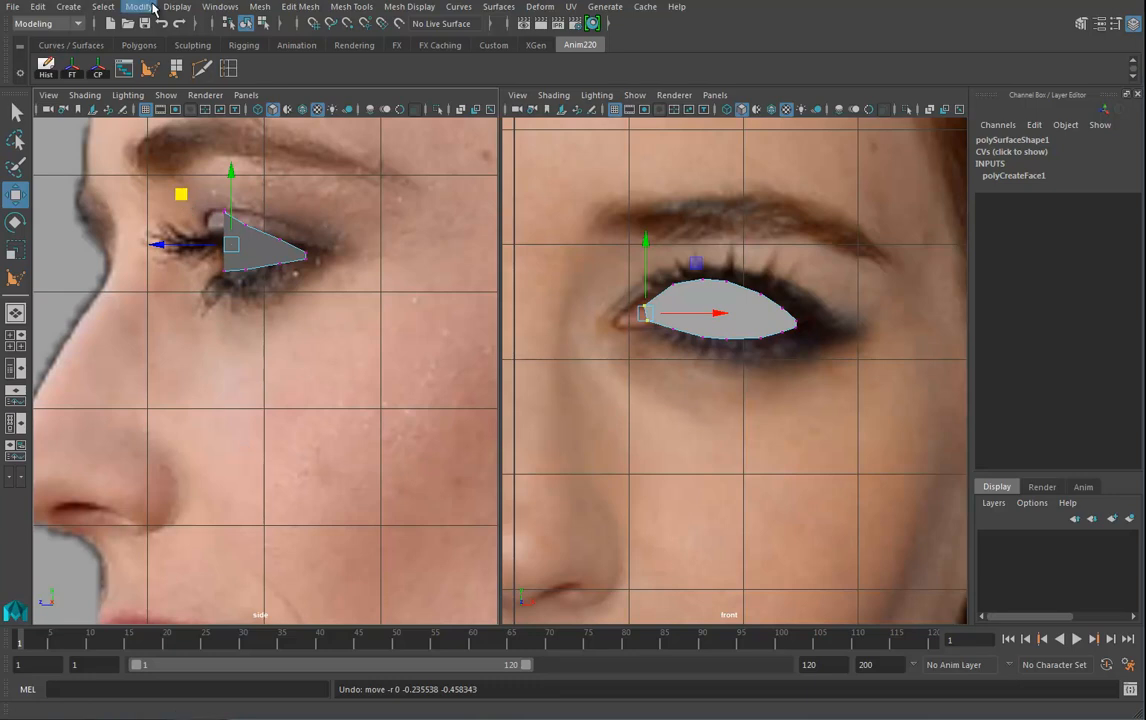
Step: Turn off the plane handles in the Manipulators display preferences and save the preferences
click(220, 7)
mouse_move(252, 103)
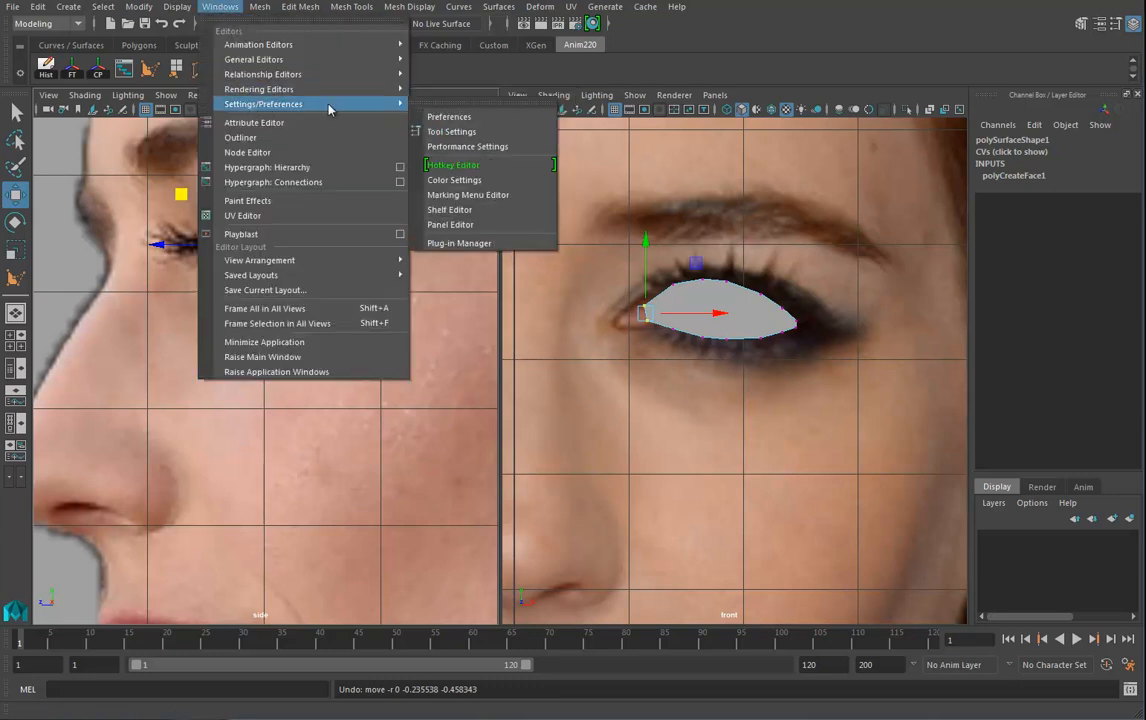
click(488, 120)
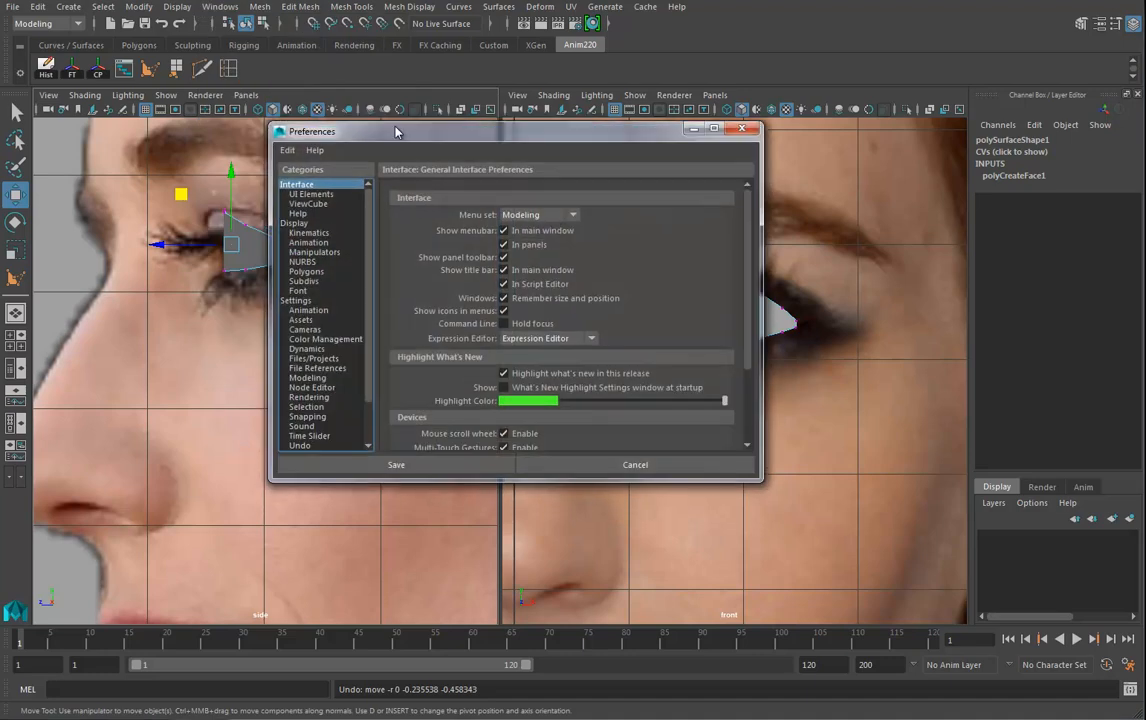
click(300, 212)
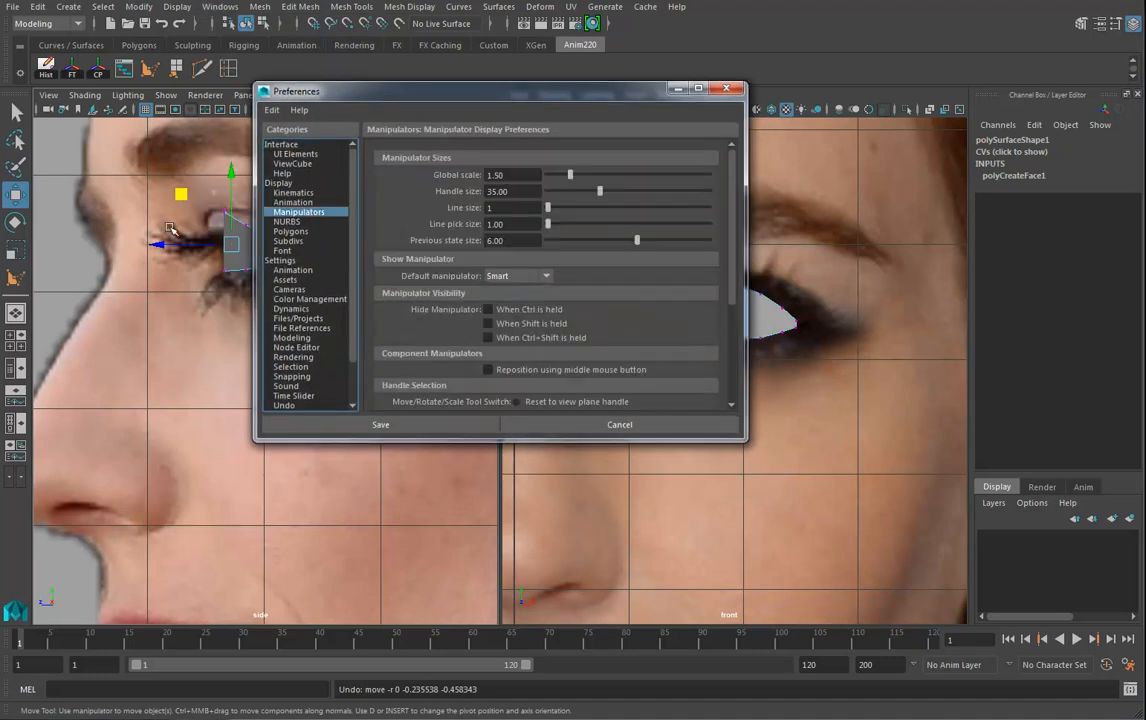
scroll(530, 343, down, 3)
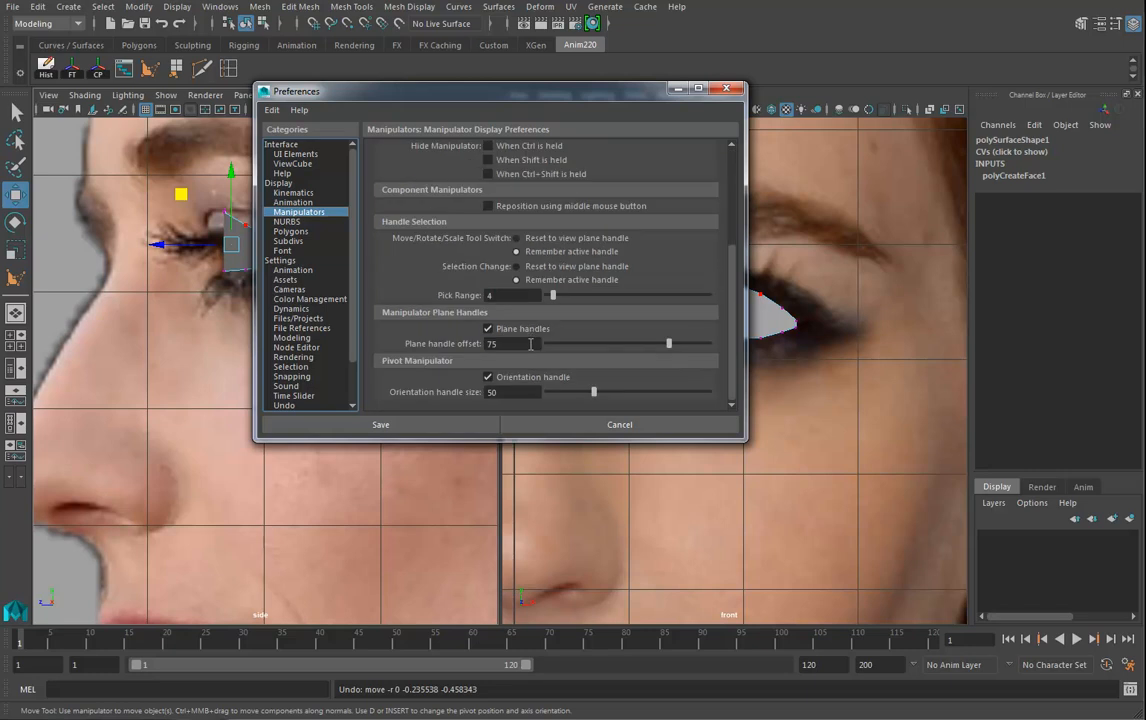
click(489, 329)
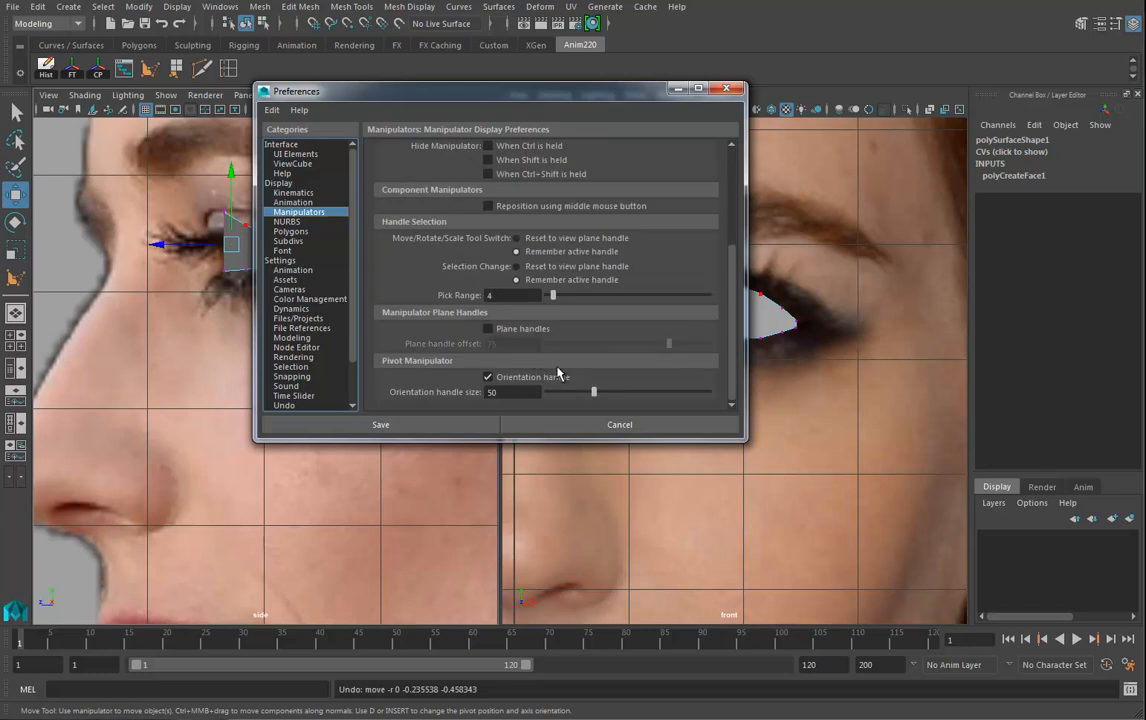
click(413, 426)
Step: Replace the side view with the perspective view and adjust the eye polygon's vertex pairs in depth to smooth the bend near the outer corner
mouse_move(195, 203)
mouse_down()
mouse_move(254, 235)
mouse_move(183, 218)
mouse_up()
mouse_move(217, 278)
mouse_down()
mouse_move(254, 260)
mouse_move(211, 268)
mouse_up()
key(space)
drag(296, 255, 296, 222)
drag(131, 320, 340, 424)
scroll(216, 362, up, 4)
drag(358, 325, 400, 370)
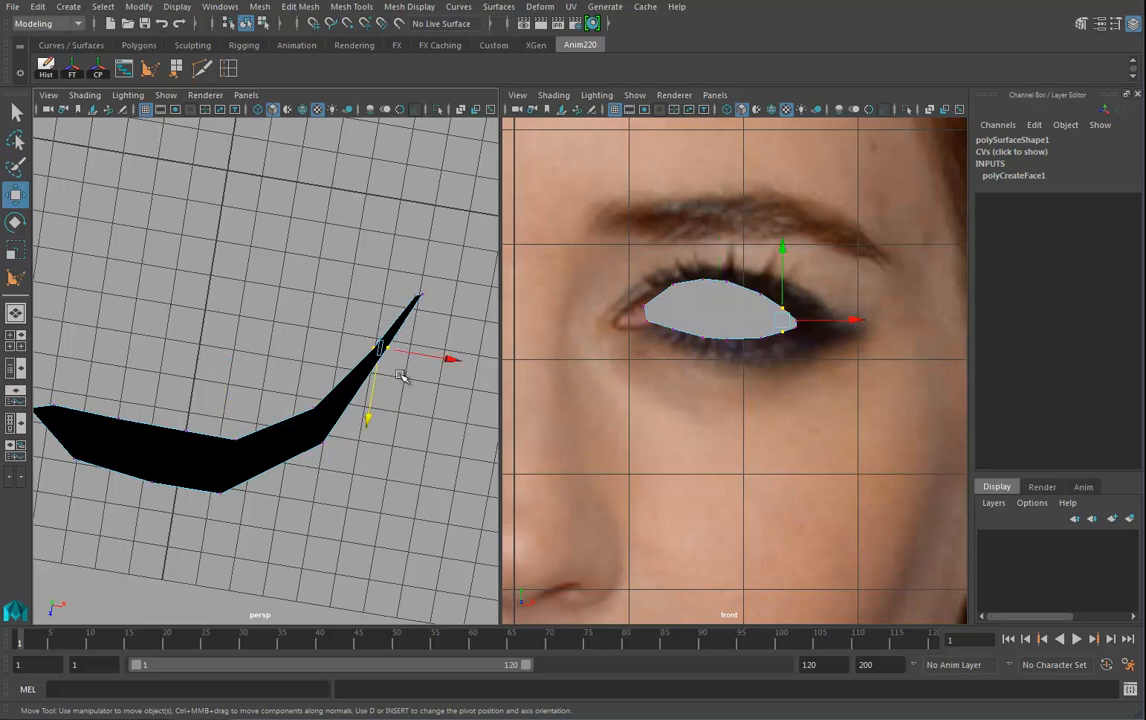
drag(372, 415, 197, 464)
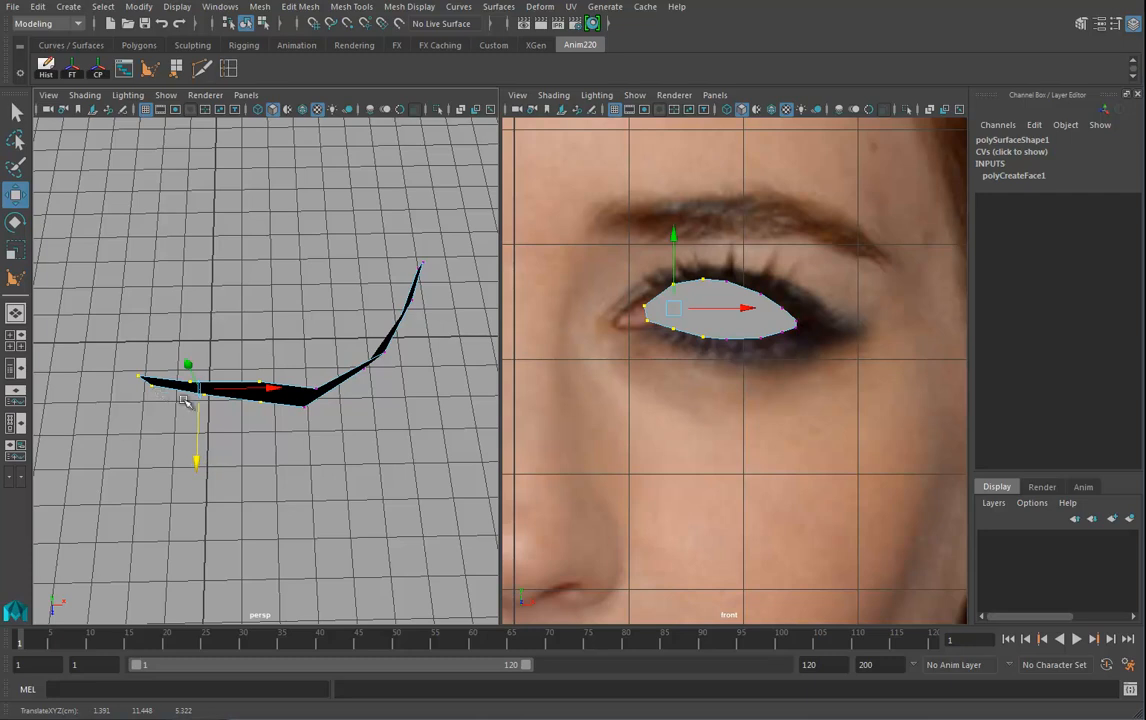
Step: Refine the depth of the eye polygon's inner vertices in the perspective view so the shape forms an even arc around the eyeball
alt+drag(131, 378, 113, 369)
drag(166, 406, 166, 406)
mouse_move(172, 465)
mouse_down()
mouse_move(178, 472)
mouse_move(172, 456)
mouse_up()
alt+drag(248, 407, 212, 460)
alt+drag(278, 378, 283, 367)
alt+drag(269, 473, 255, 438)
drag(375, 388, 231, 439)
alt+drag(217, 297, 240, 327)
drag(205, 285, 309, 398)
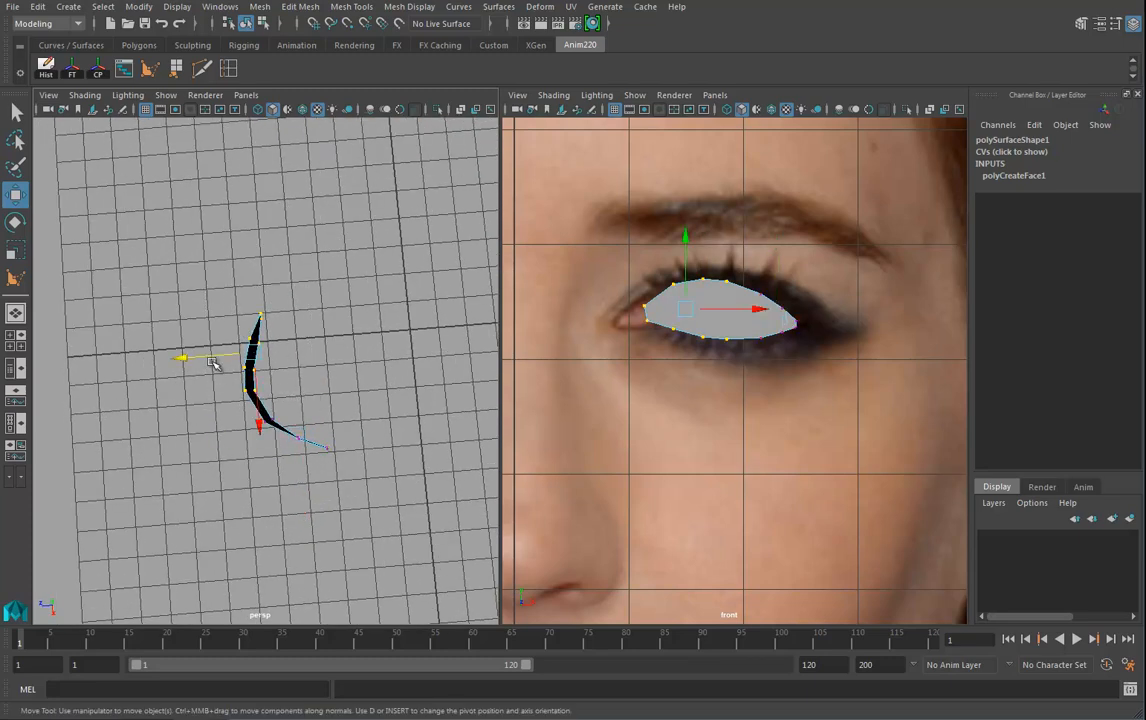
click(260, 316)
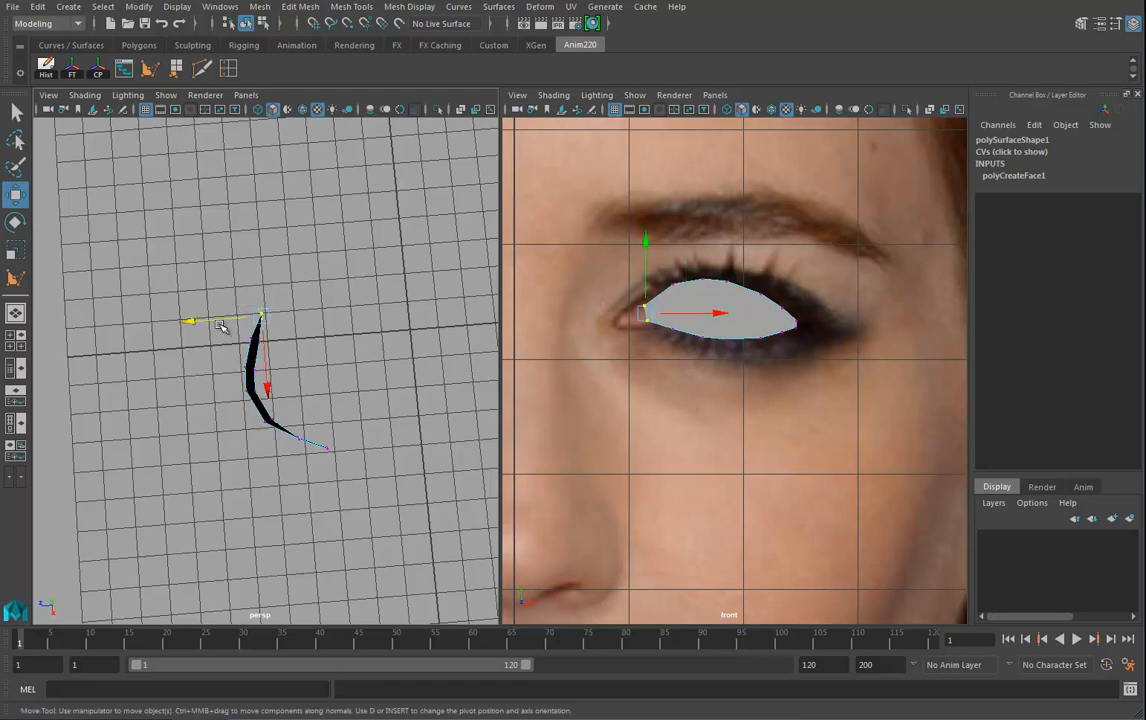
alt+drag(225, 338, 420, 400)
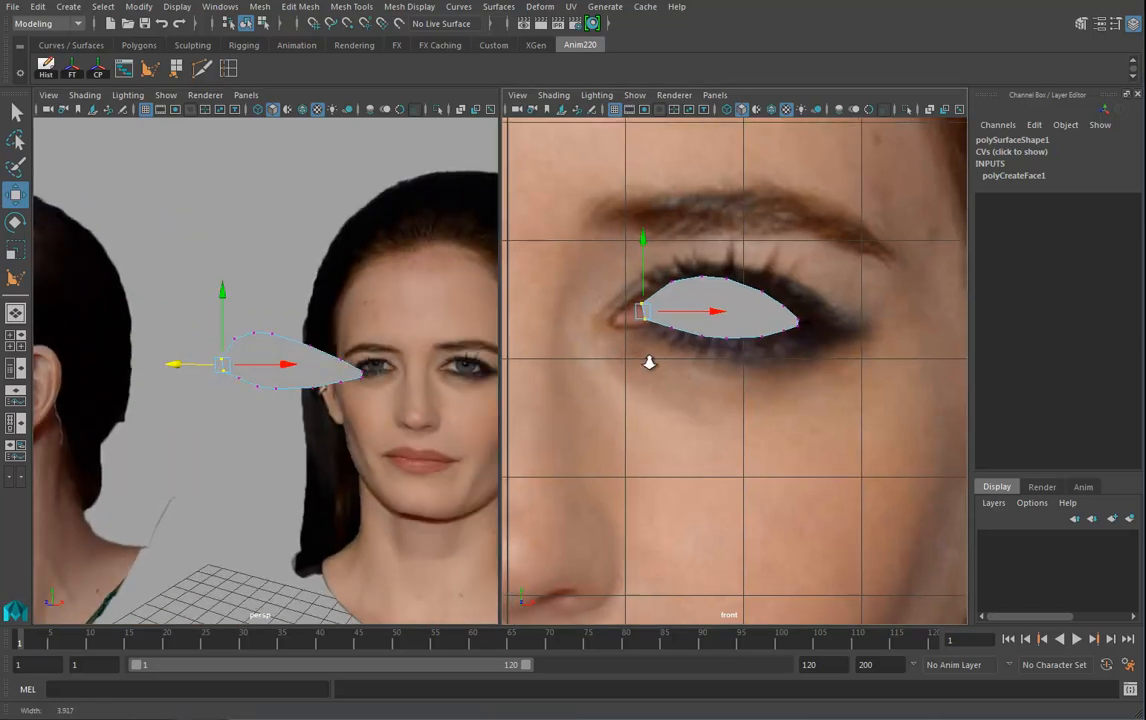
Step: Select all border edges of the eye polygon and add the Extrude command to the Anim220 shelf
scroll(690, 320, up, 2)
mouse_move(724, 287)
right_down()
mouse_move(716, 250)
mouse_move(716, 264)
right_up()
click(790, 279)
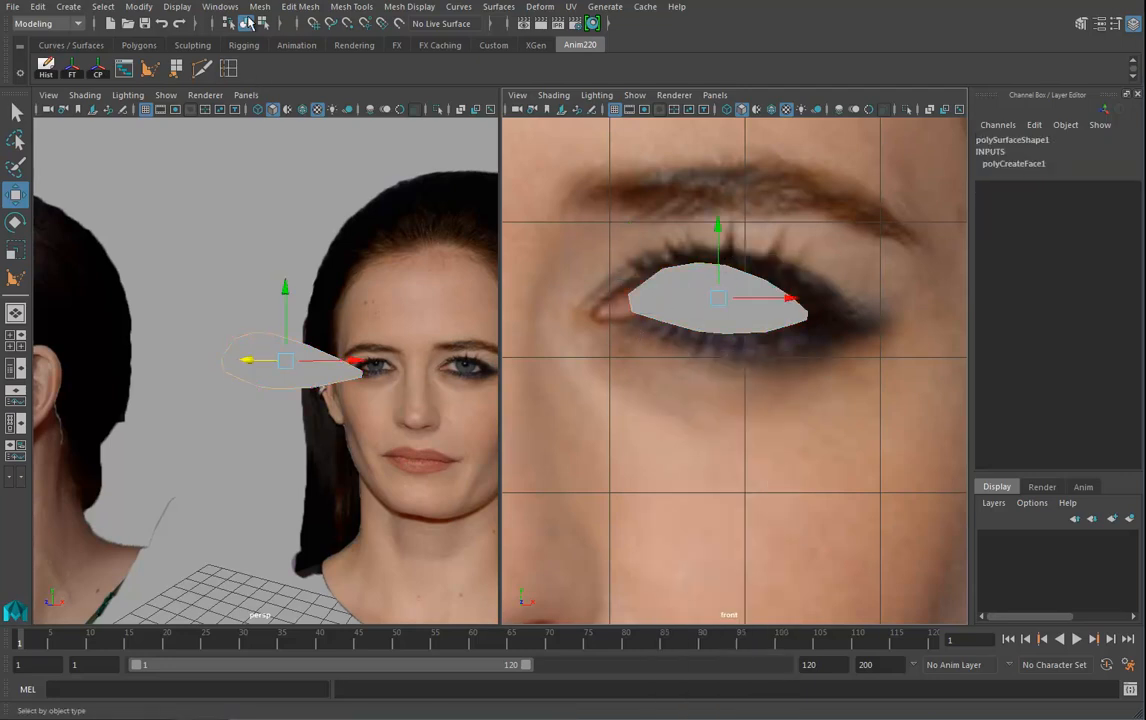
click(302, 8)
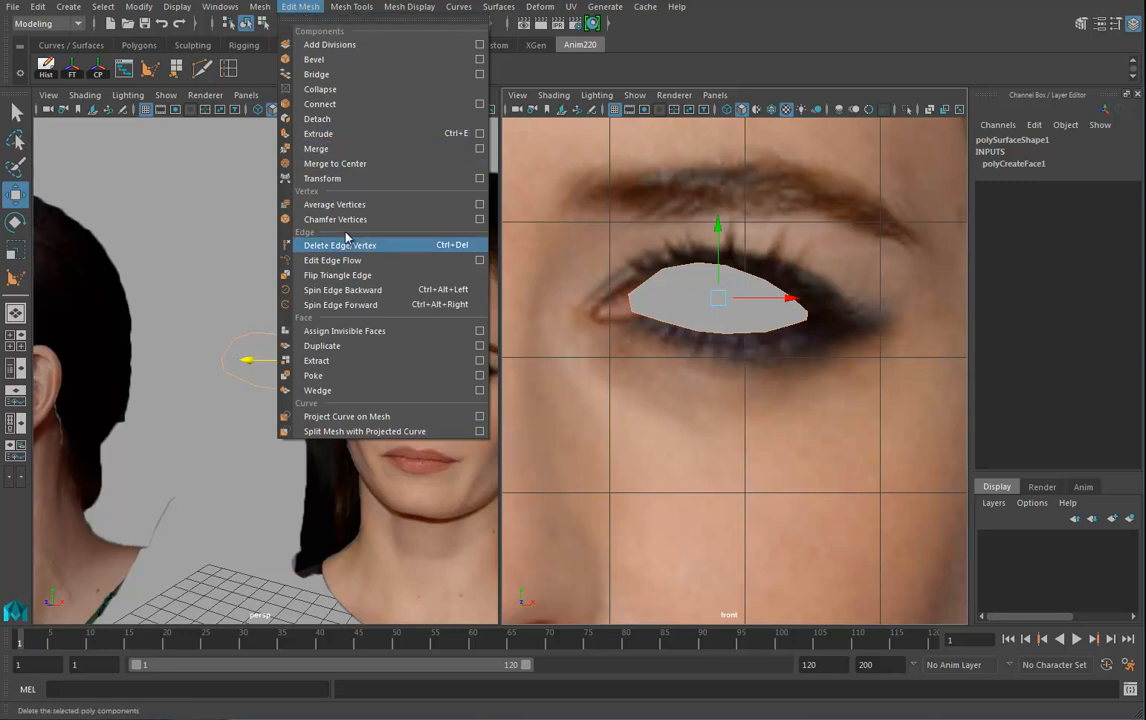
click(318, 136)
Step: Extrude the selected border edges outward into a ring of faces around the eye, with a Local Translate Y of about -0.93
drag(627, 304, 514, 342)
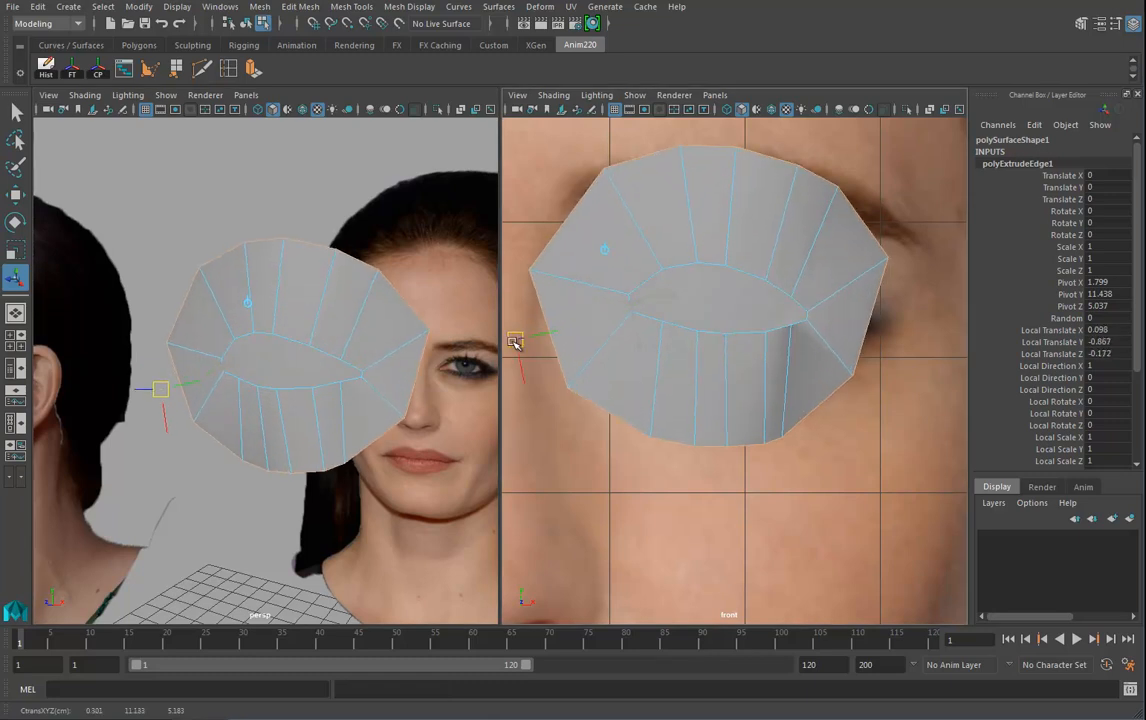
scroll(645, 310, down, 3)
drag(628, 360, 622, 358)
Step: Rotate the extruded ring's outer border edges about the vertical axis so the ring follows the curvature of the face
key(e)
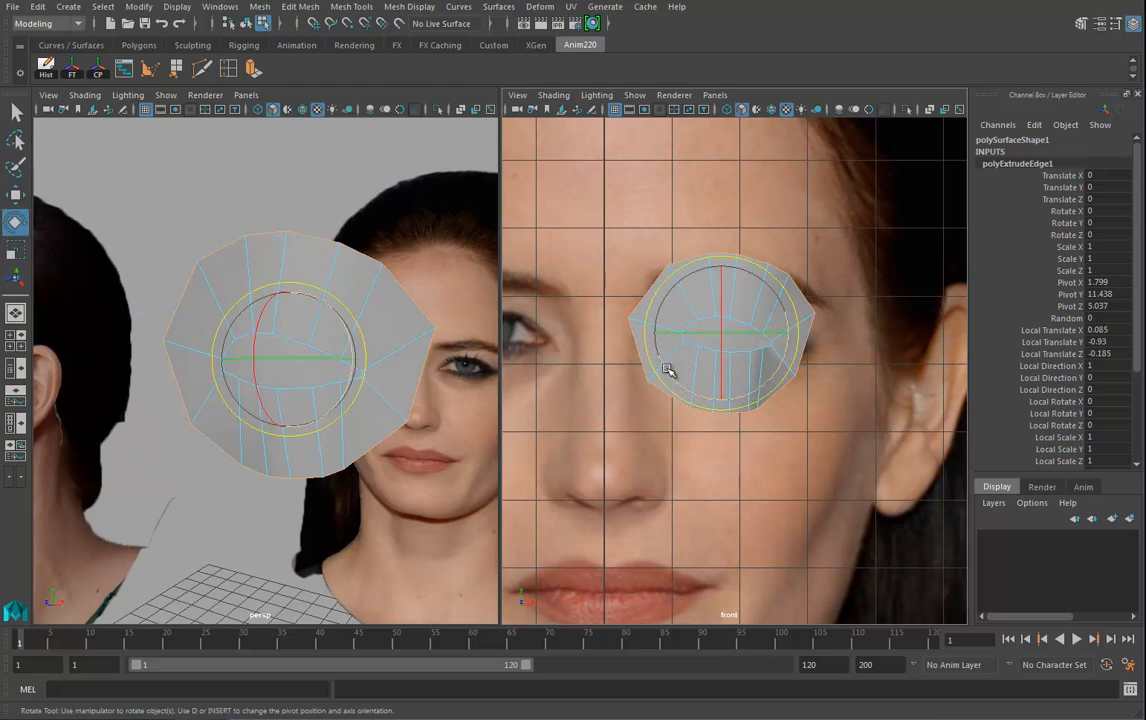
mouse_move(340, 333)
alt+mouse_down()
mouse_move(302, 356)
mouse_move(330, 370)
mouse_move(269, 328)
mouse_move(268, 366)
mouse_move(358, 335)
alt+mouse_up()
key(w)
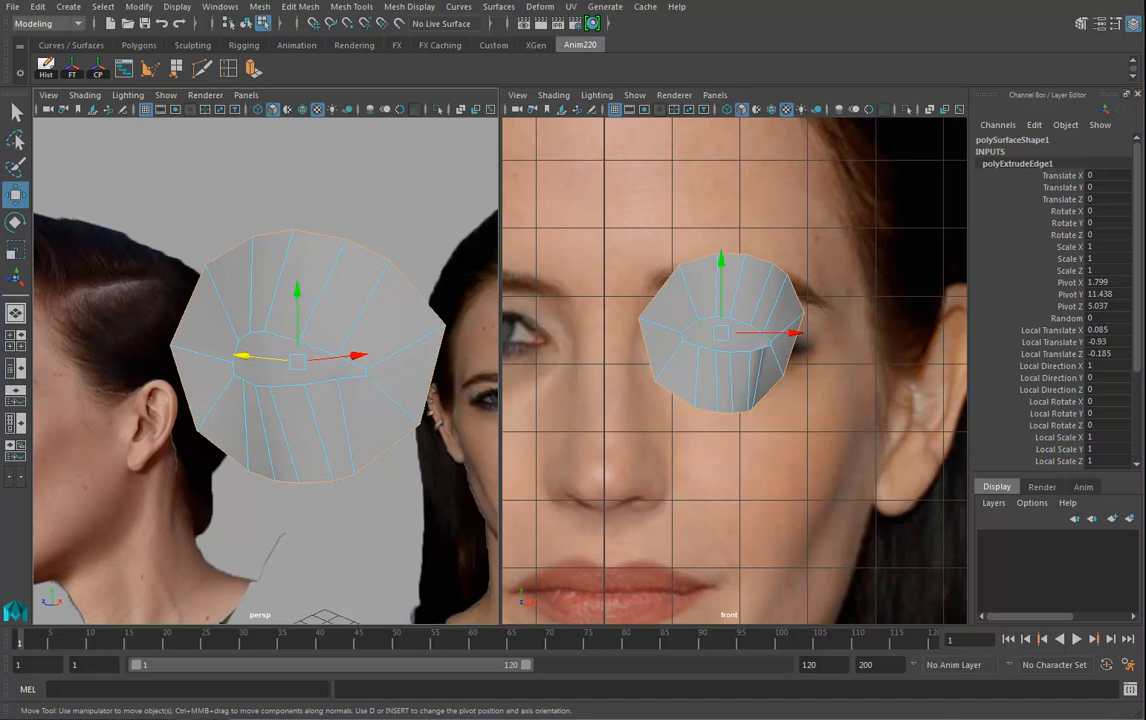
alt+drag(375, 376, 311, 393)
alt+drag(230, 357, 310, 402)
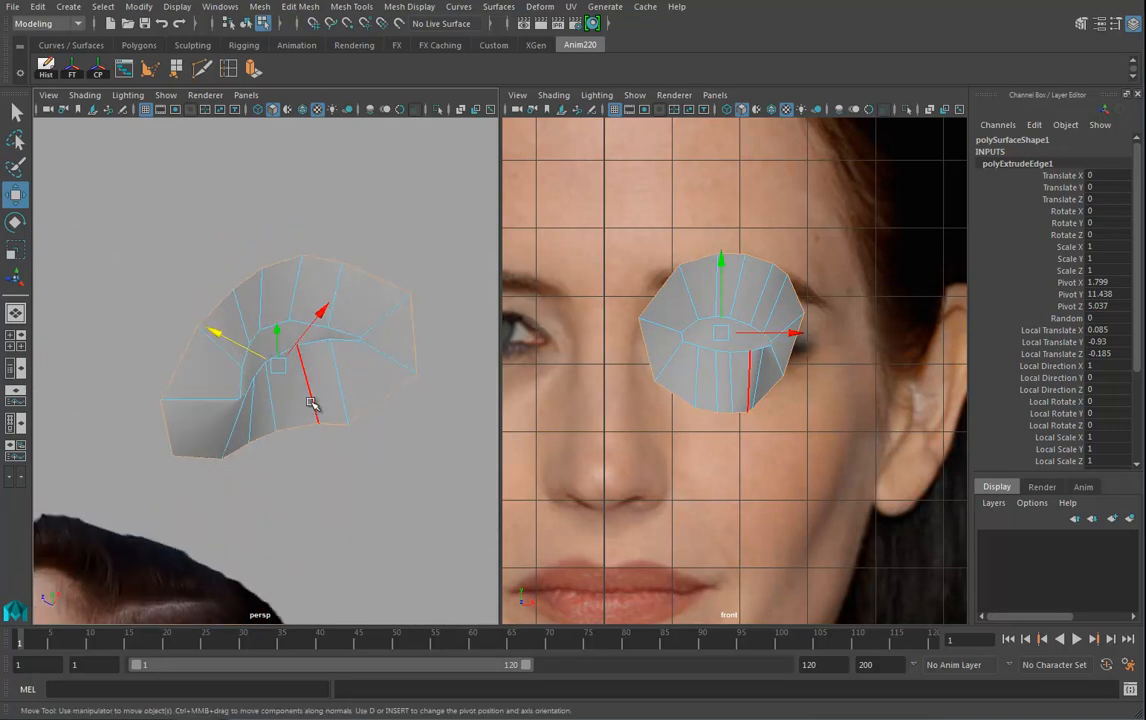
key(e)
drag(278, 322, 415, 376)
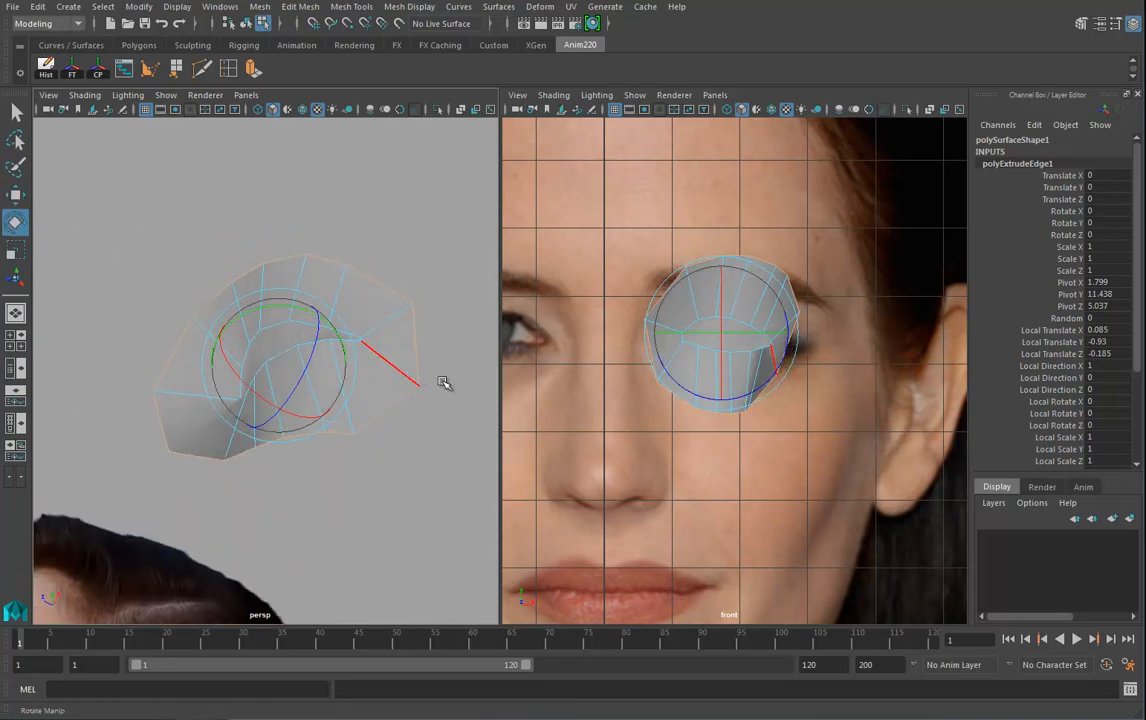
alt+drag(325, 410, 356, 455)
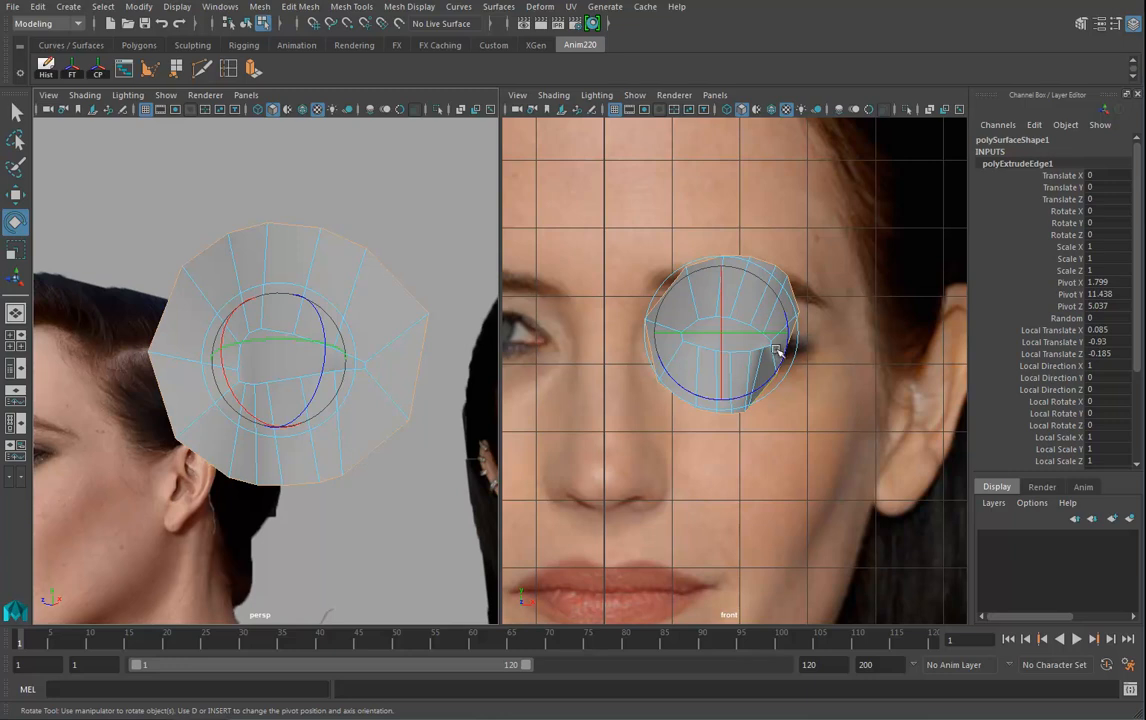
Step: Move the ring's two outer vertices beside the inner eye corner in the front view, spacing them around the corner
mouse_move(424, 395)
alt+mouse_down()
mouse_move(386, 402)
mouse_move(415, 380)
alt+mouse_up()
right_click(769, 266)
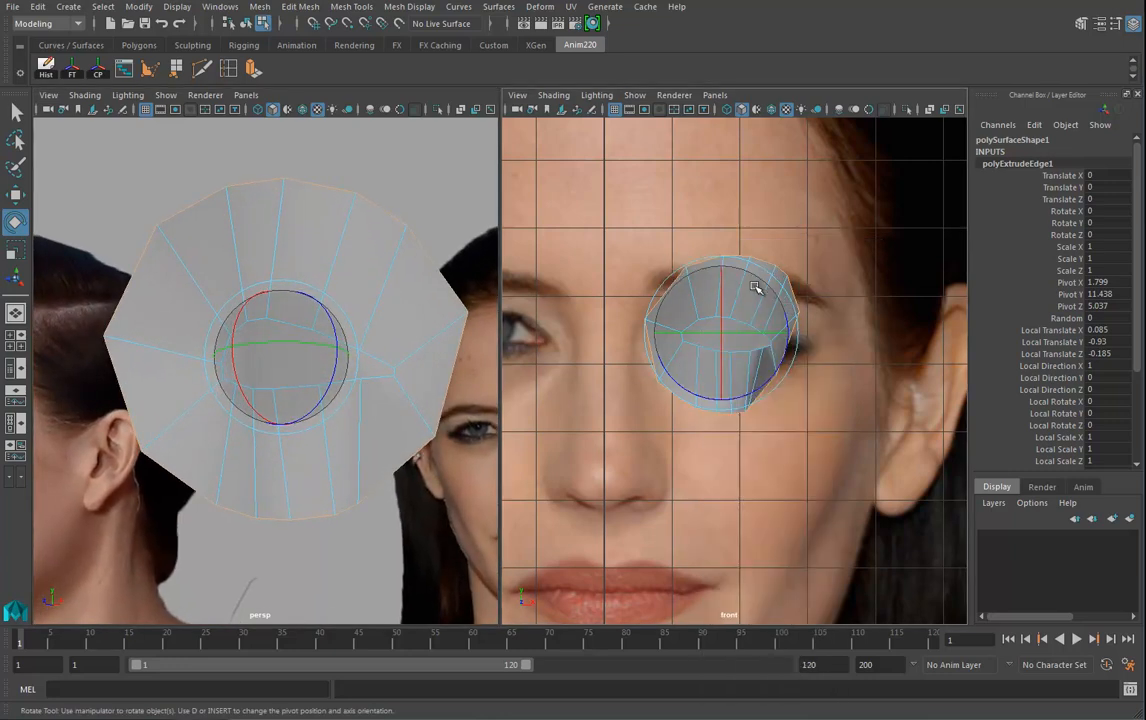
drag(744, 261, 737, 258)
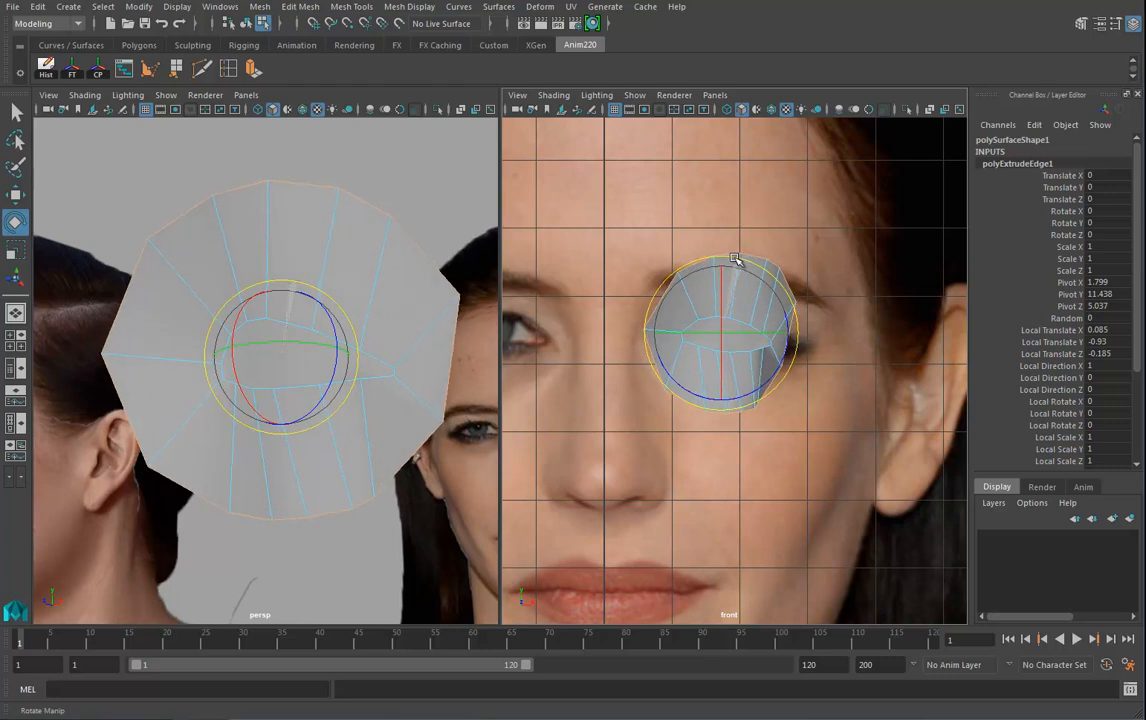
right_drag(782, 274, 718, 274)
alt+right_drag(752, 371, 905, 385)
alt+middle_drag(905, 385, 783, 408)
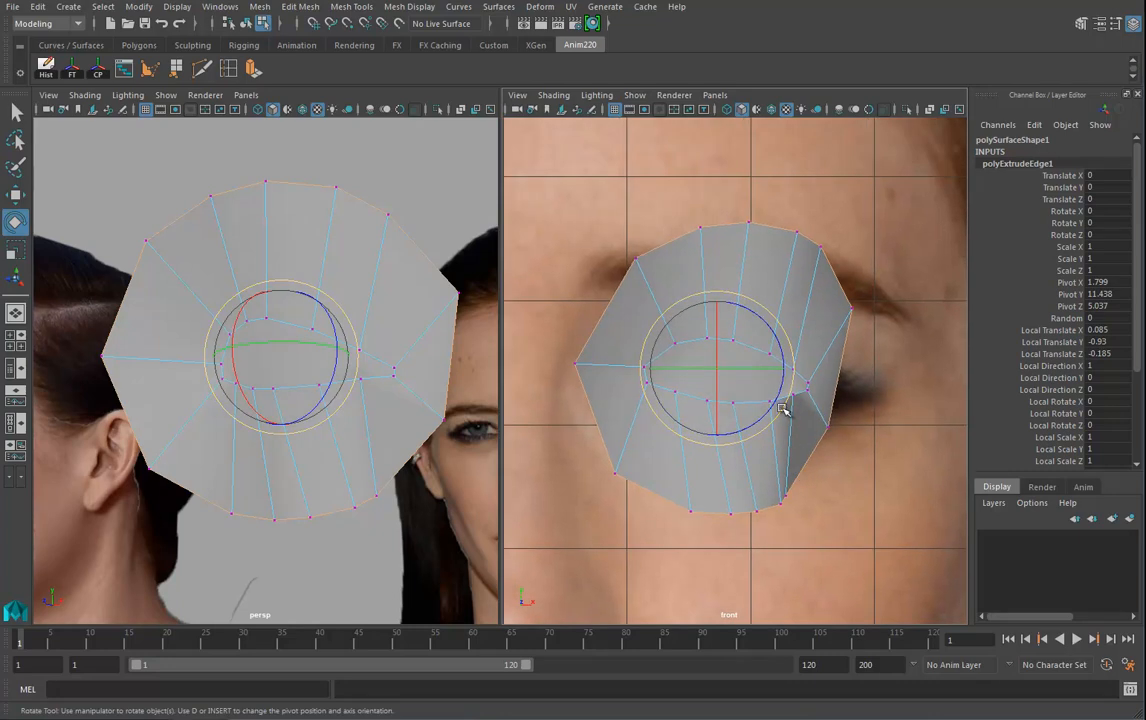
drag(563, 351, 581, 376)
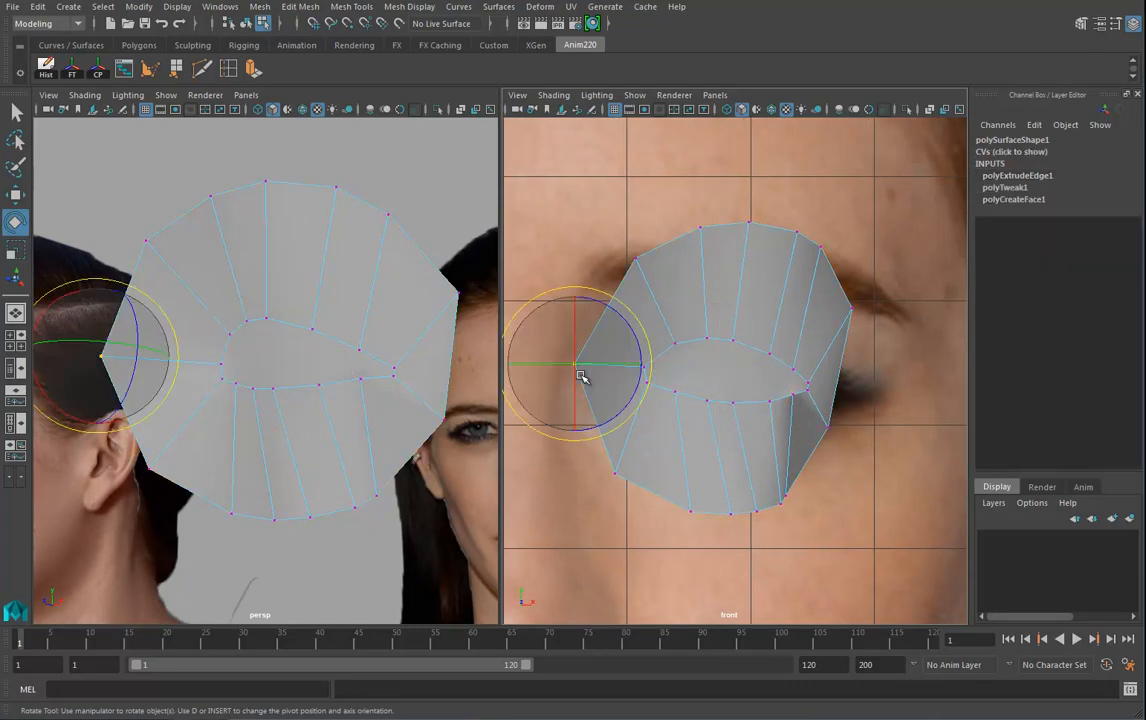
key(w)
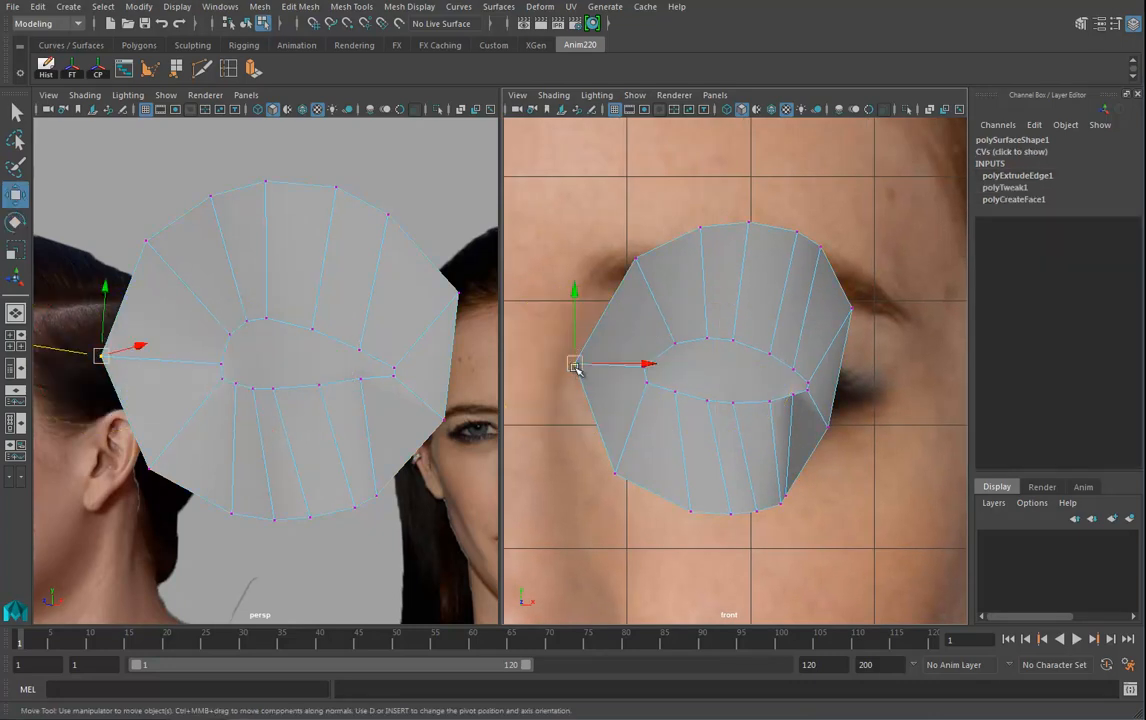
drag(571, 366, 582, 413)
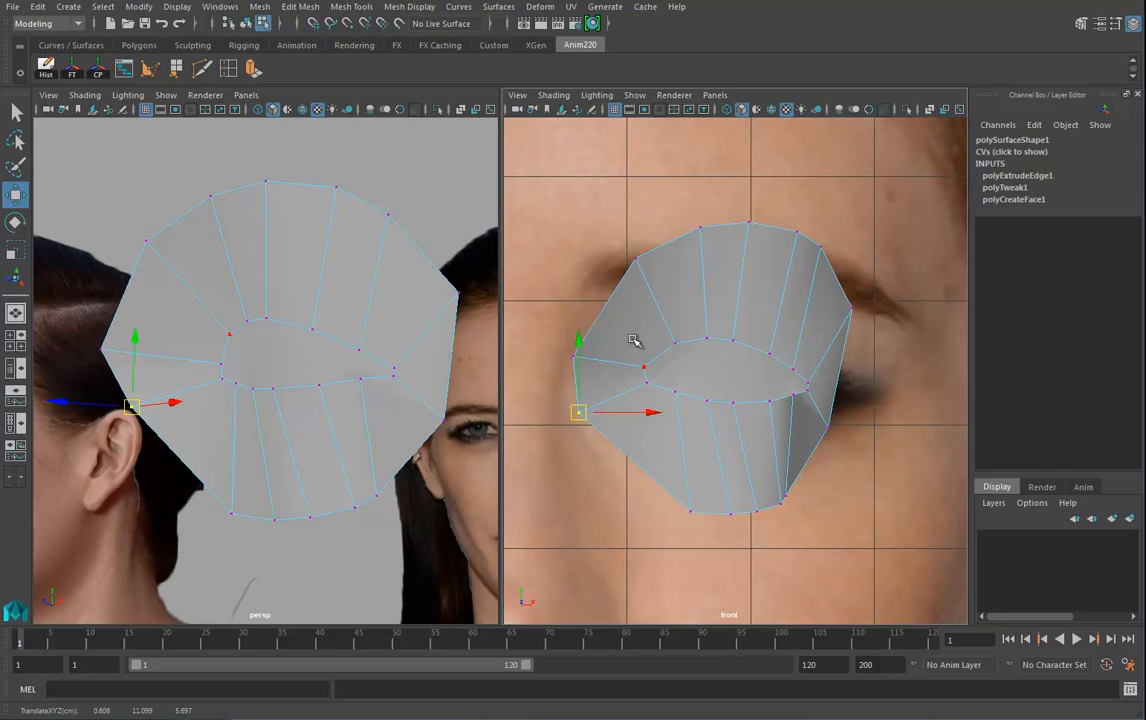
alt+middle_drag(737, 382, 731, 371)
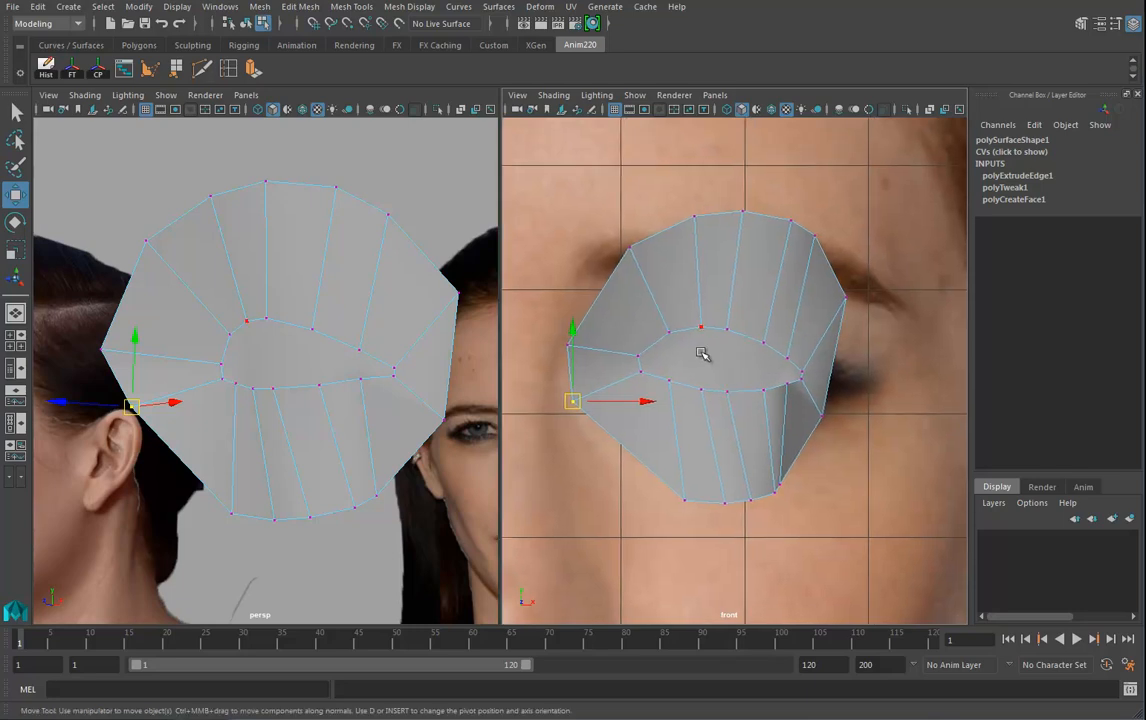
Step: Open the lambert1 material's attributes and key its fully opaque Transparency at frame 1
right_click(707, 300)
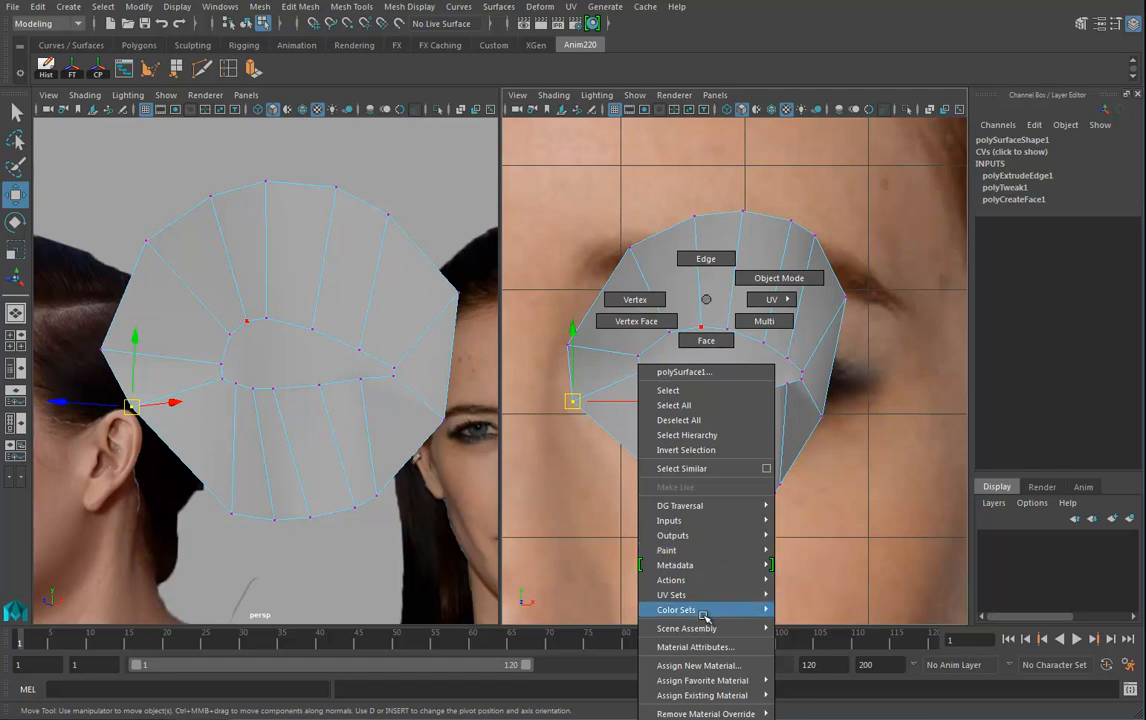
click(695, 647)
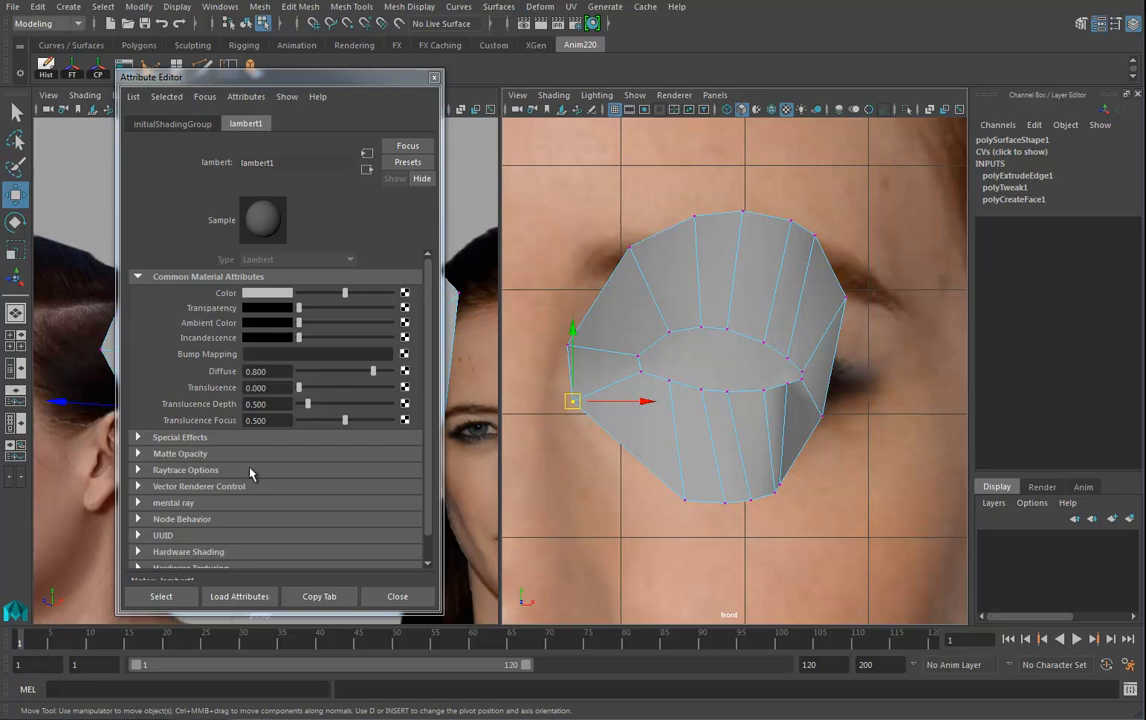
right_click(228, 307)
click(255, 328)
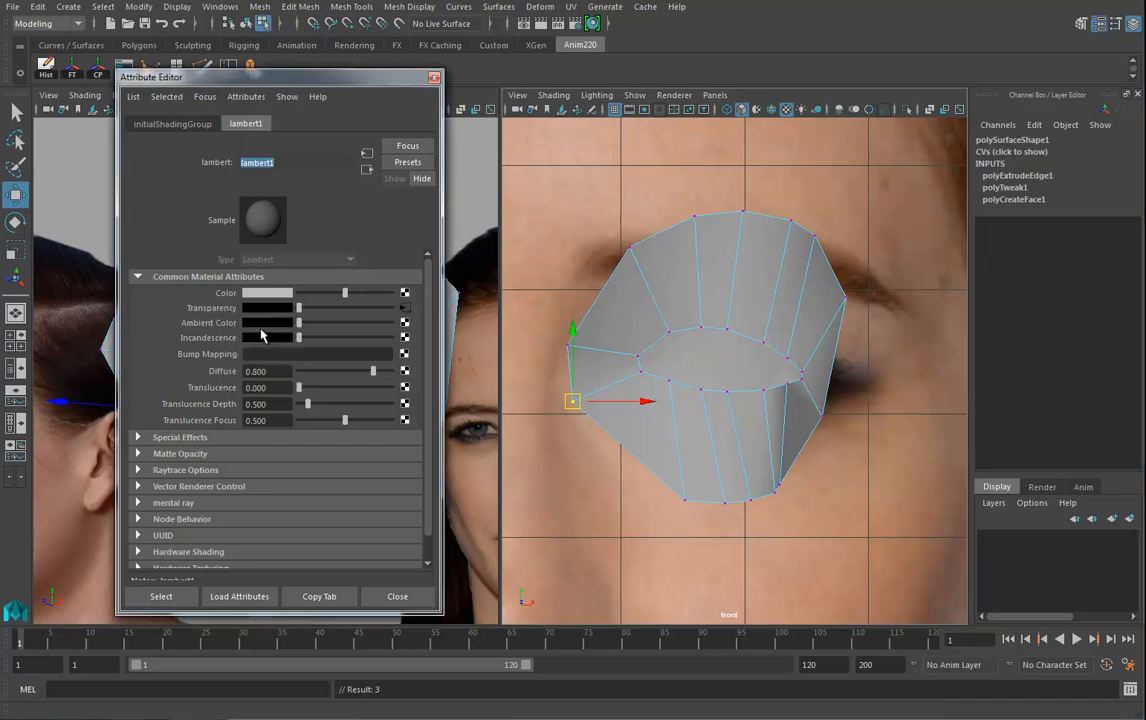
Step: Key the lambert1 material's Transparency at full white on frame 30, close its attributes and scrub to frame 17
drag(95, 640, 243, 641)
drag(299, 308, 392, 308)
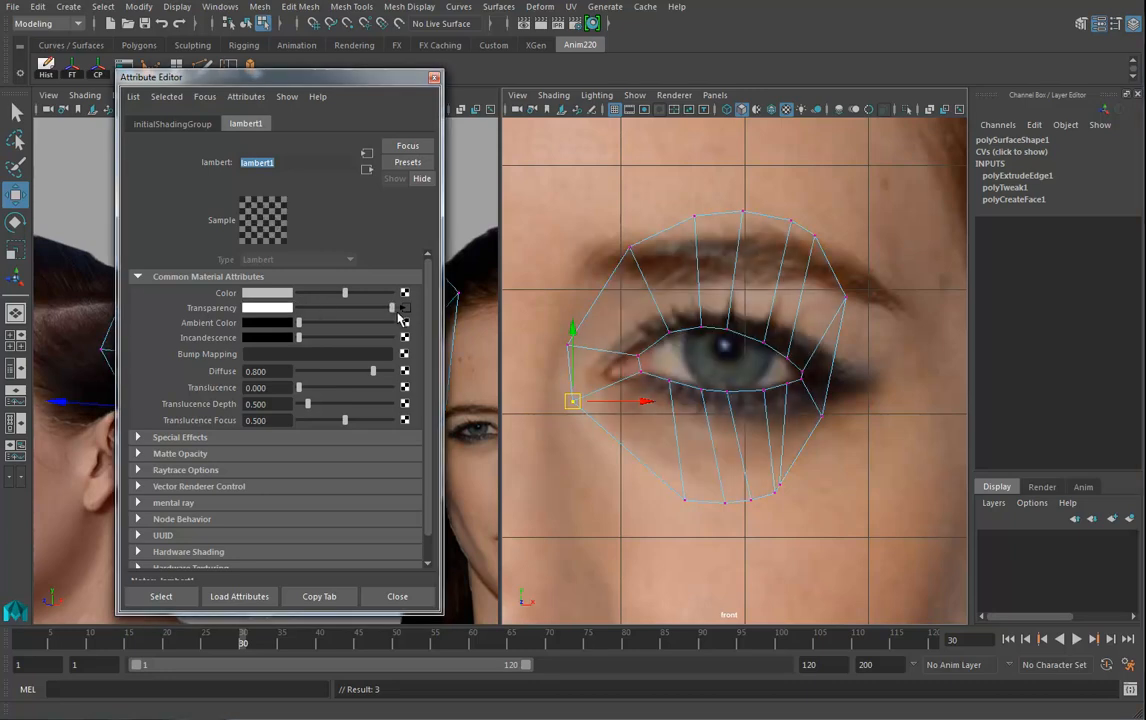
right_click(252, 313)
click(248, 322)
click(433, 78)
mouse_move(191, 637)
mouse_down()
mouse_move(91, 637)
mouse_move(143, 637)
mouse_up()
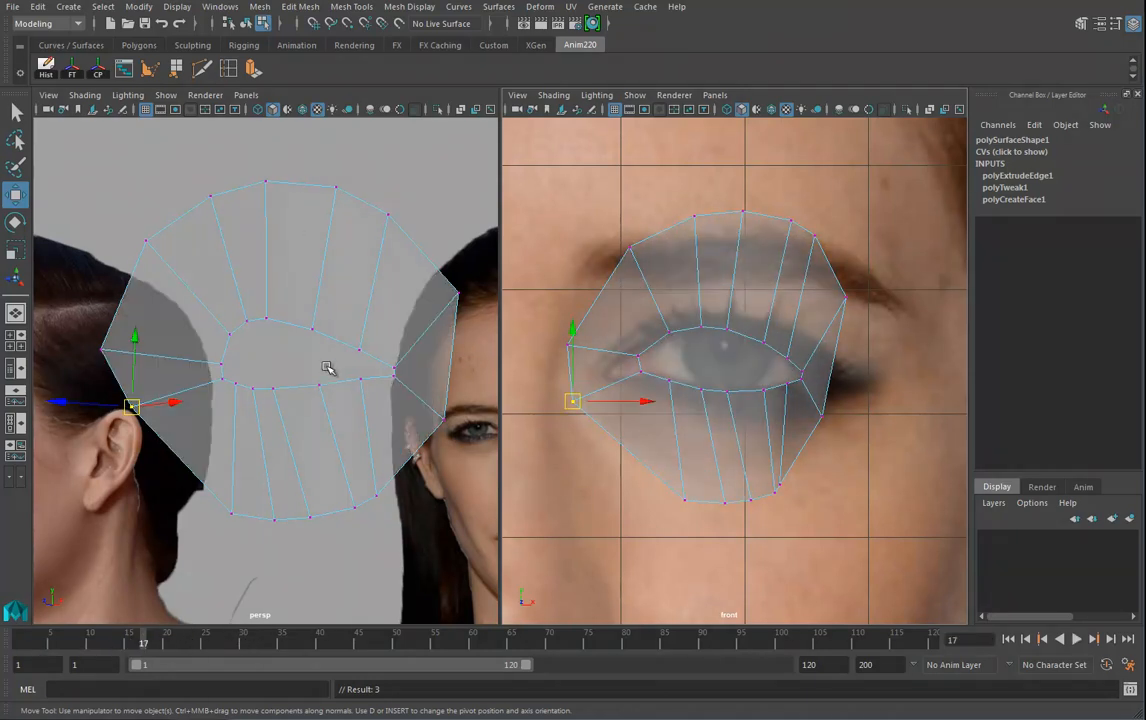
Step: Set the time slider's playback Update view preference to All, save the preferences, and scrub to frame 20
click(215, 6)
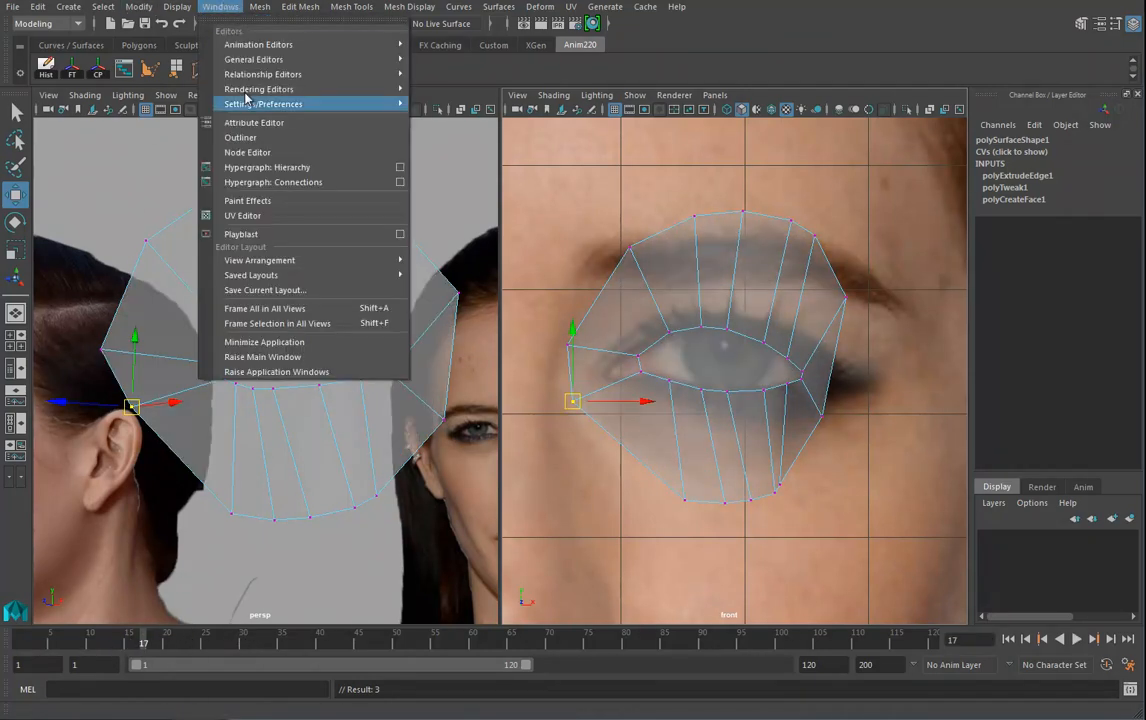
mouse_move(300, 104)
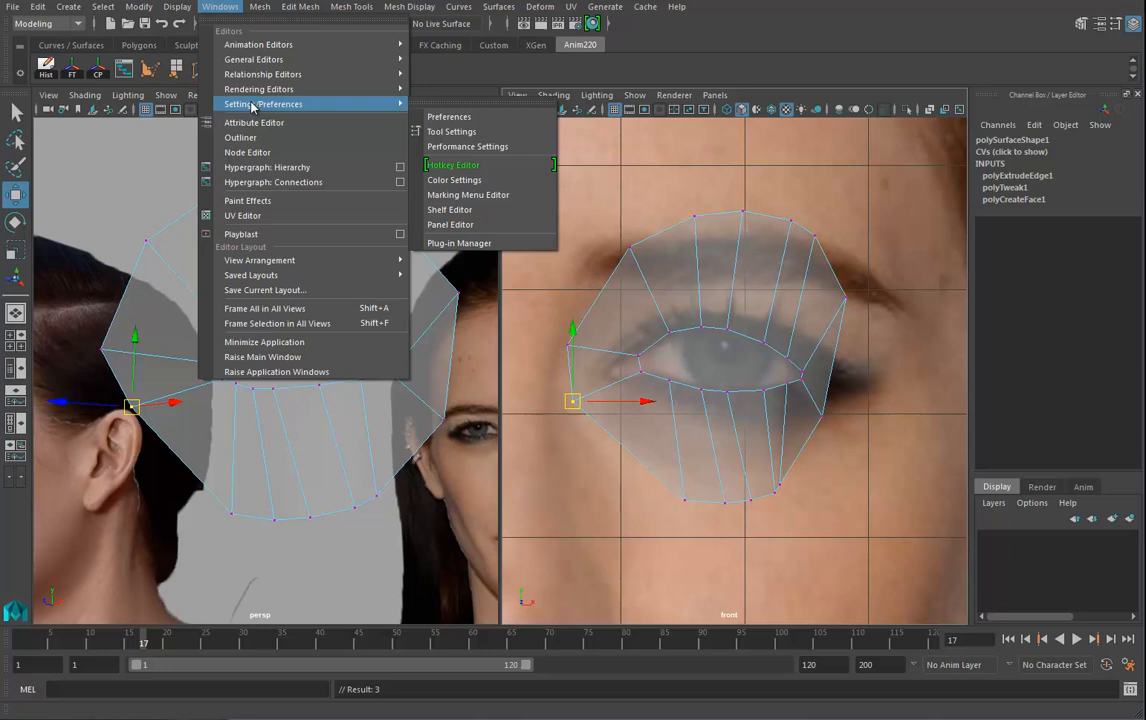
click(455, 121)
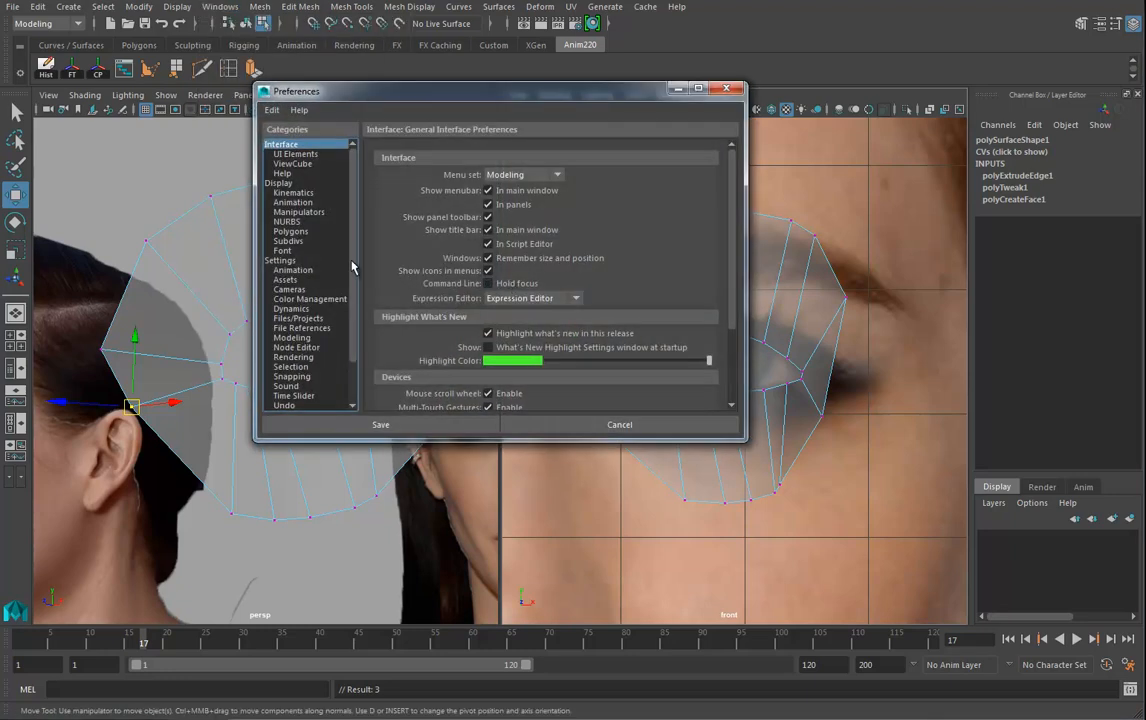
scroll(348, 300, down, 2)
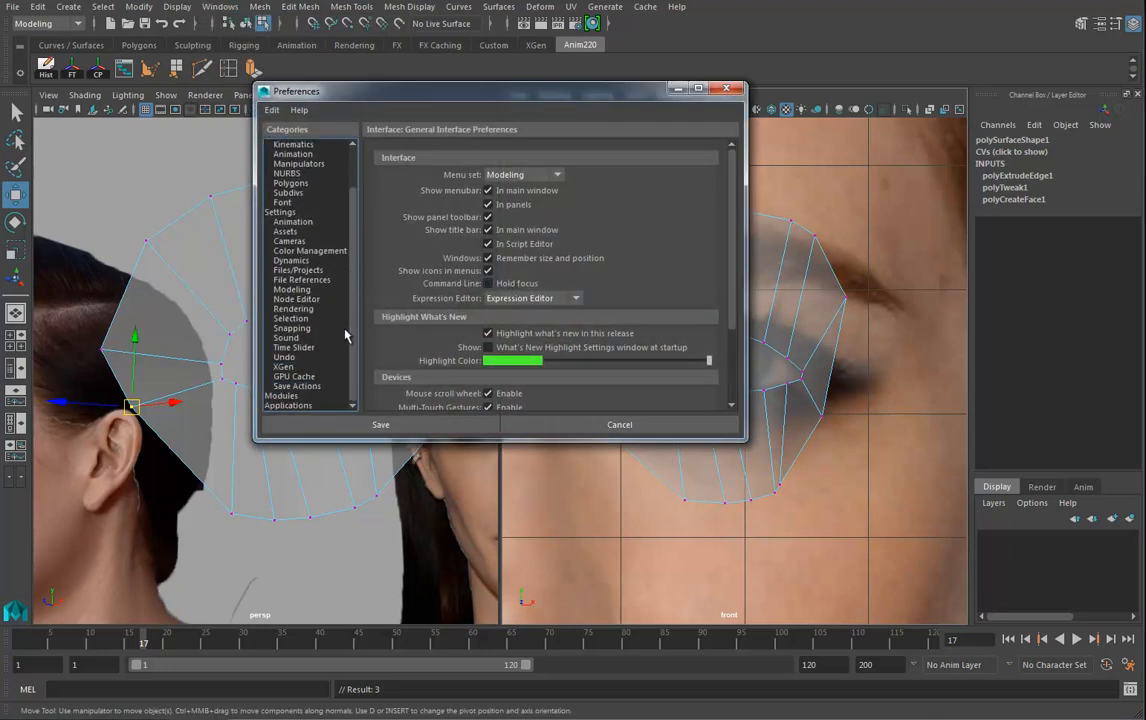
click(291, 348)
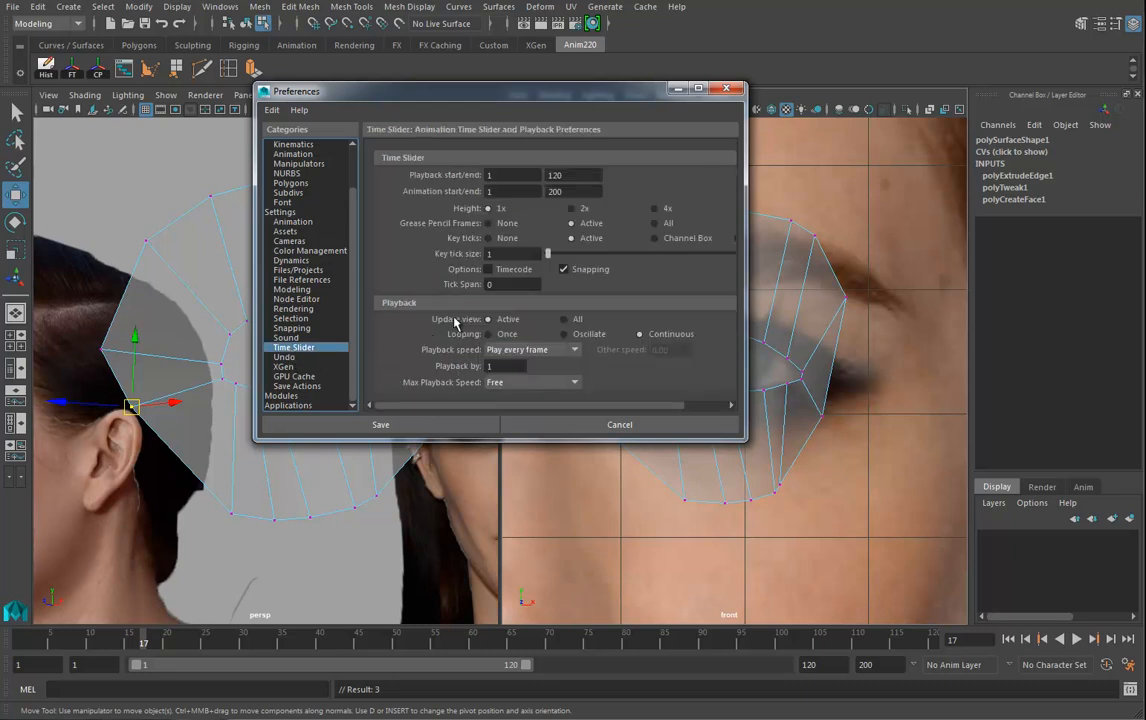
click(381, 424)
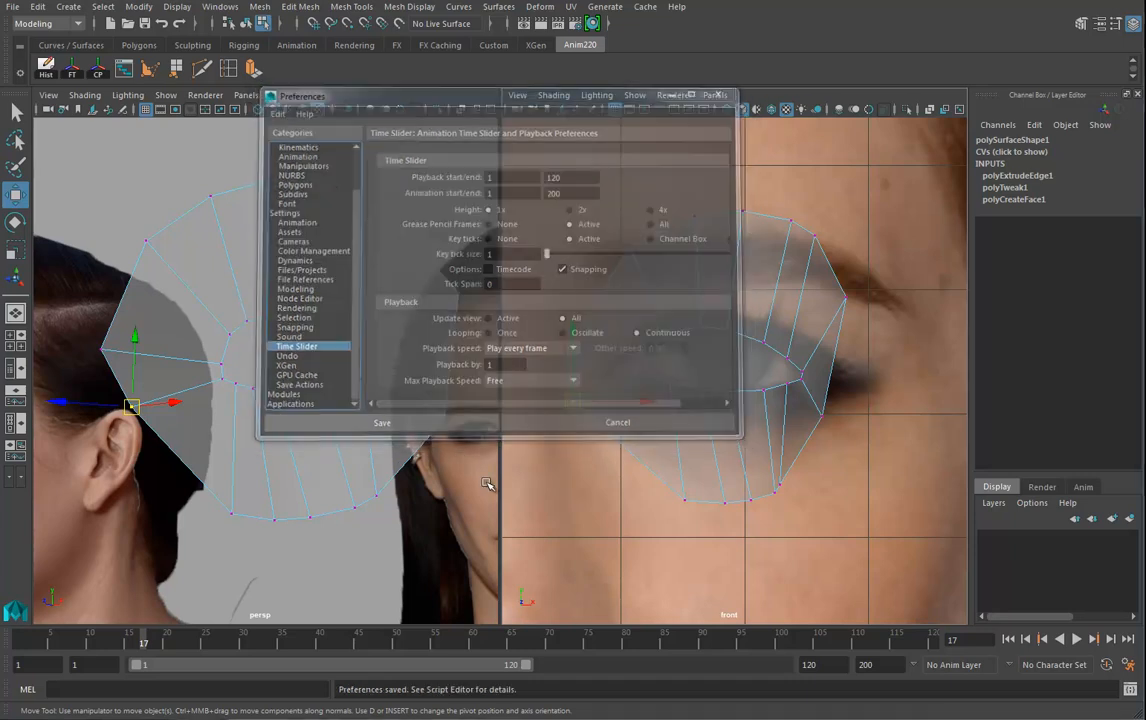
mouse_move(155, 647)
mouse_down()
mouse_move(51, 635)
mouse_move(171, 642)
mouse_up()
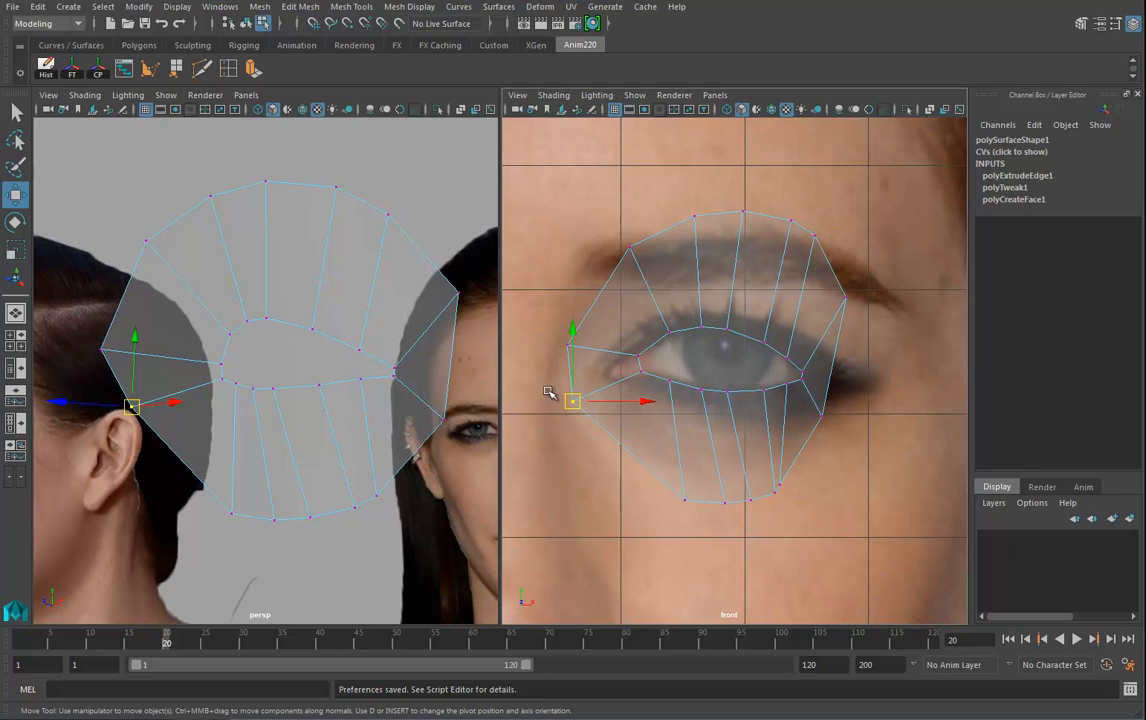
Step: Shift the two outer-ring vertices beside the inner eye corner slightly toward the nose and adjust their vertical spacing
drag(557, 431, 562, 370)
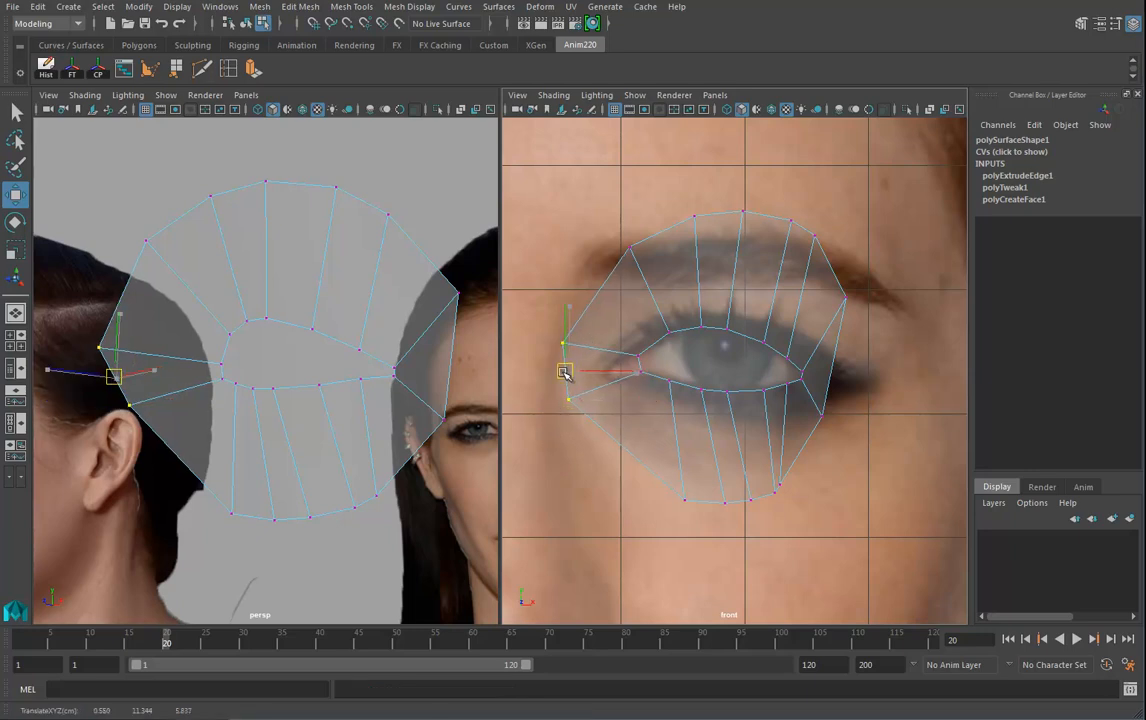
click(564, 346)
click(564, 398)
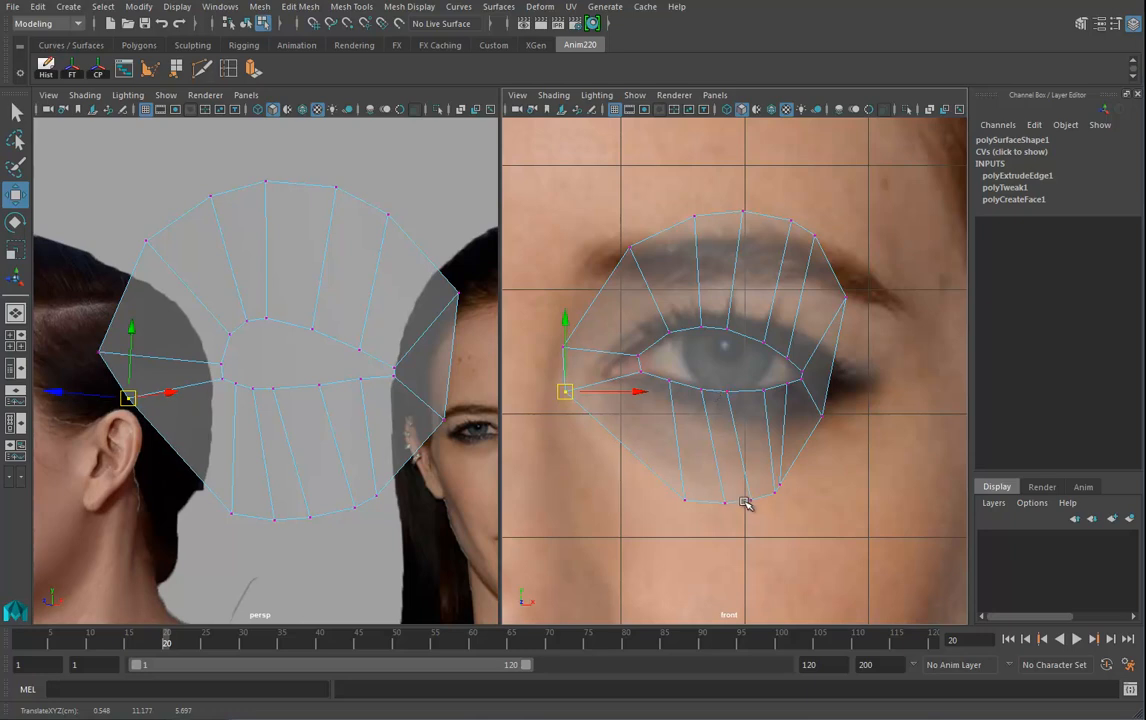
Step: Spread the ring's lower outer vertices toward the nose in an even curve beneath the eye in the front view
drag(758, 489, 724, 501)
click(690, 507)
drag(646, 514, 647, 513)
drag(660, 500, 610, 443)
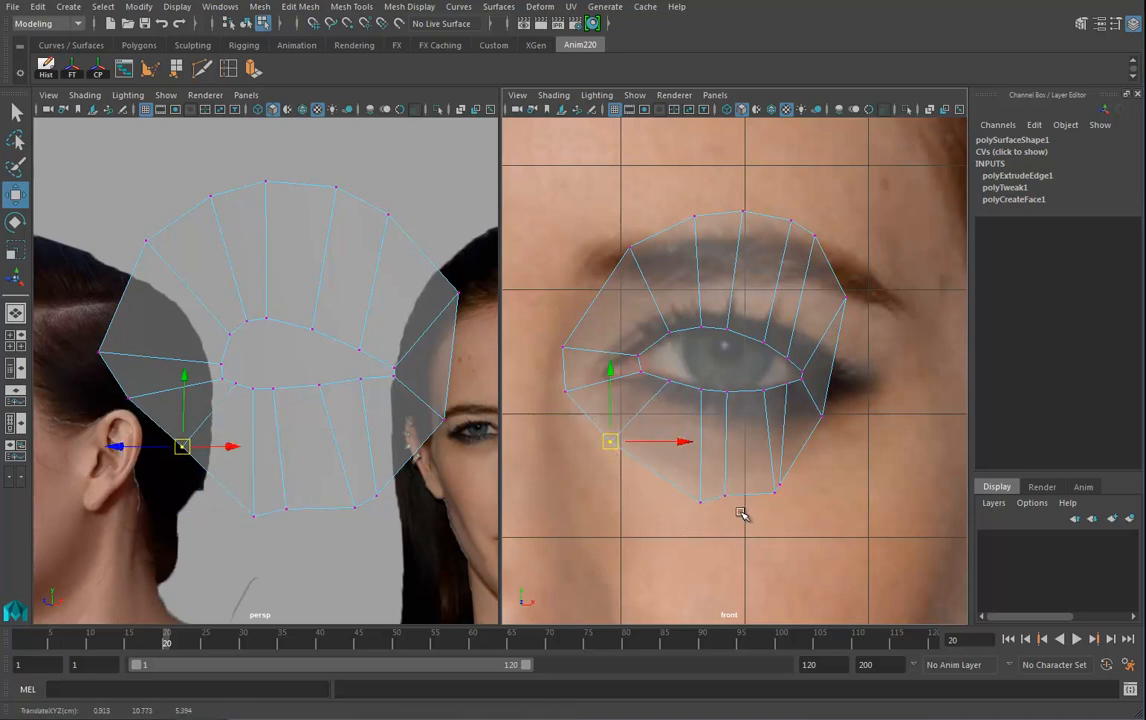
click(696, 501)
drag(696, 501, 668, 476)
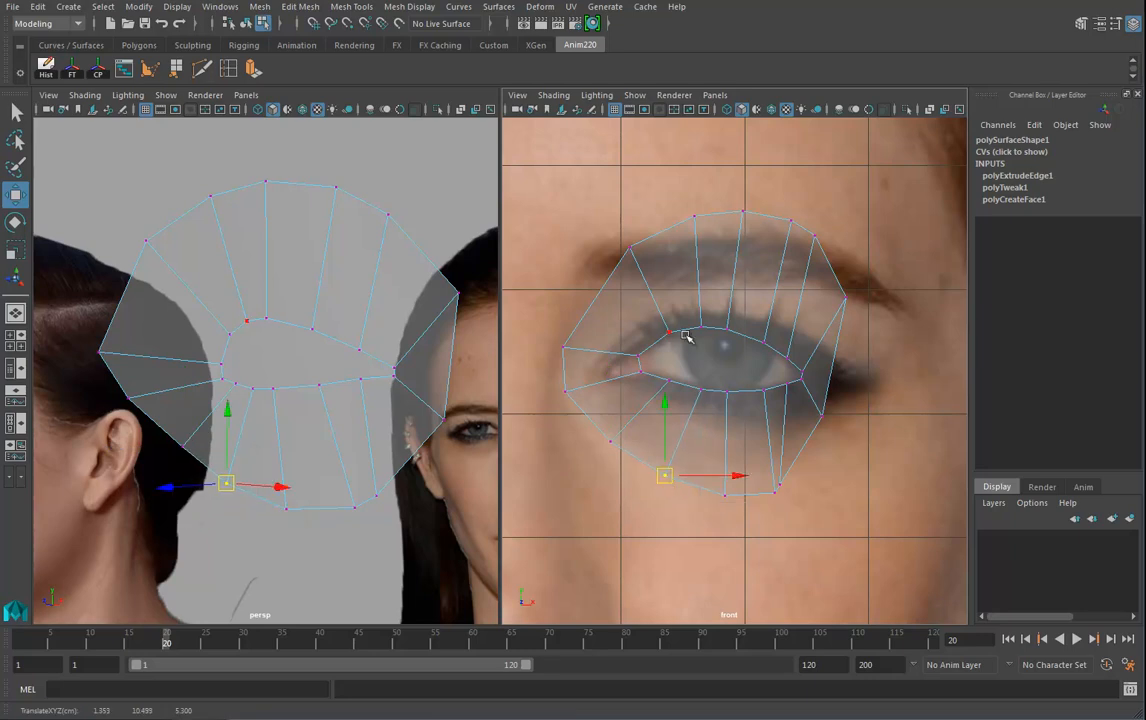
Step: Move the ring's three upper vertices on the nose side outward so they follow the eyebrow's upper edge
click(630, 246)
drag(630, 246, 596, 269)
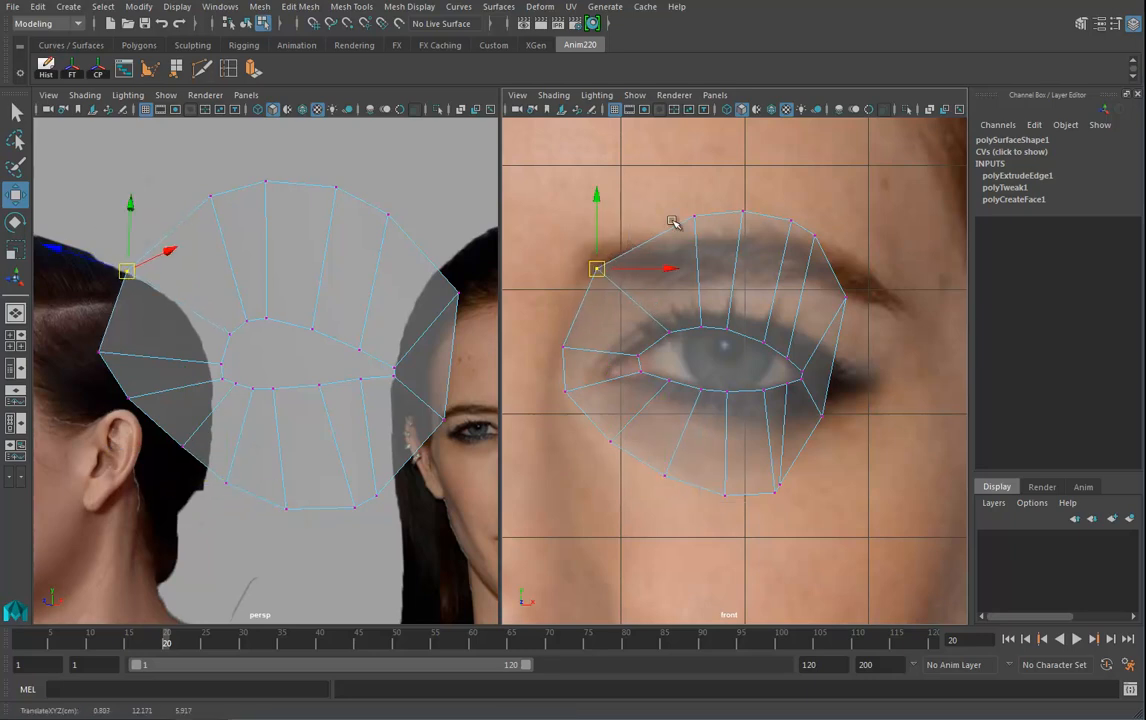
click(693, 215)
drag(693, 215, 660, 232)
click(742, 211)
drag(742, 211, 727, 218)
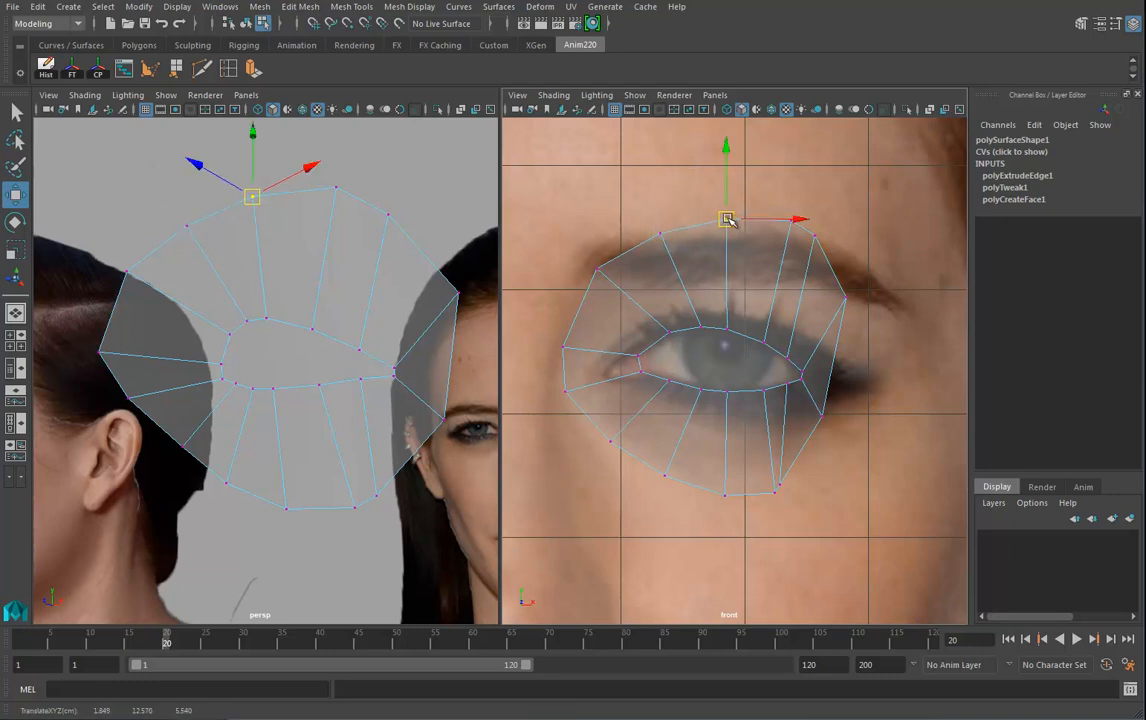
Step: Pull the ring's two outermost vertices past the outer eye corner and fit the eye opening's outer corner vertices to the reference
click(822, 414)
drag(822, 414, 867, 416)
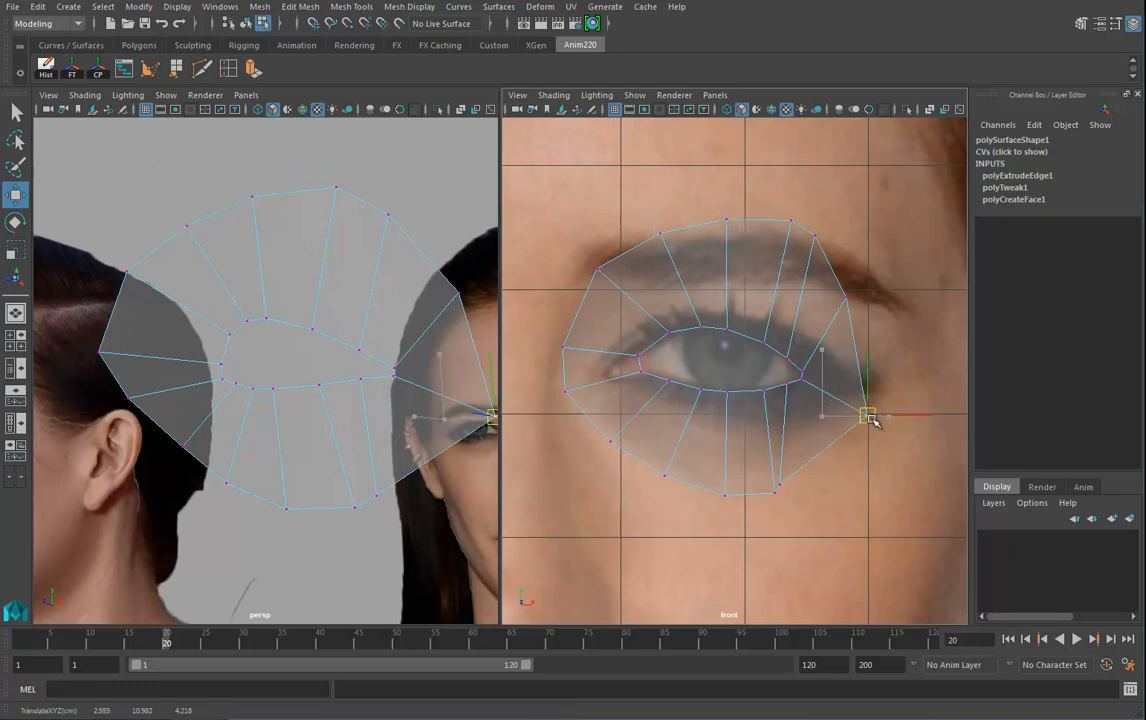
click(845, 298)
drag(845, 298, 889, 356)
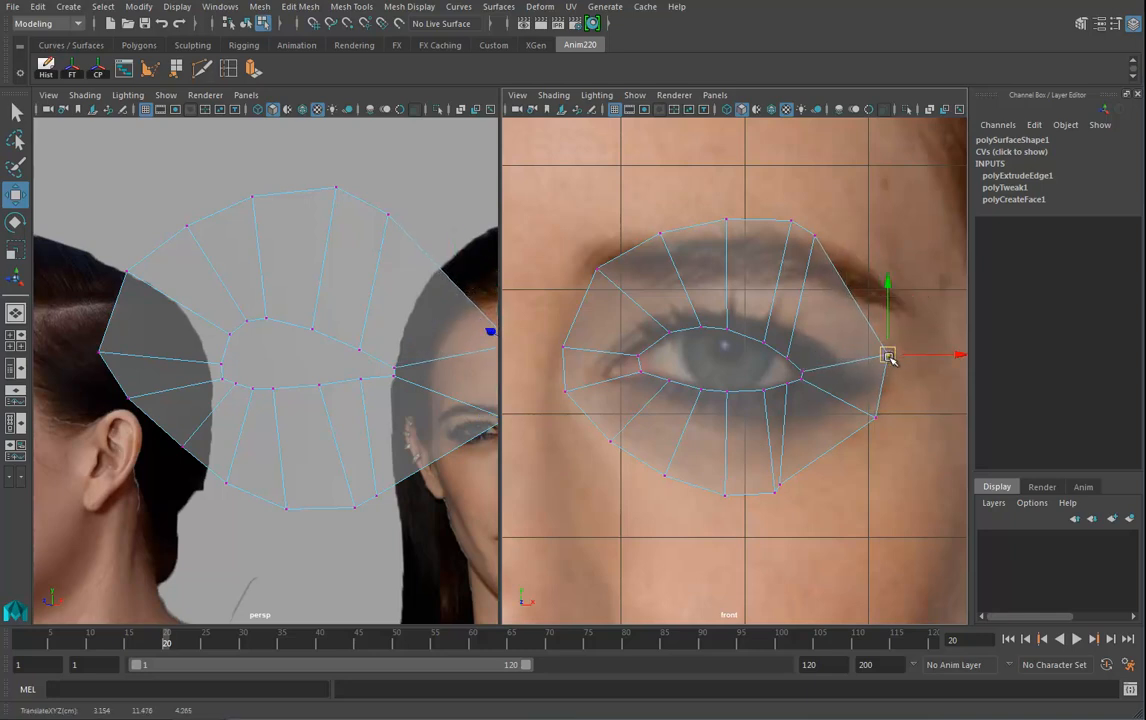
click(803, 374)
mouse_move(805, 379)
mouse_down()
mouse_move(815, 390)
mouse_move(799, 372)
mouse_up()
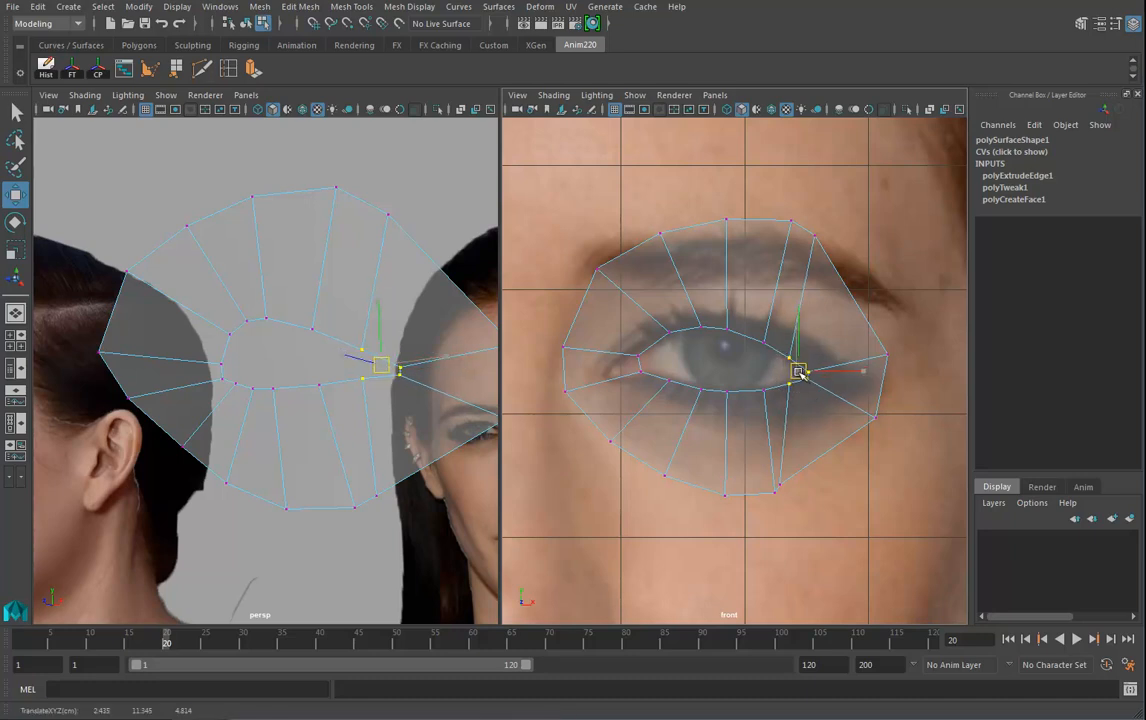
Step: Fine-tune the ring's two outermost vertices beyond the outer eye corner in the front view
alt+middle_drag(862, 453, 813, 430)
click(835, 411)
drag(835, 411, 844, 412)
click(845, 349)
drag(845, 349, 846, 358)
Step: Reposition the ring's upper vertices from the brow's middle to its outer end so they follow the eyebrow in an even arc
alt+drag(476, 340, 420, 340)
click(775, 229)
drag(775, 229, 814, 277)
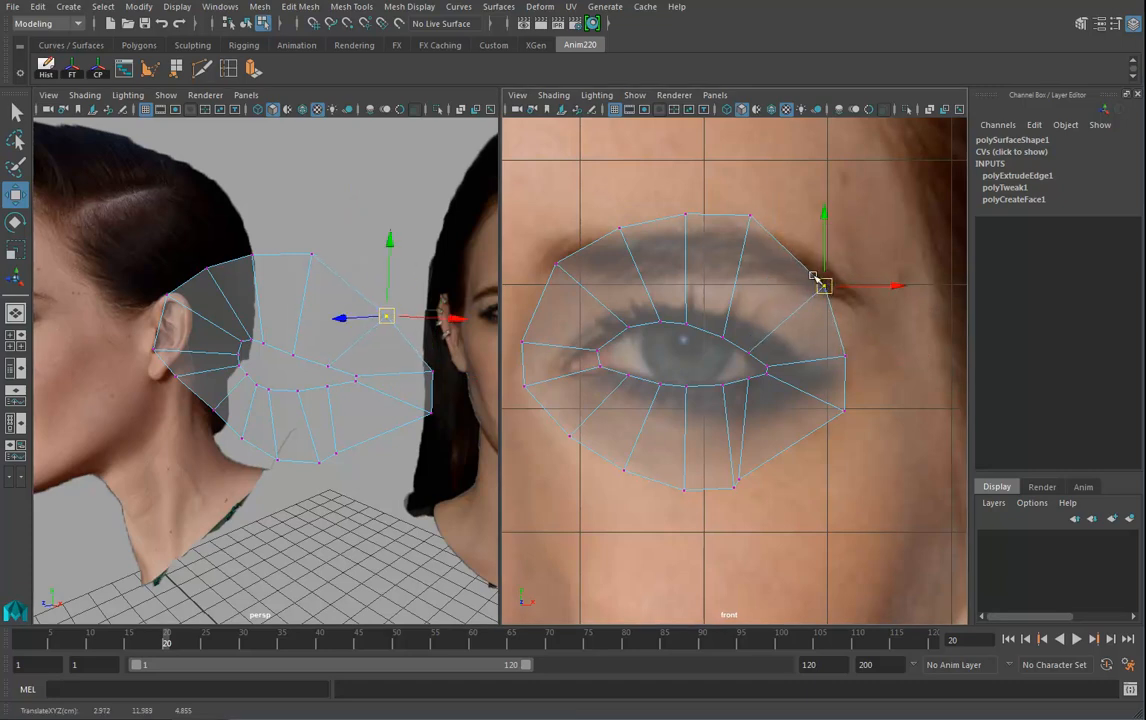
click(749, 216)
drag(749, 216, 753, 231)
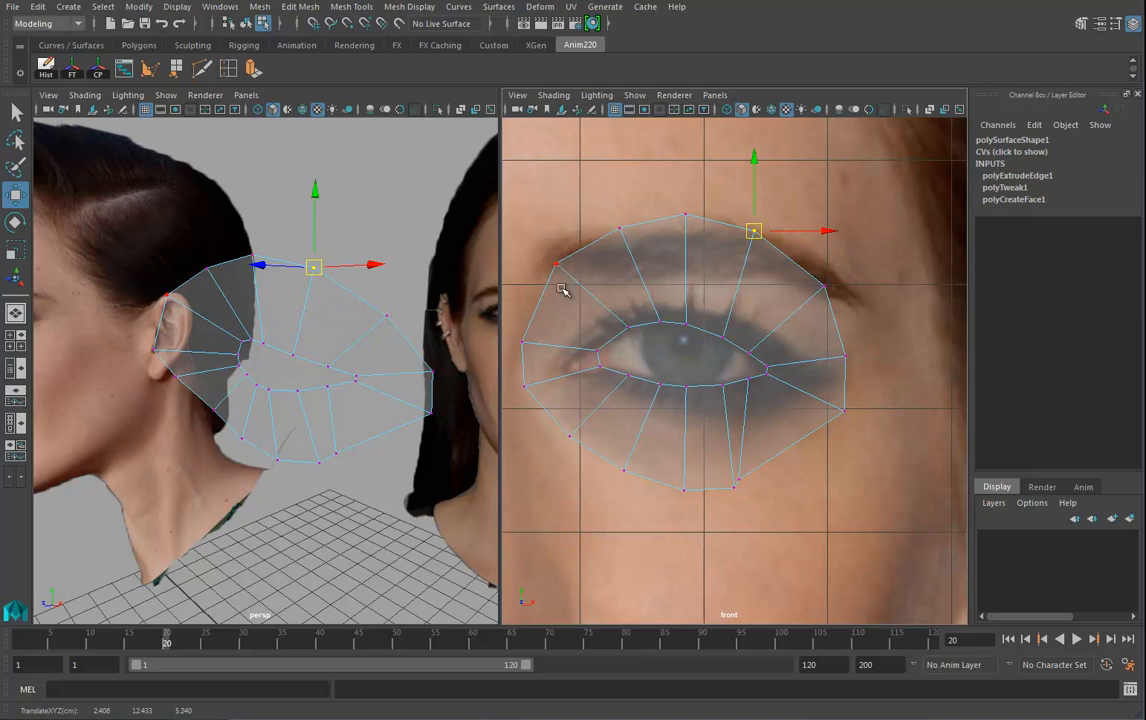
click(683, 213)
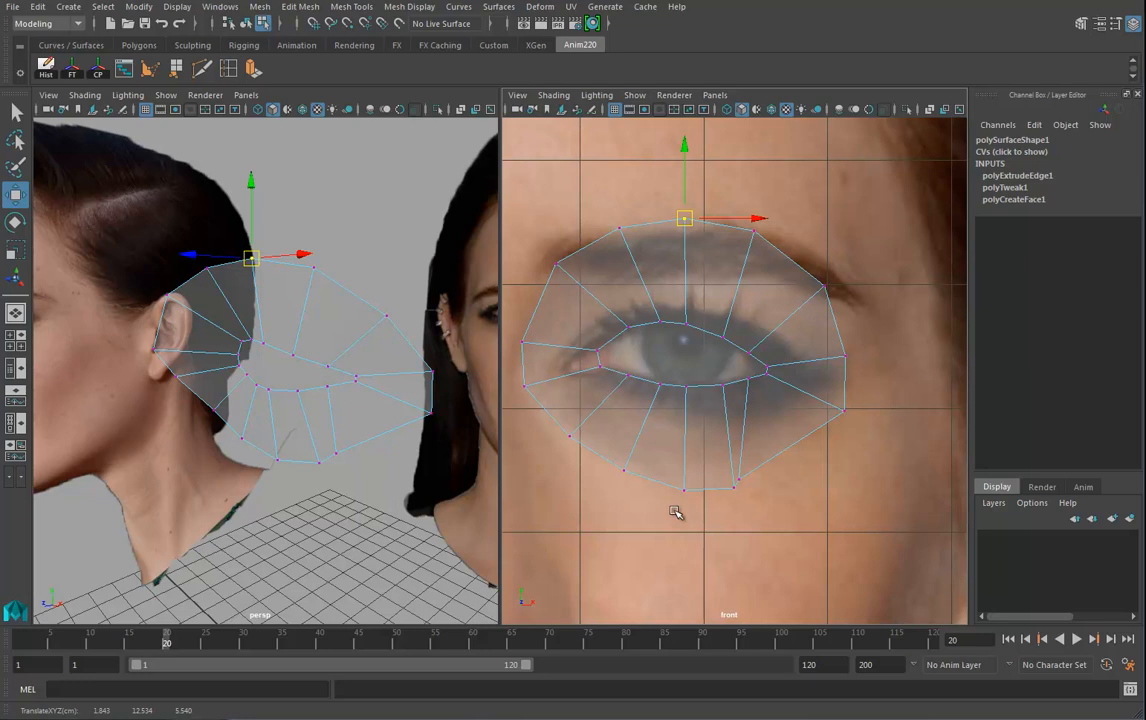
Step: Spread the ring's lower vertices on the temple side so they form an even curve under the outer half of the eye
click(740, 481)
drag(740, 481, 790, 452)
click(845, 410)
drag(845, 410, 845, 403)
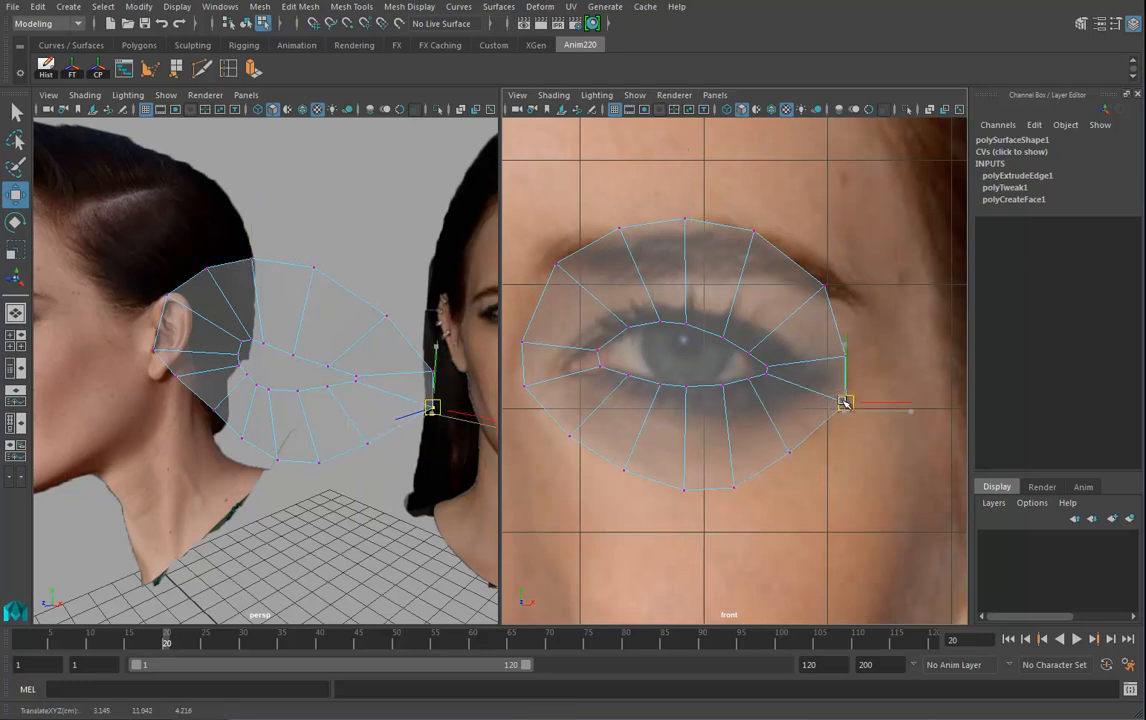
click(789, 452)
drag(789, 452, 801, 455)
click(734, 487)
drag(734, 487, 745, 484)
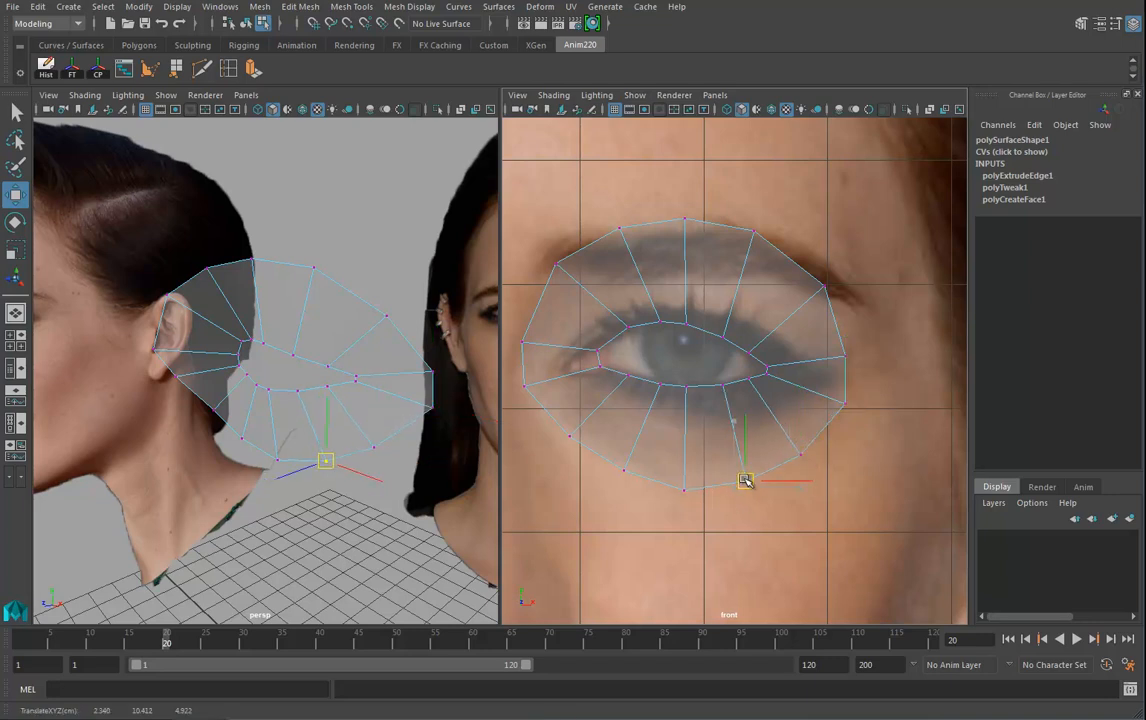
Step: Reposition the ring's upper vertices in the side view so their outline follows the eyebrow from its inner end toward the temple
alt+drag(400, 400, 340, 409)
key(space)
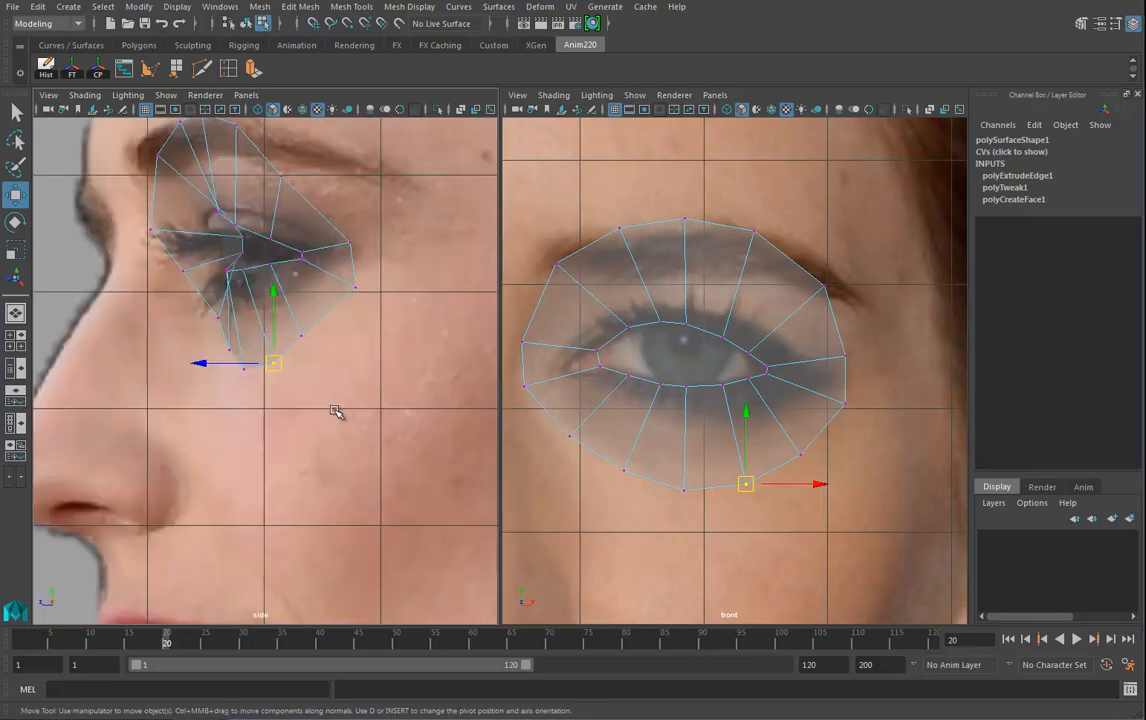
key(f)
drag(205, 295, 200, 253)
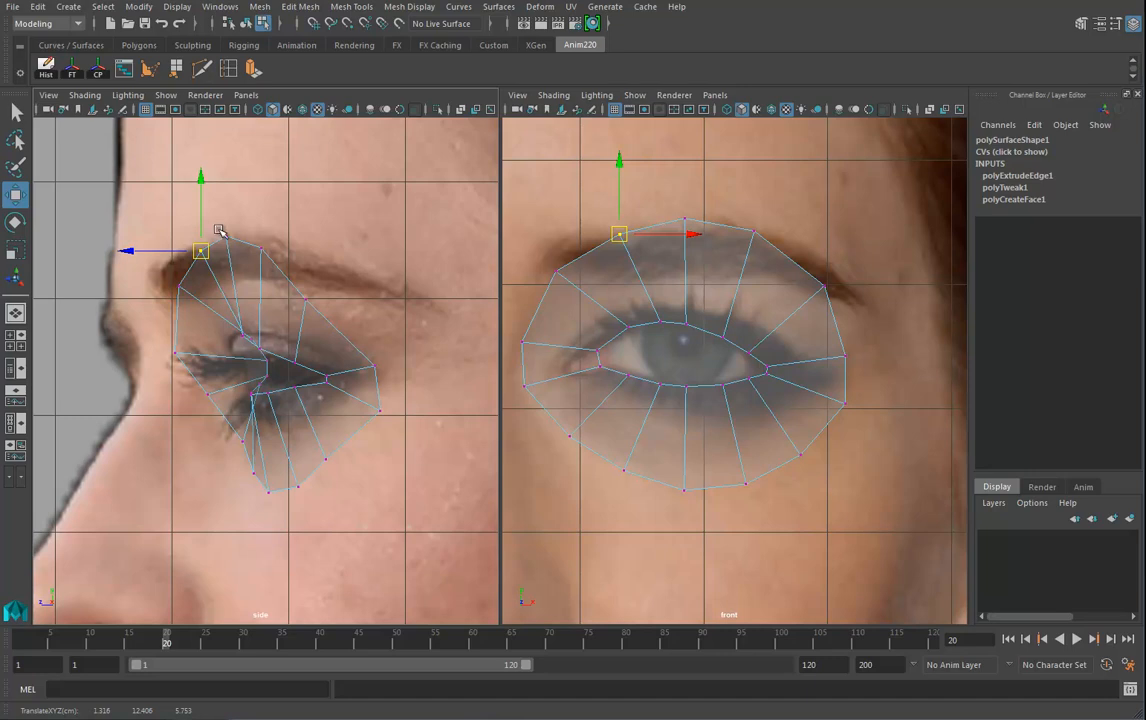
click(225, 240)
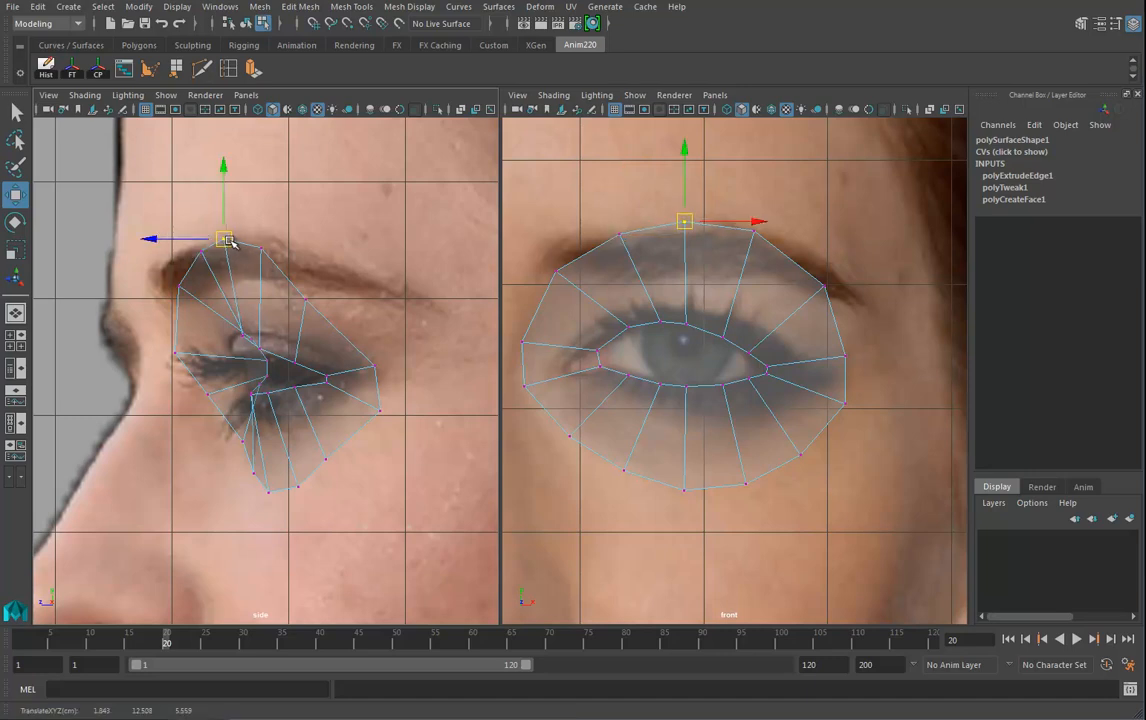
click(258, 246)
drag(326, 317, 312, 304)
click(260, 247)
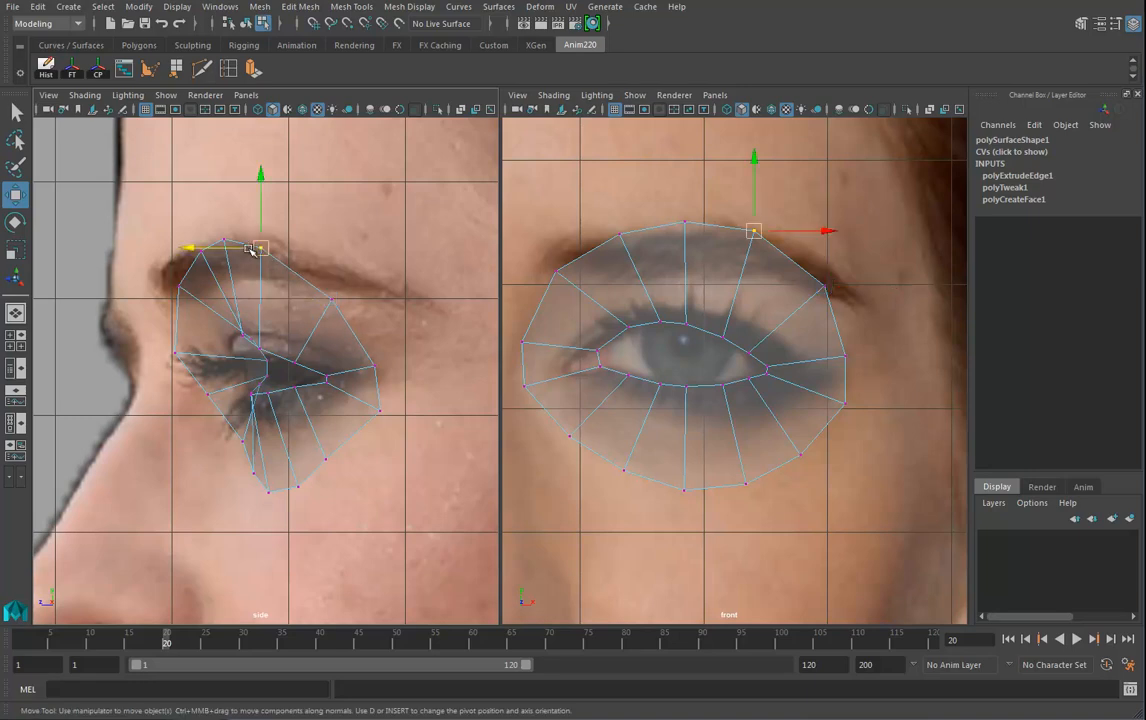
drag(259, 248, 272, 247)
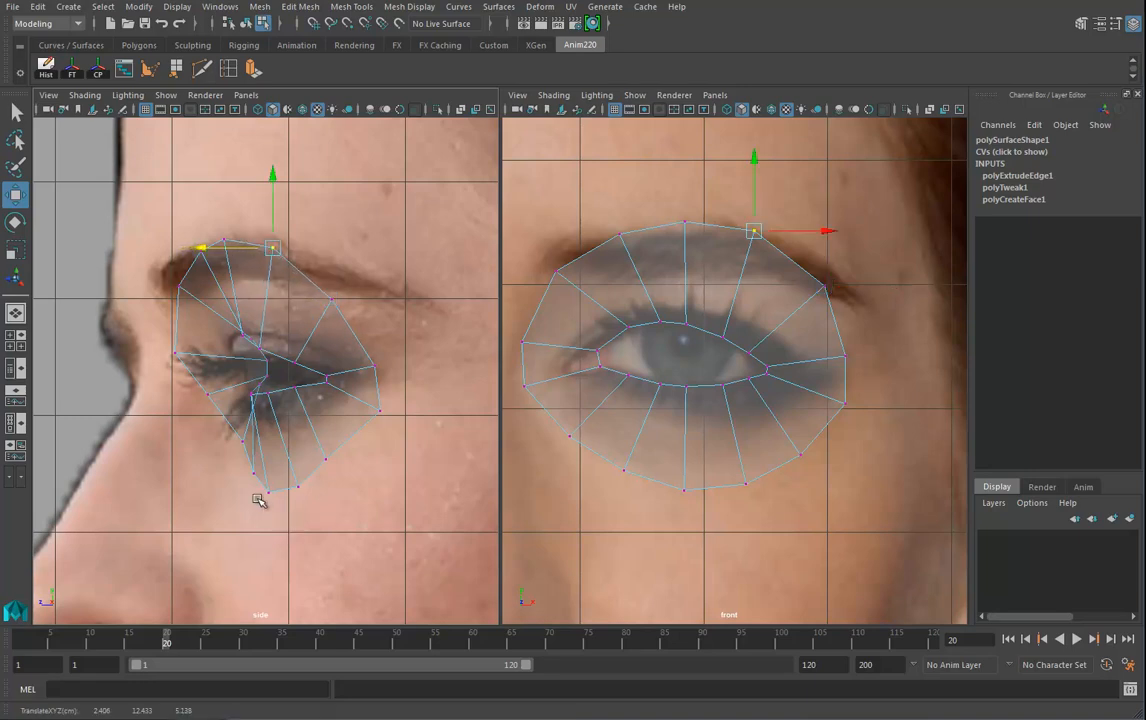
Step: Adjust the depth of the ring's nose-side and inner lower vertices in the side view so they form a smooth curve
click(241, 440)
drag(228, 440, 211, 440)
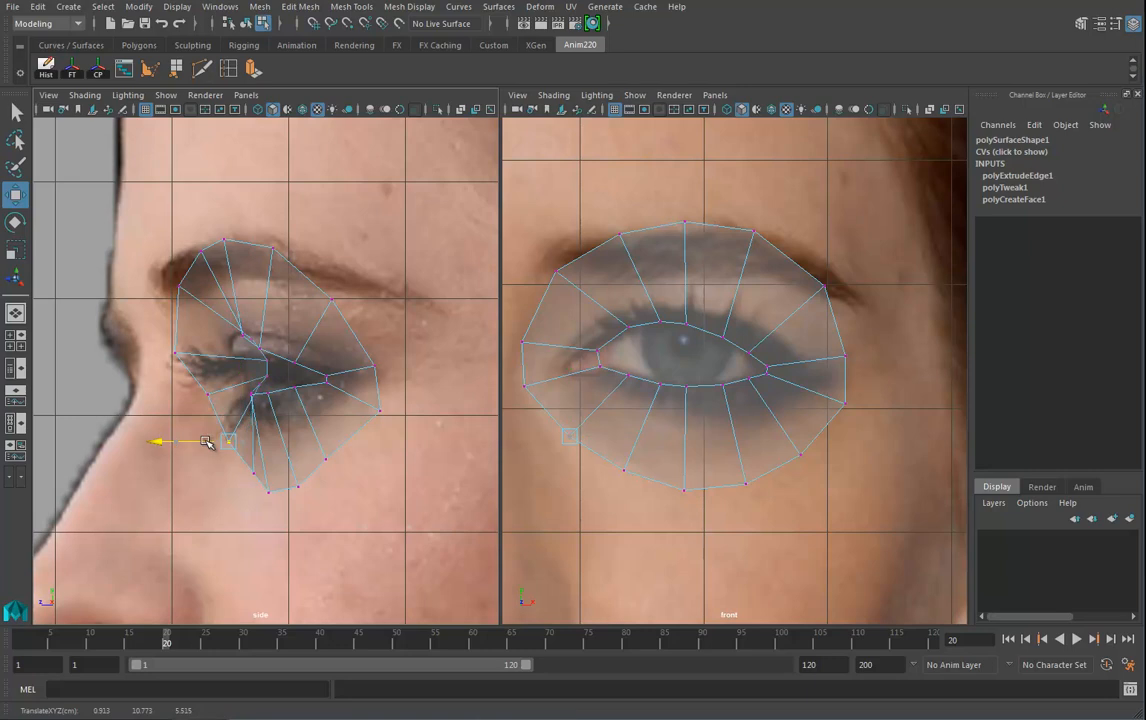
click(175, 353)
drag(153, 355, 185, 358)
click(254, 474)
drag(254, 473, 238, 471)
Step: Adjust the depth of the ring's outer lower vertices and the eye opening's lower-lid vertices in the side view
click(321, 459)
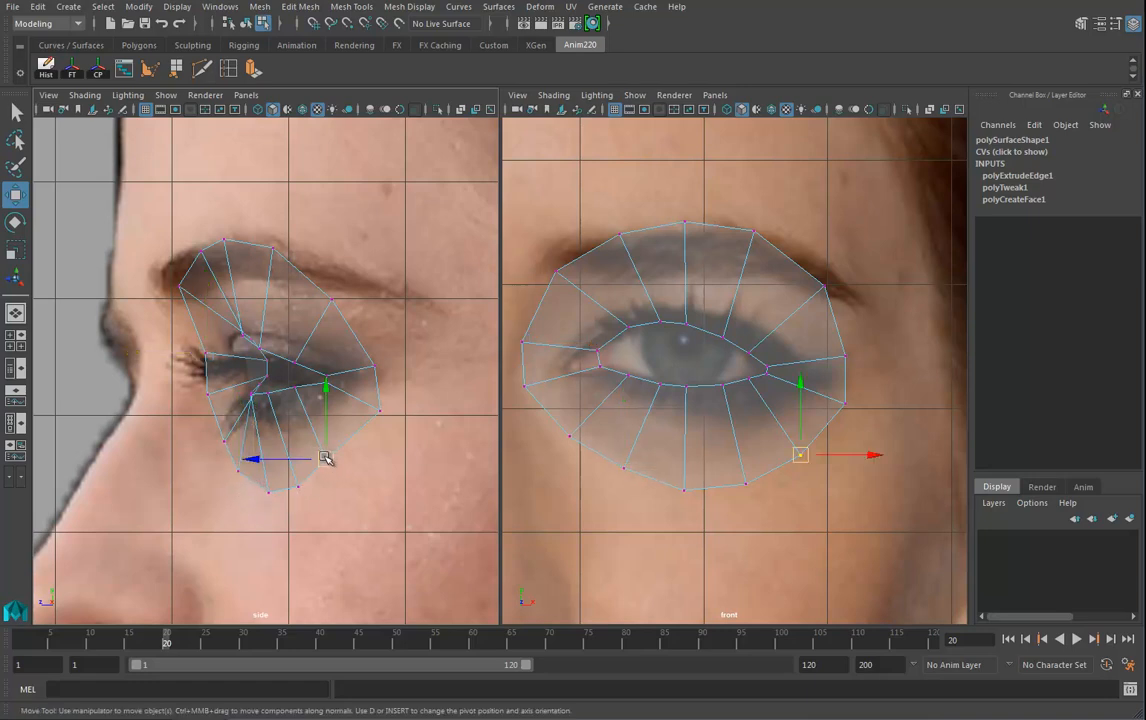
click(299, 486)
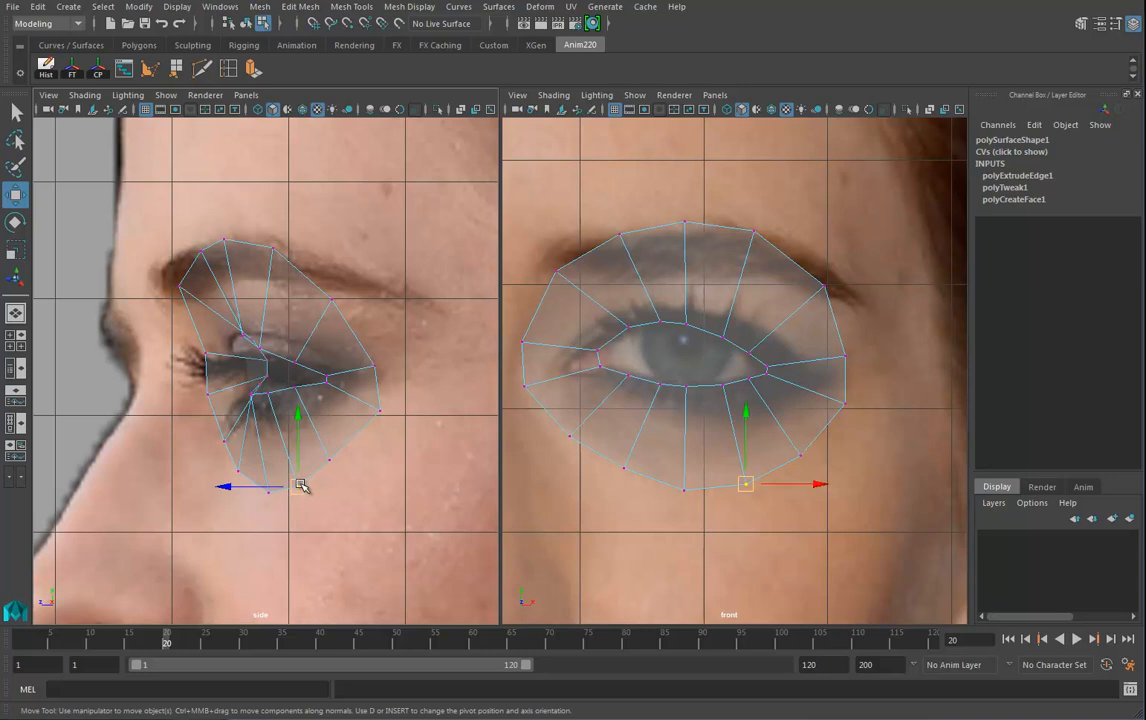
mouse_move(240, 404)
mouse_down()
mouse_move(266, 390)
mouse_move(240, 394)
mouse_up()
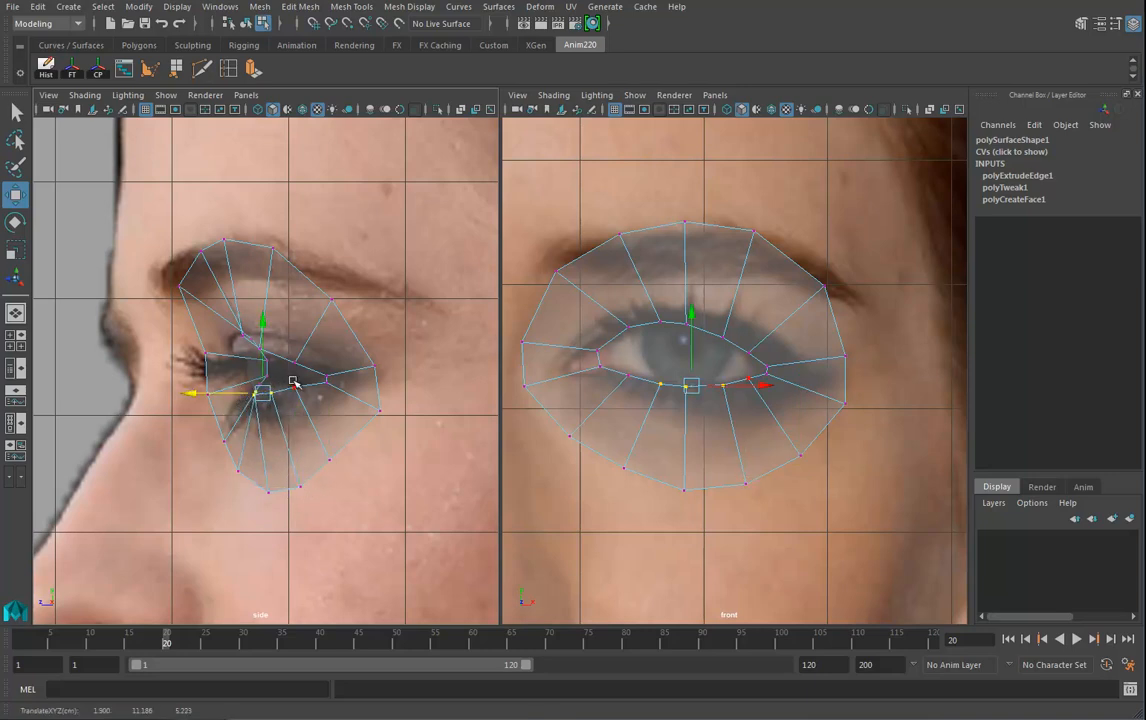
click(379, 409)
mouse_move(316, 438)
mouse_down()
mouse_move(341, 471)
mouse_move(320, 461)
mouse_up()
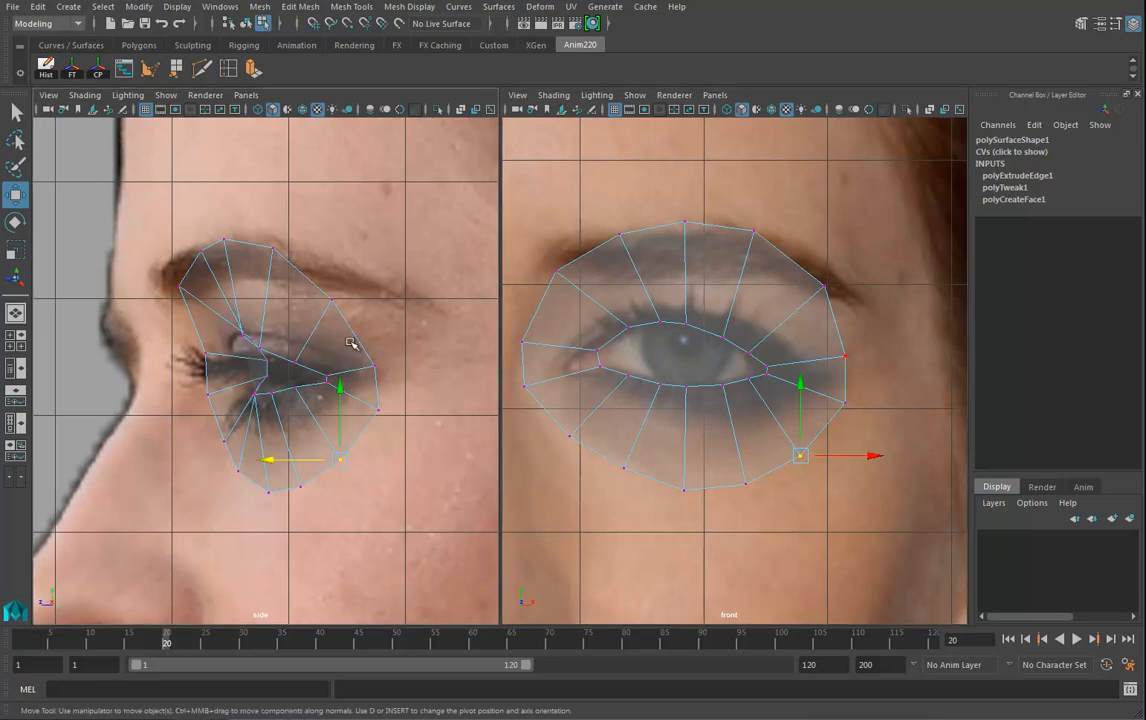
Step: Insert two edge loops around the ring, one close to the eye opening and one about midway to the outer border
key(space)
drag(358, 333, 322, 262)
alt+drag(333, 353, 491, 338)
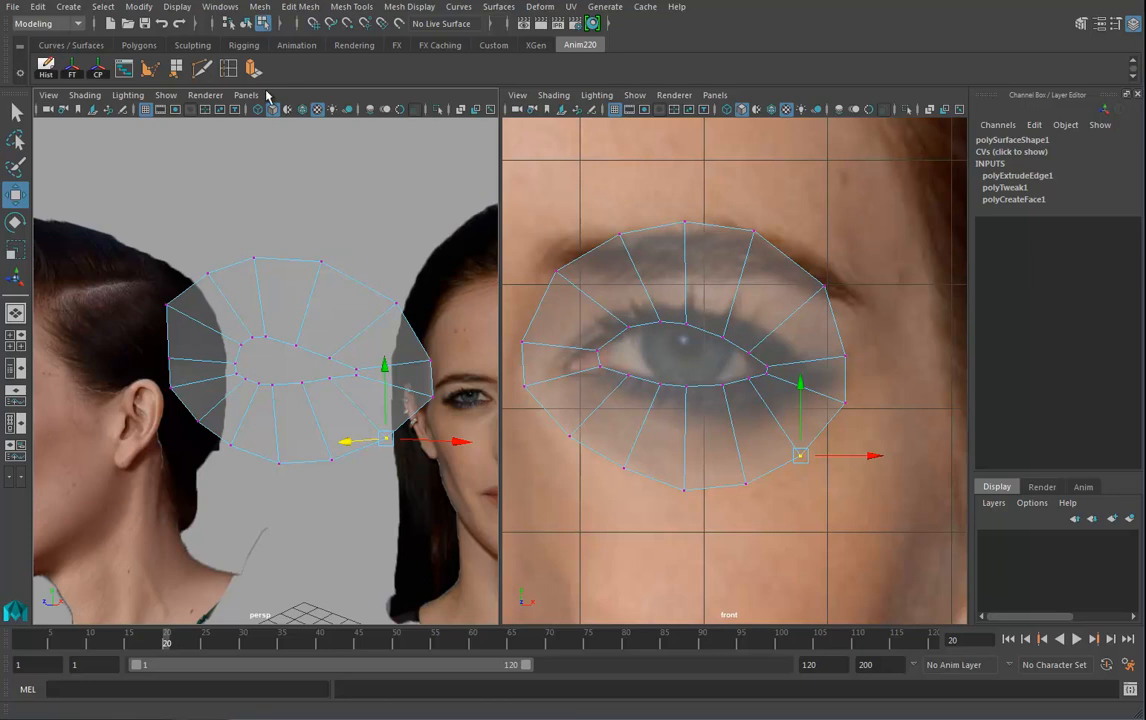
click(227, 69)
drag(621, 322, 617, 320)
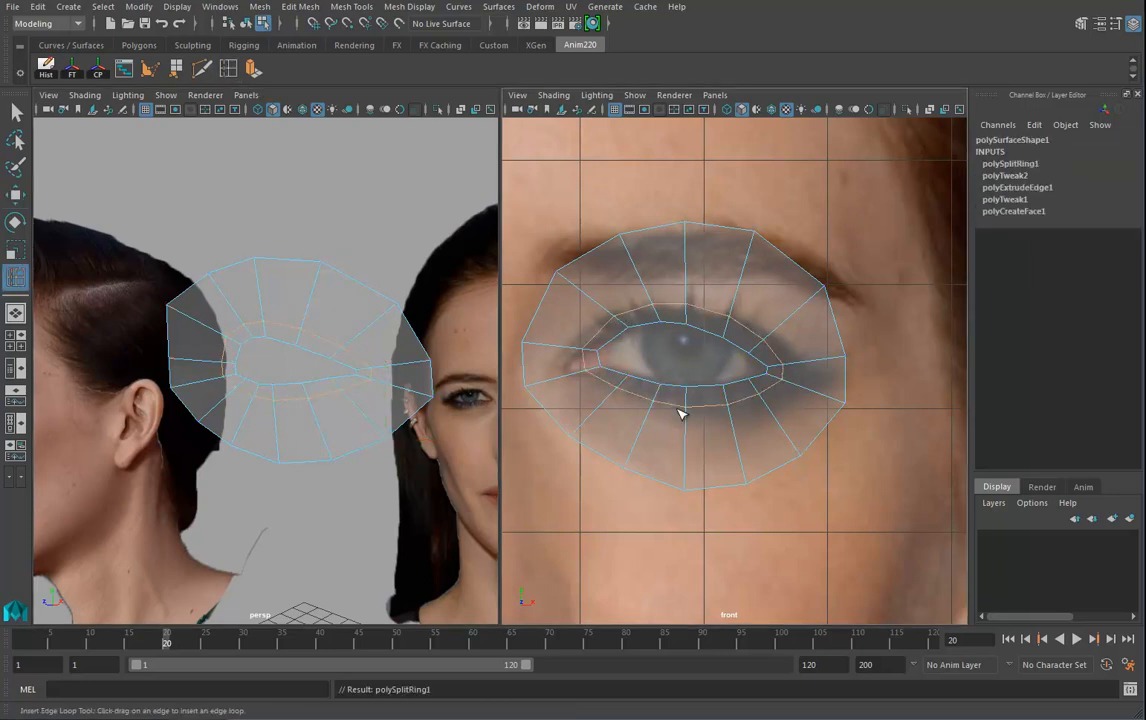
drag(640, 245, 640, 279)
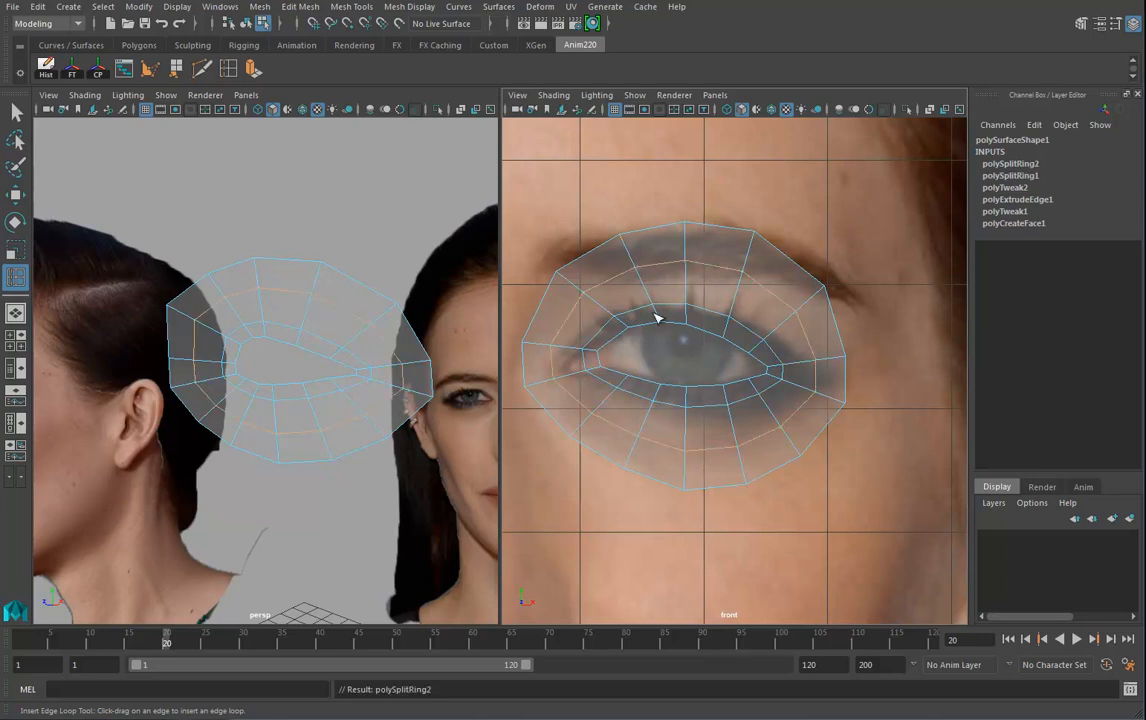
Step: Select the edge loop nearest the eye opening and adjust its depth along the Z axis
click(16, 195)
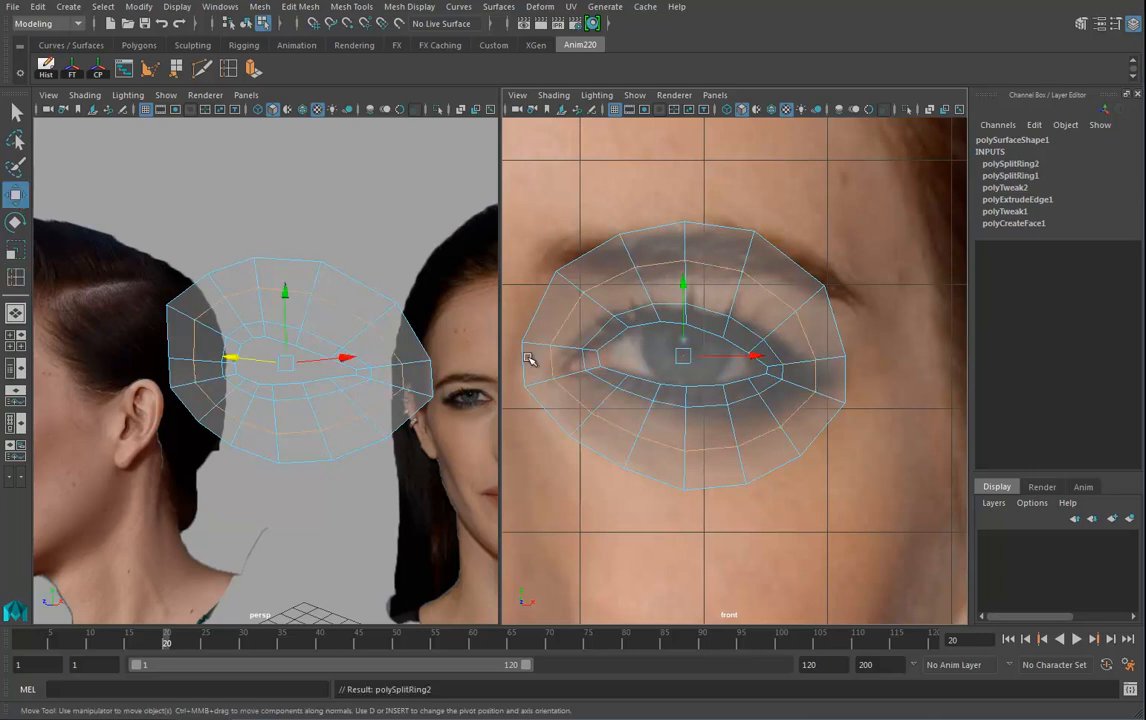
double_click(334, 393)
alt+drag(325, 389, 204, 370)
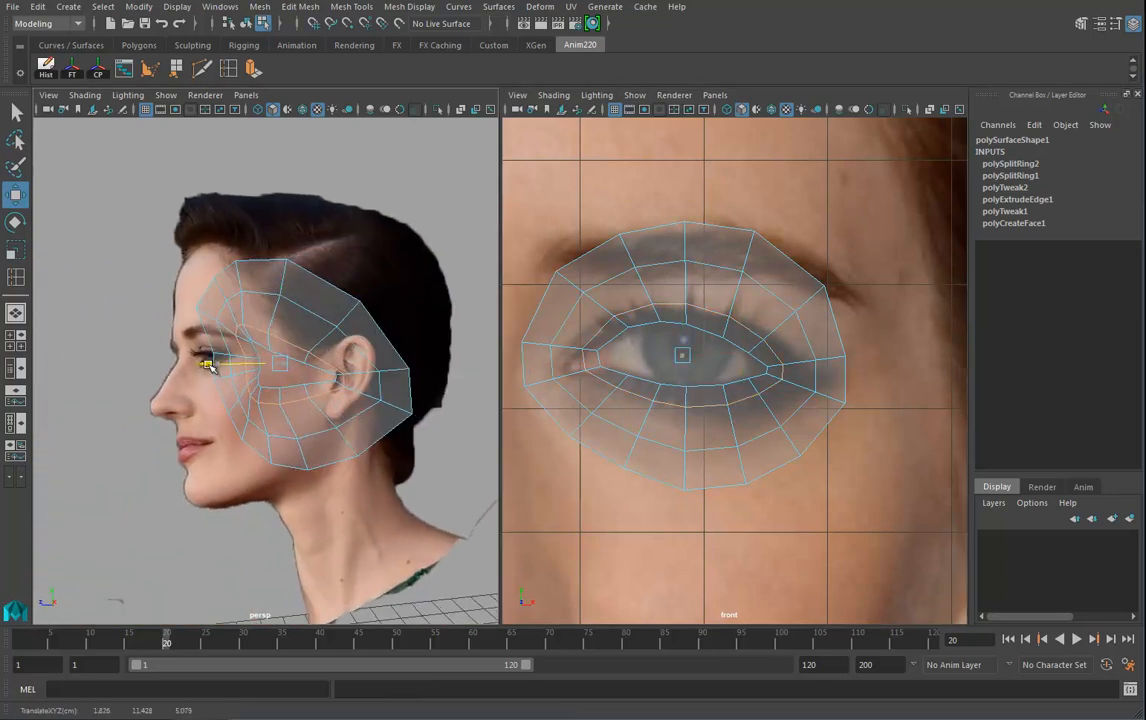
alt+drag(305, 310, 316, 310)
drag(210, 364, 219, 364)
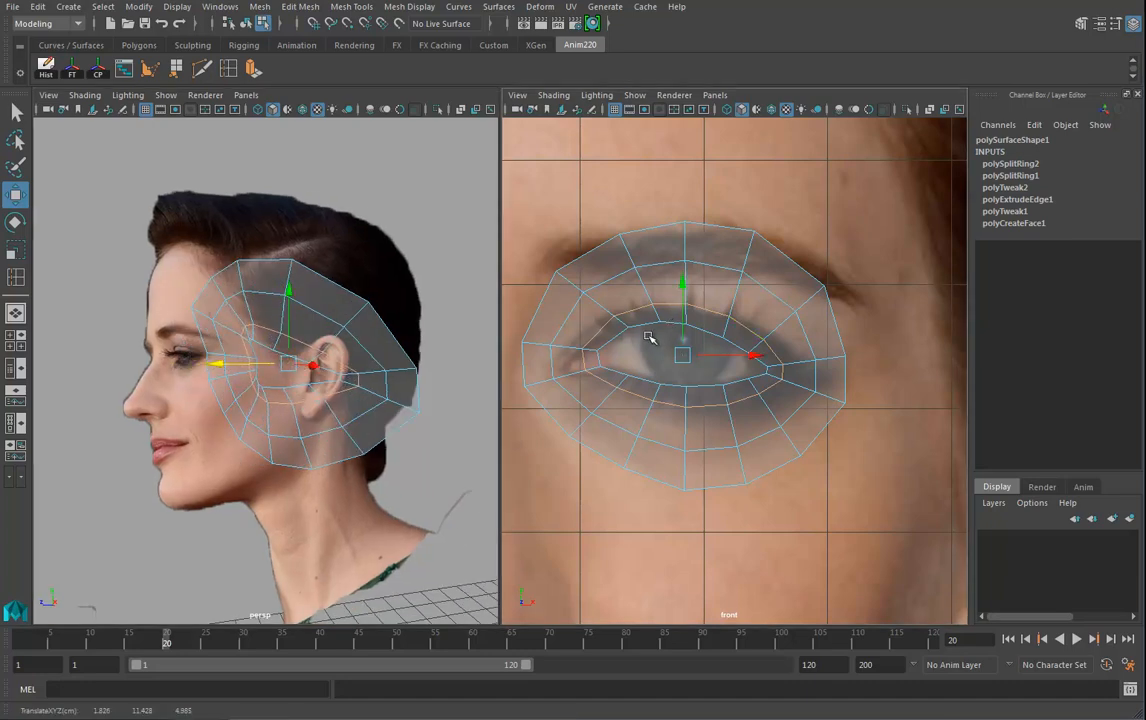
Step: Switch to vertex editing and fit the eyelid loop's vertices around the inner eye corner to the front reference
alt+right_drag(640, 333, 716, 340)
right_drag(581, 326, 509, 325)
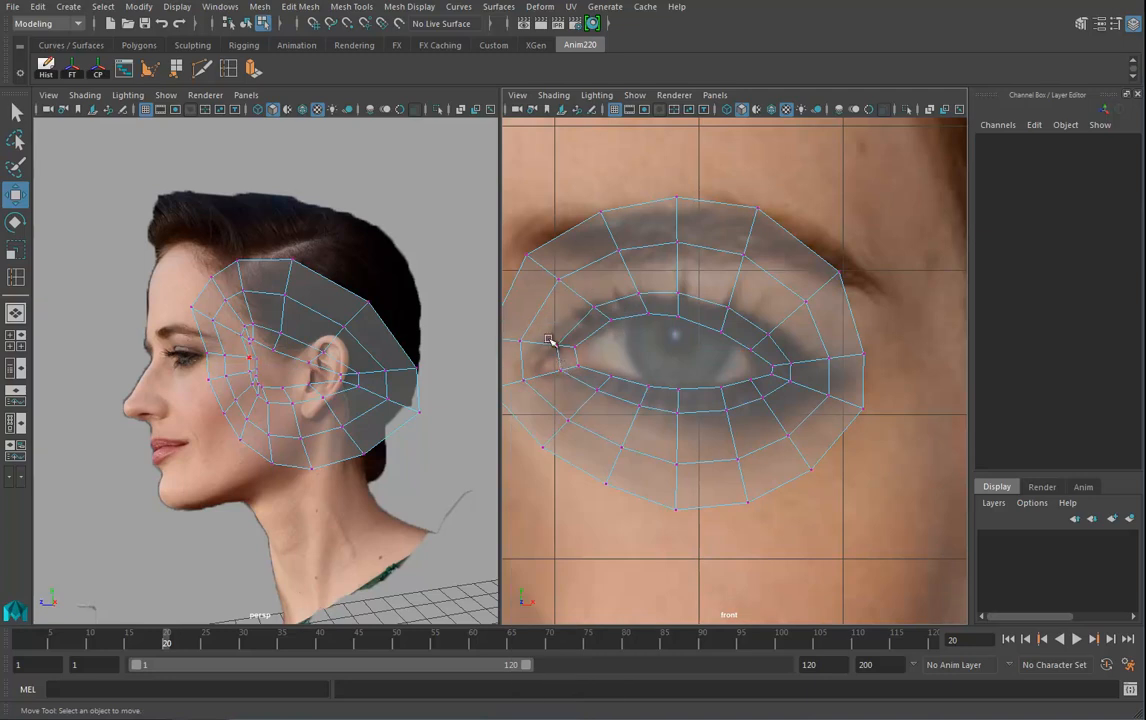
click(560, 359)
drag(560, 359, 558, 363)
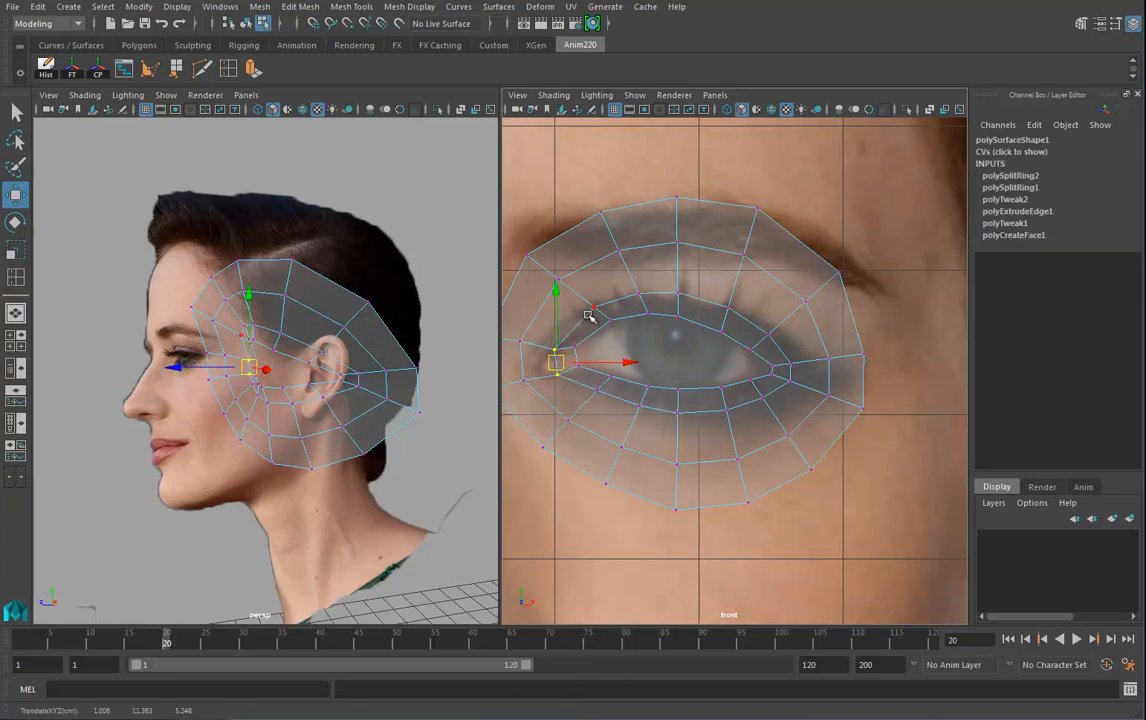
click(597, 309)
drag(597, 309, 595, 311)
click(548, 343)
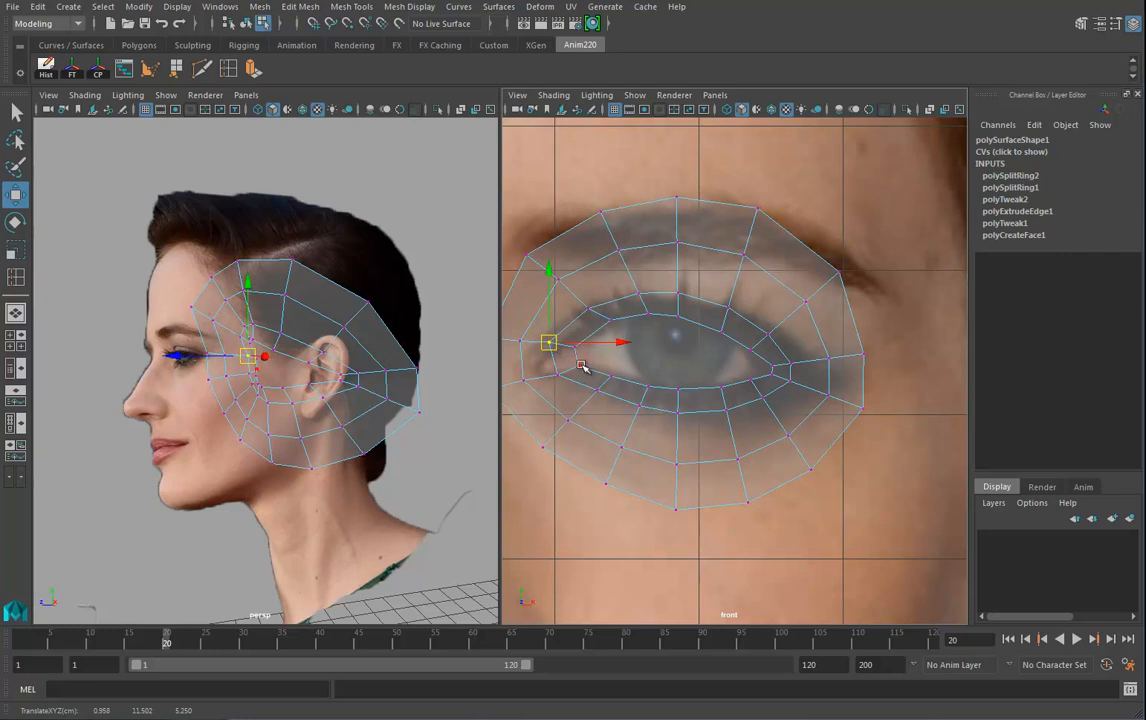
drag(553, 350, 580, 367)
Step: Lower the eyelid loop's upper vertices closer to the lid line and fit its vertices at the outer eye corner
drag(646, 407, 725, 306)
click(726, 308)
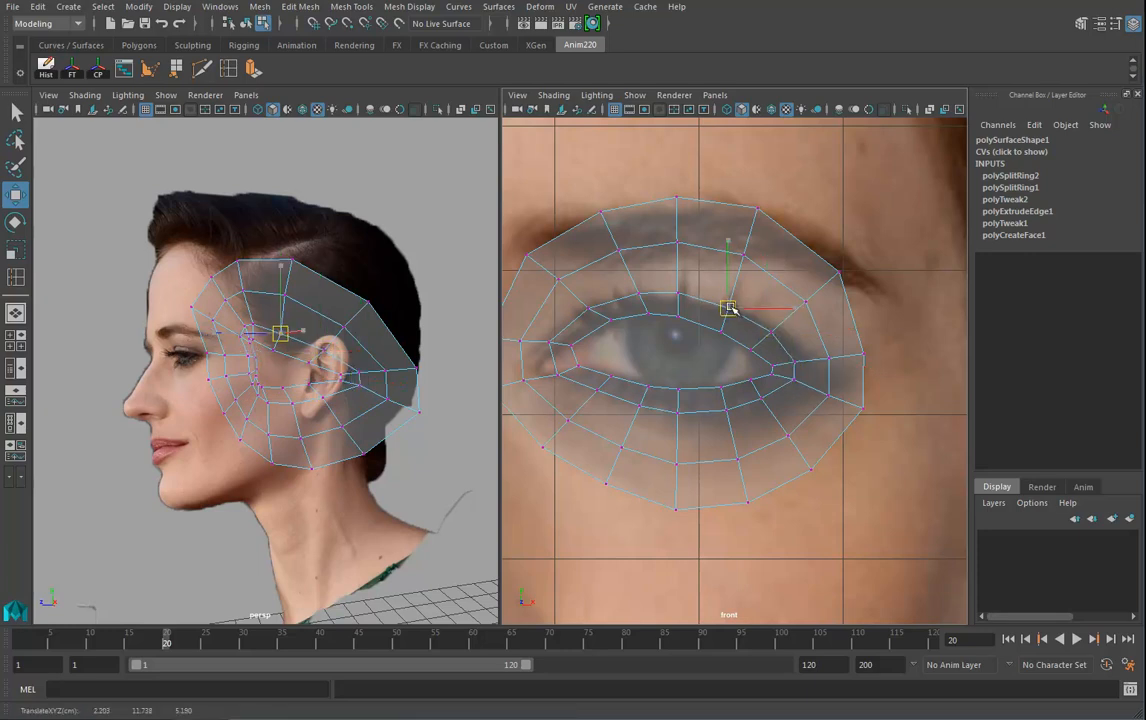
drag(668, 284, 704, 306)
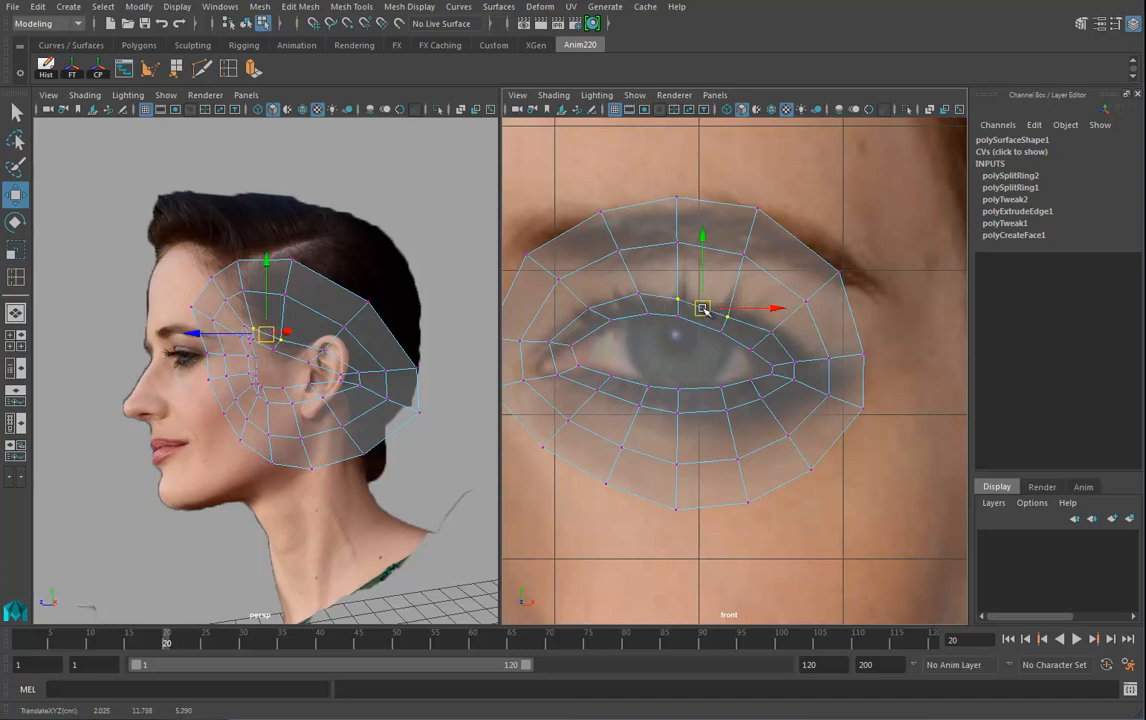
click(637, 298)
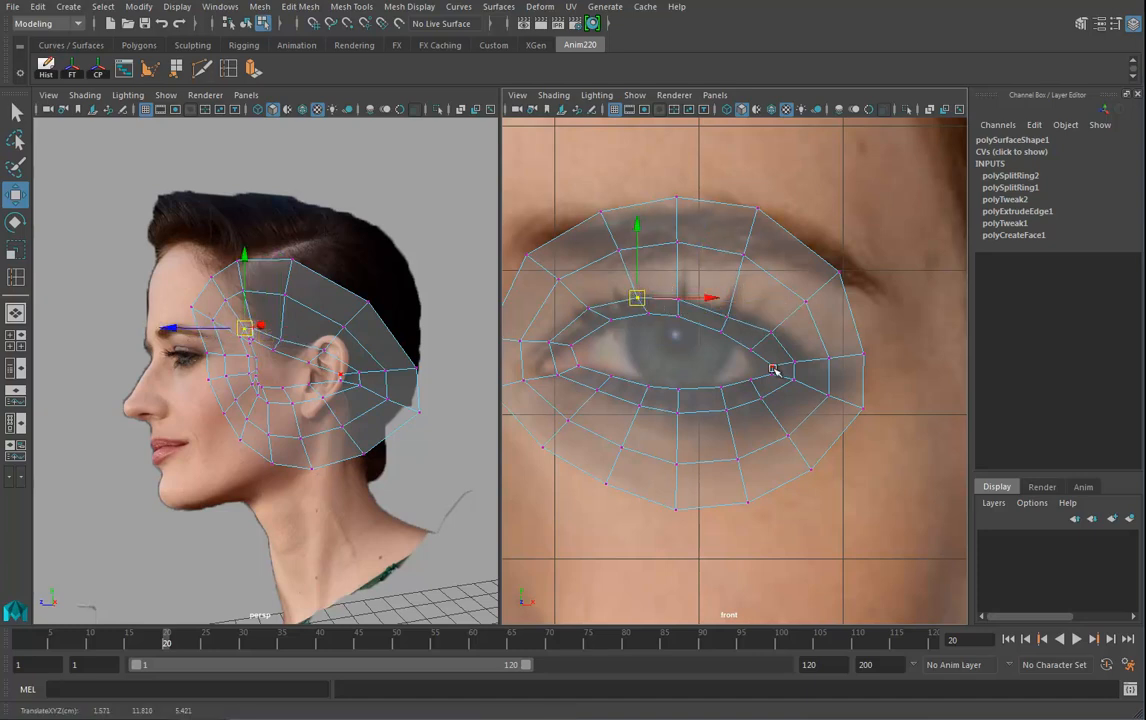
click(767, 333)
drag(788, 357, 805, 386)
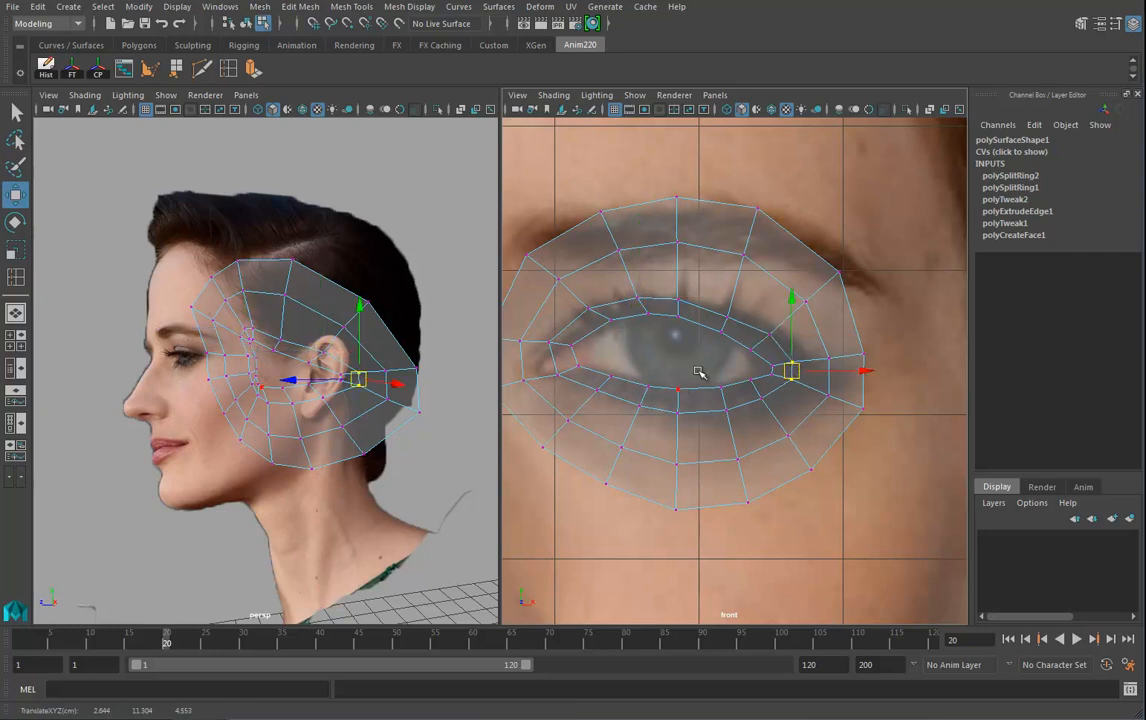
Step: Lower and reposition the middle loop's upper vertices between the eyelid and the eyebrow, using the side view
alt+middle_drag(686, 380, 715, 365)
alt+drag(330, 310, 412, 328)
key(space)
drag(201, 299, 188, 300)
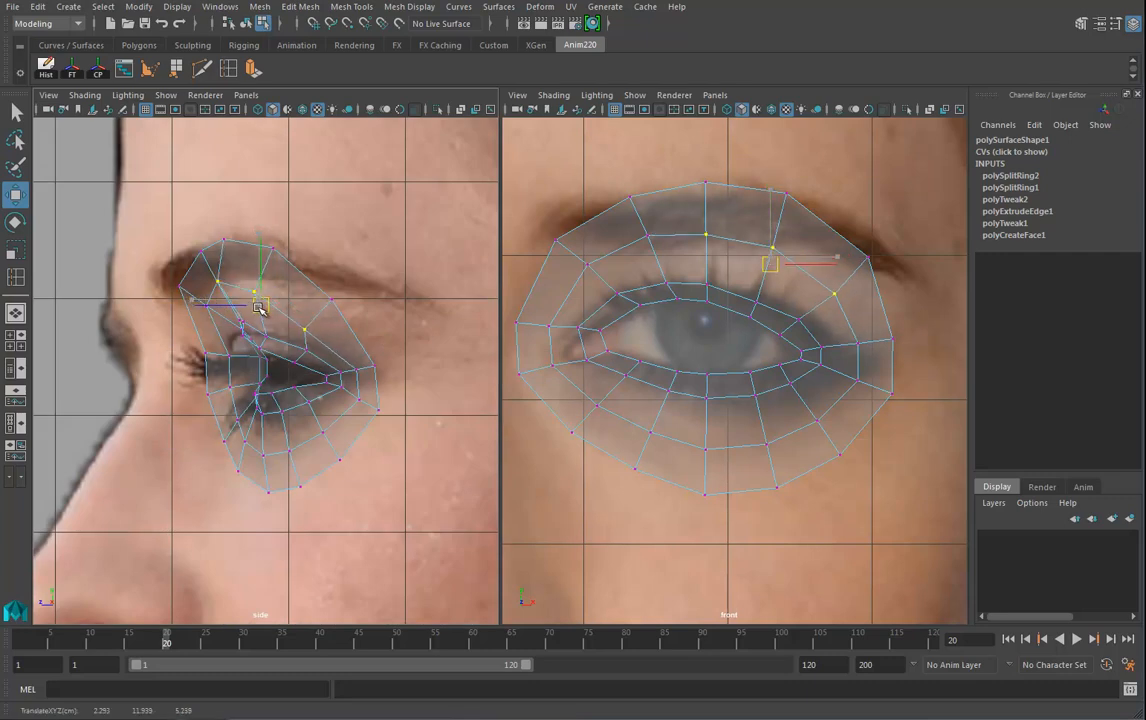
click(217, 282)
drag(217, 282, 218, 290)
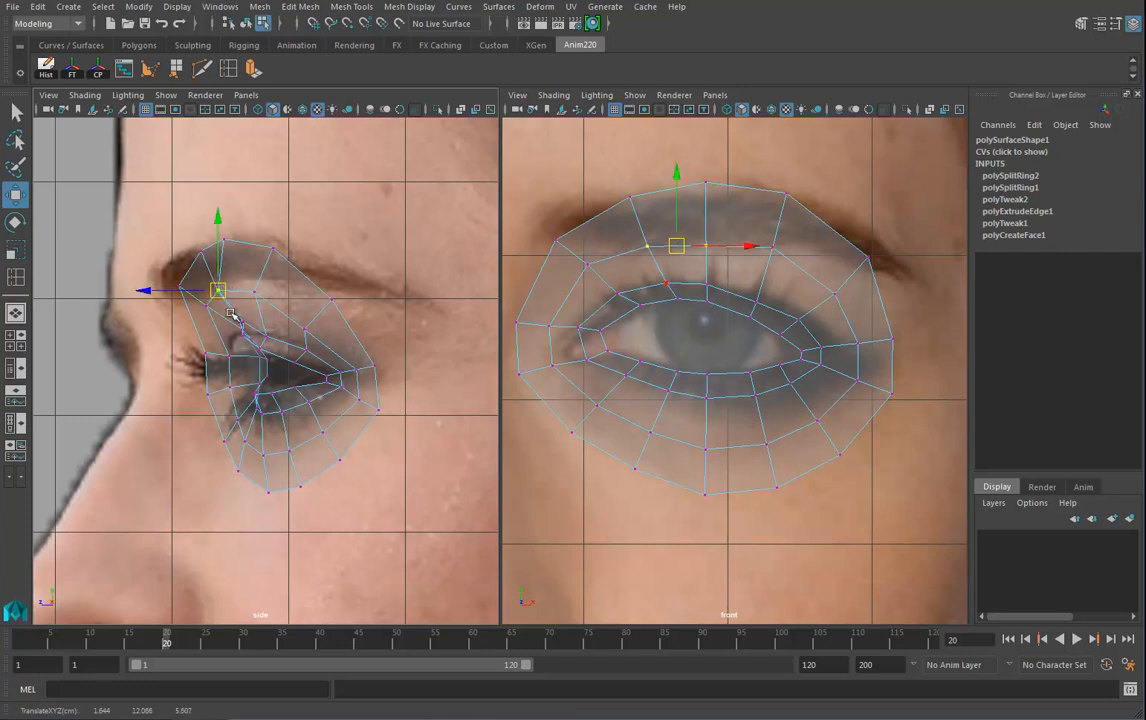
click(306, 332)
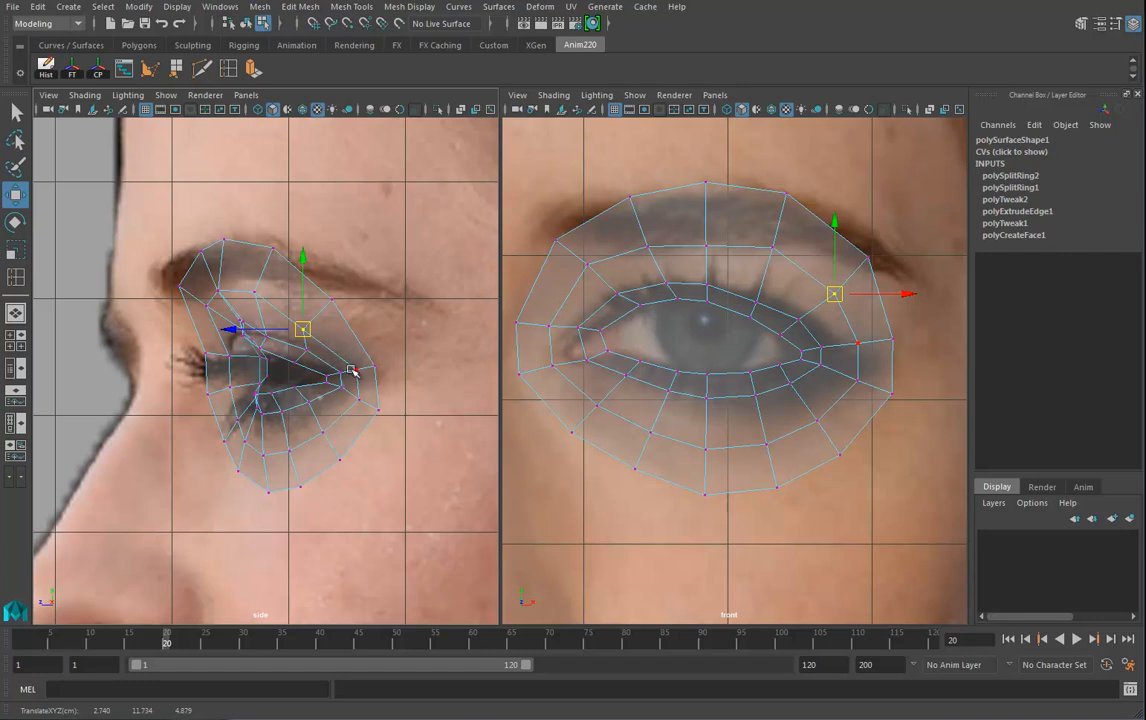
Step: Move the middle loop's lower and nose-side vertices backward in the side view to shape the hollow under the eye
mouse_move(256, 465)
mouse_down()
mouse_move(312, 442)
mouse_move(246, 453)
mouse_up()
click(323, 432)
drag(305, 433, 310, 432)
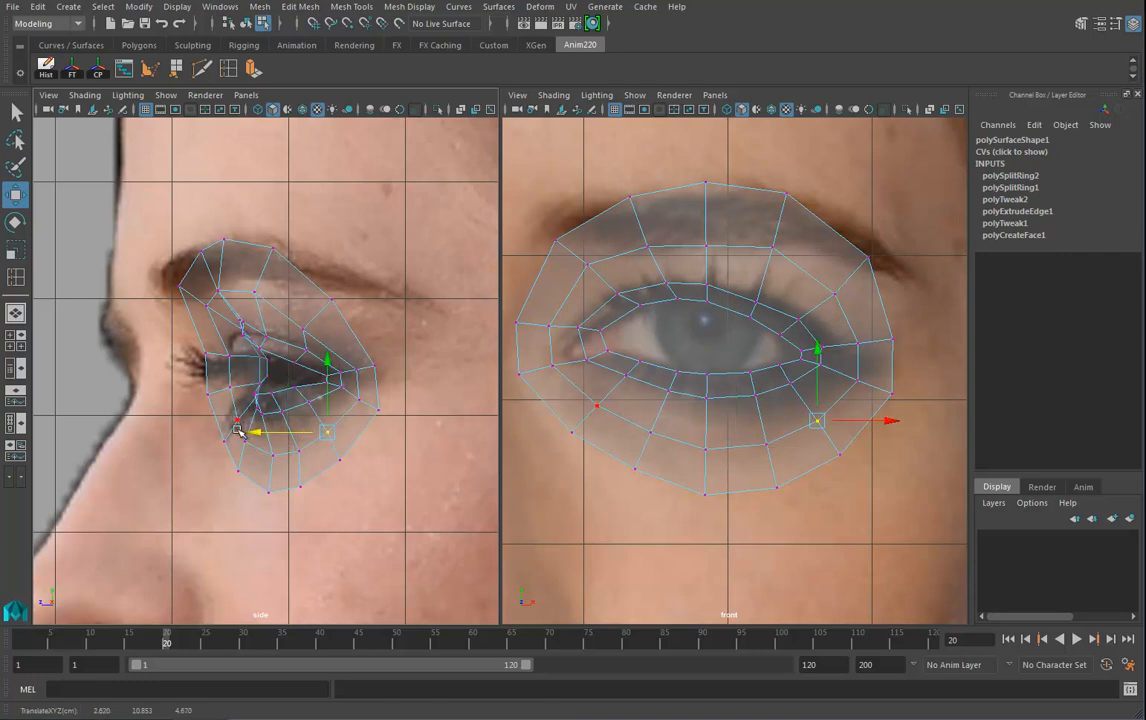
click(240, 440)
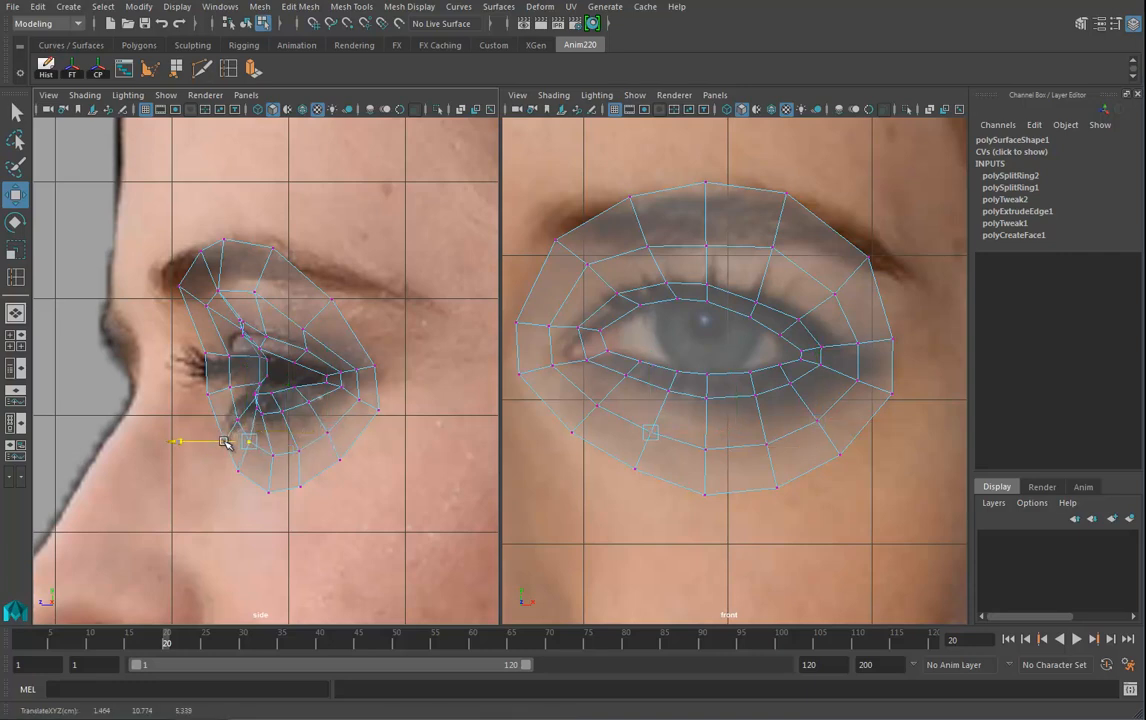
click(215, 423)
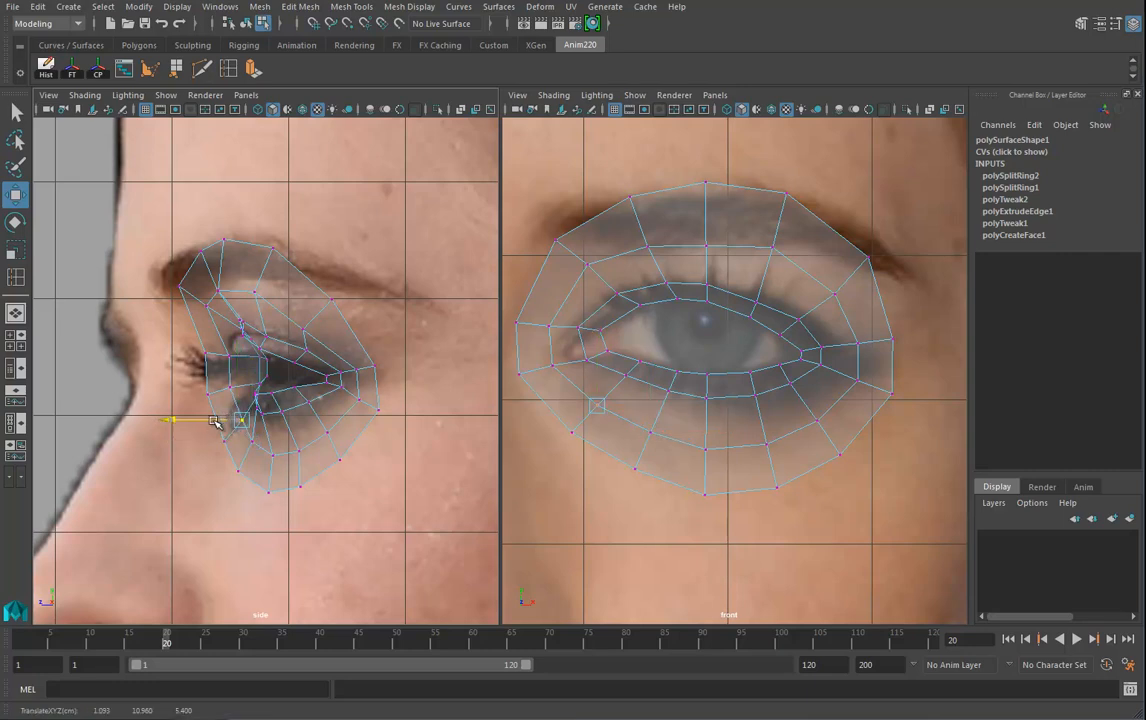
click(220, 393)
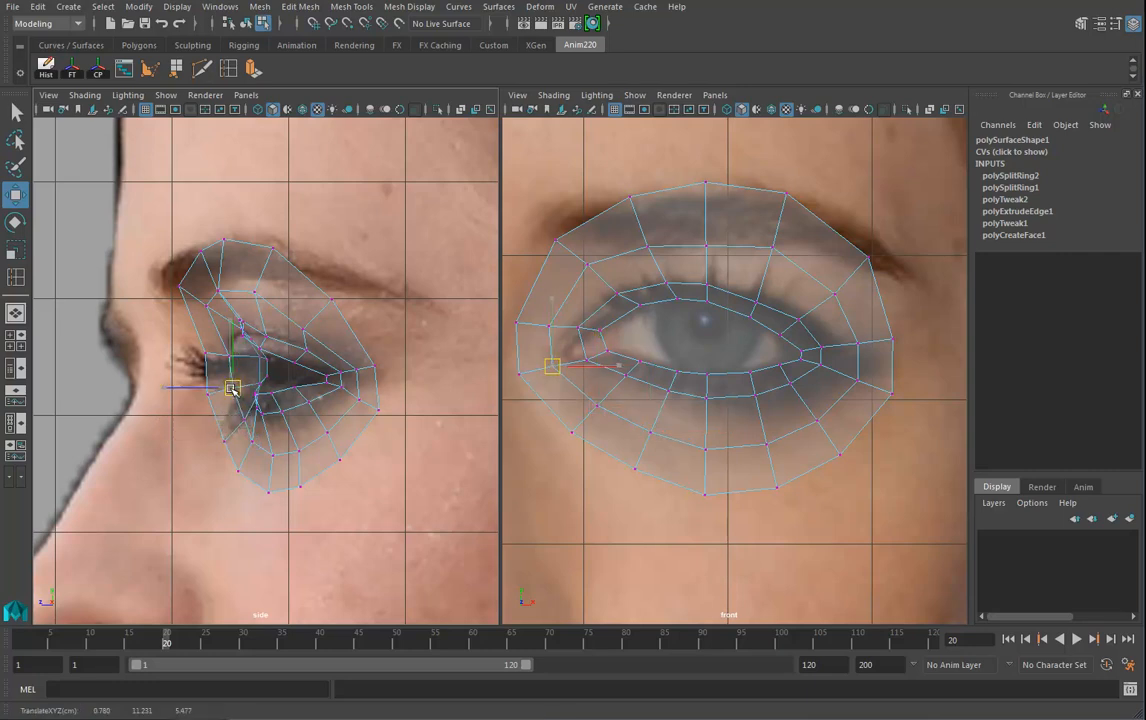
Step: Fine-tune the eyelid loop's upper vertices in the front view to space them evenly along the upper lid
click(663, 299)
click(616, 293)
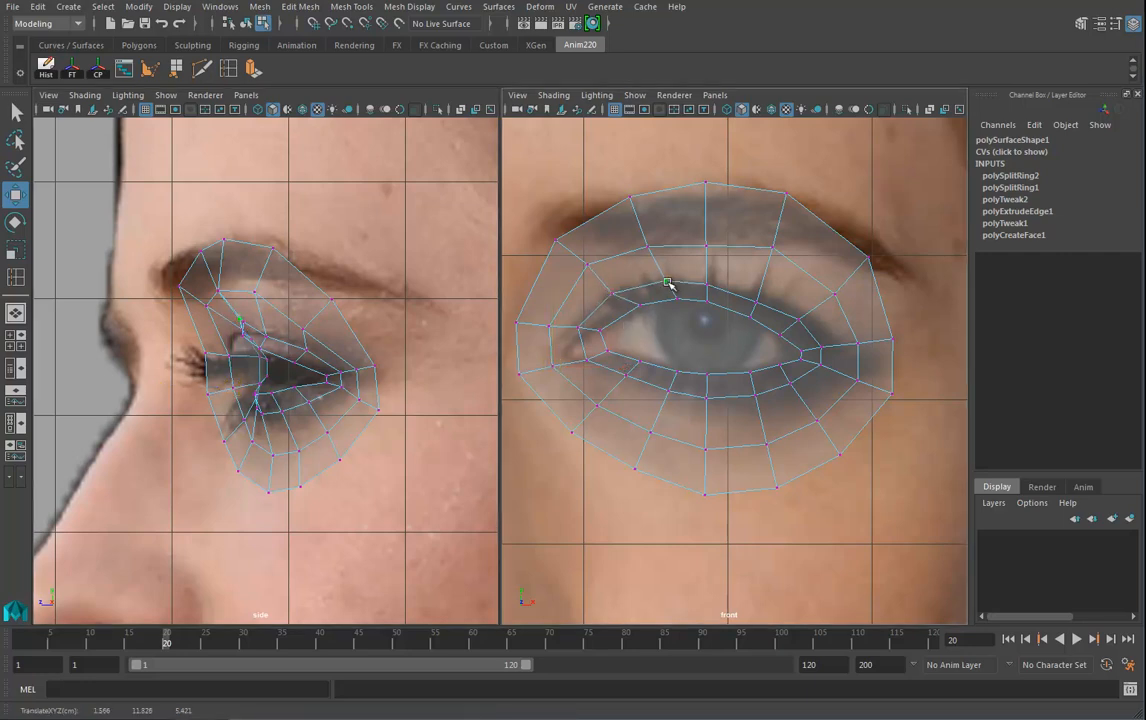
click(707, 286)
key(grave)
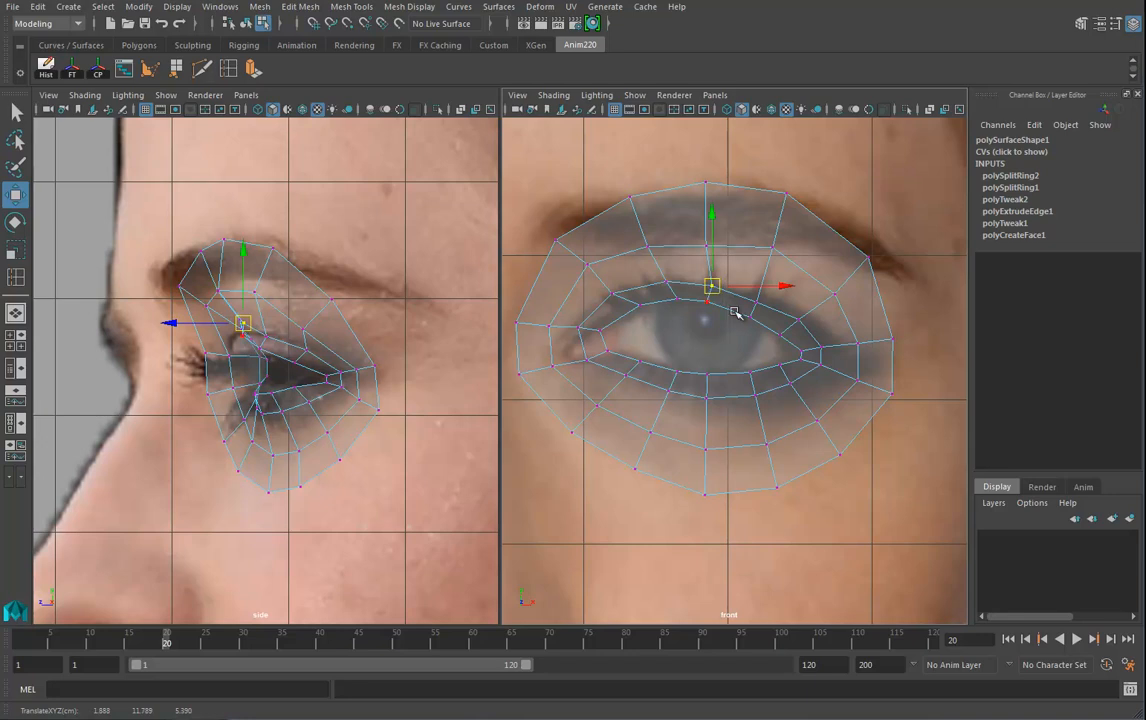
key(grave)
click(758, 303)
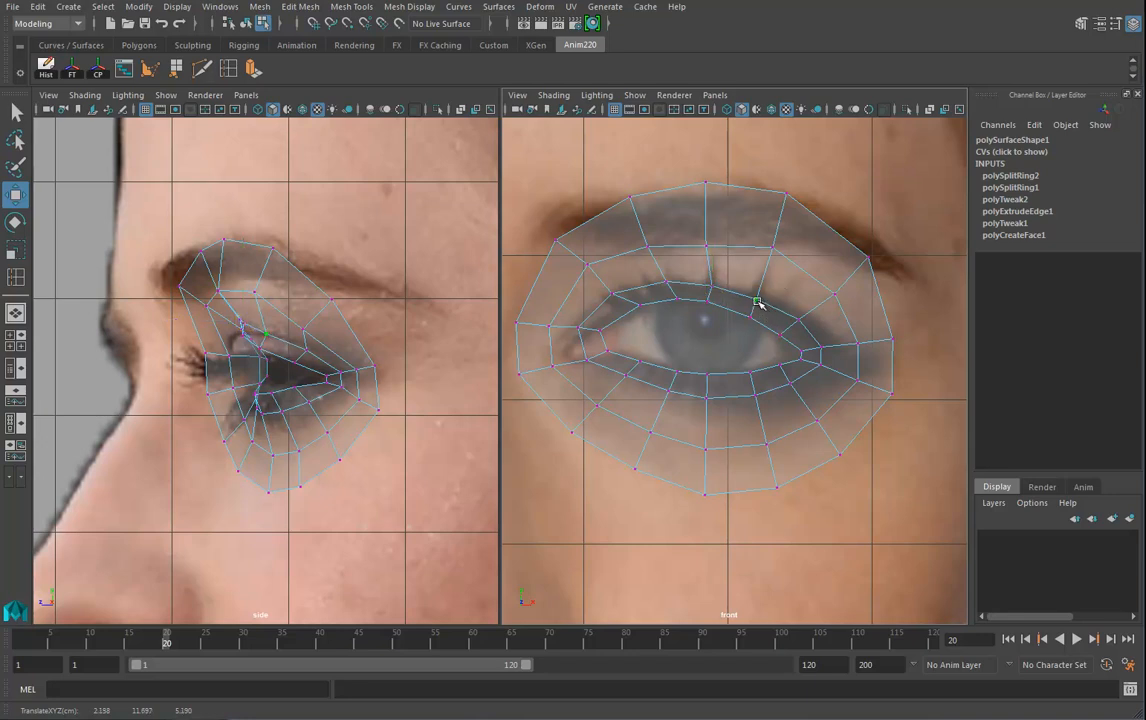
click(799, 321)
Step: Reposition the upper vertices of the middle and eyelid loops beside the inner eye corner in the front view
drag(548, 328, 548, 338)
click(549, 331)
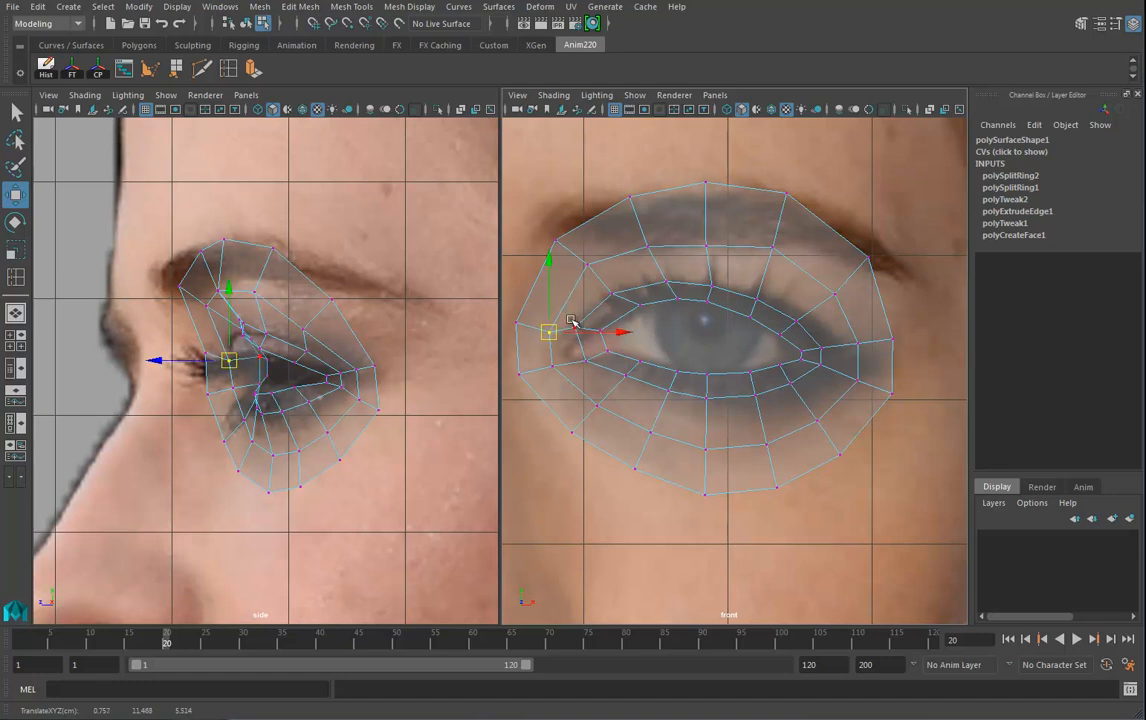
click(575, 328)
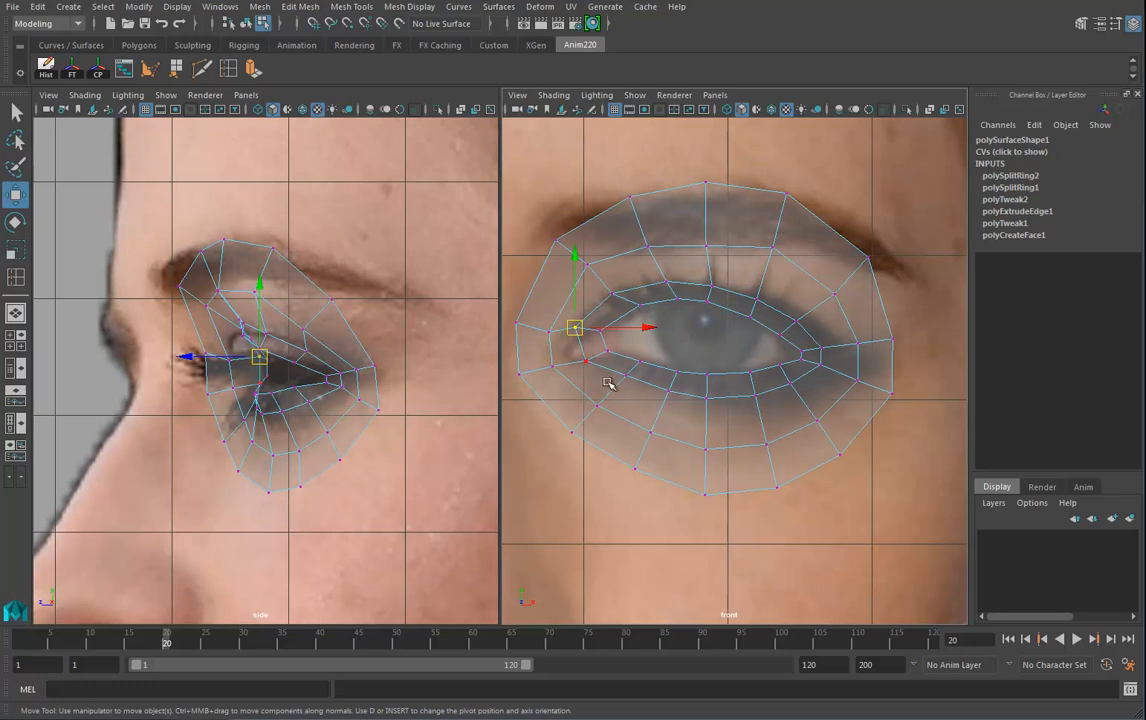
Step: Fine-tune the positions of the eyelid and middle loop vertices above the eye and near its inner corner, using the side view
key(grave)
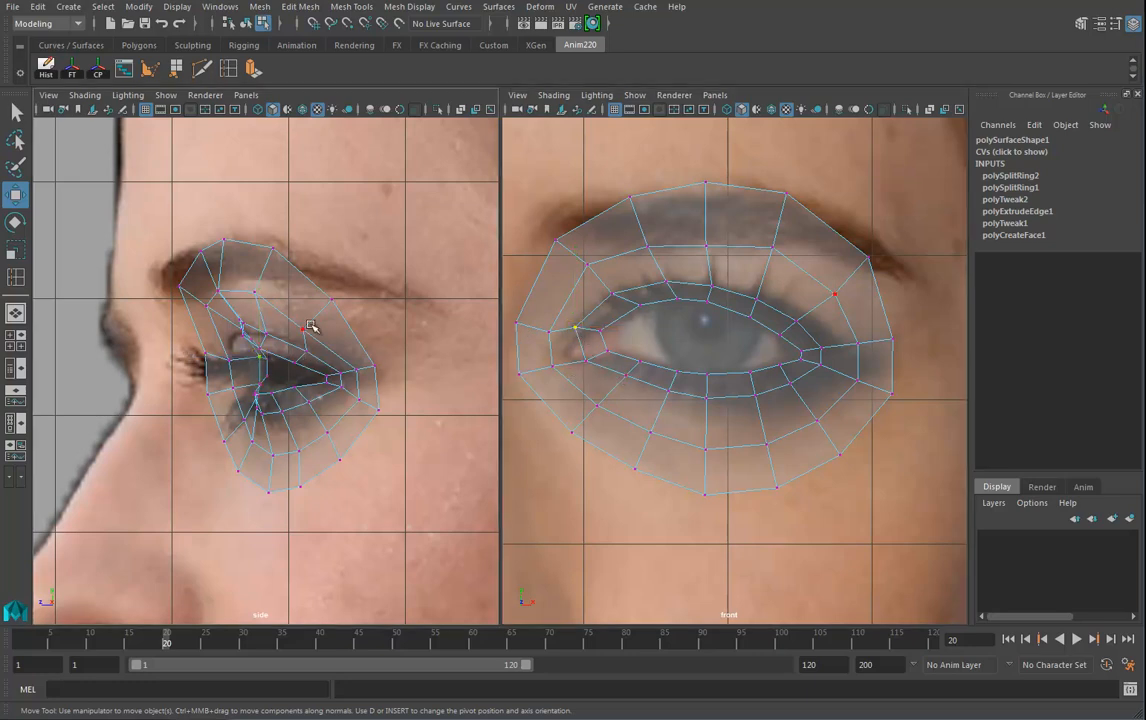
drag(258, 355, 255, 354)
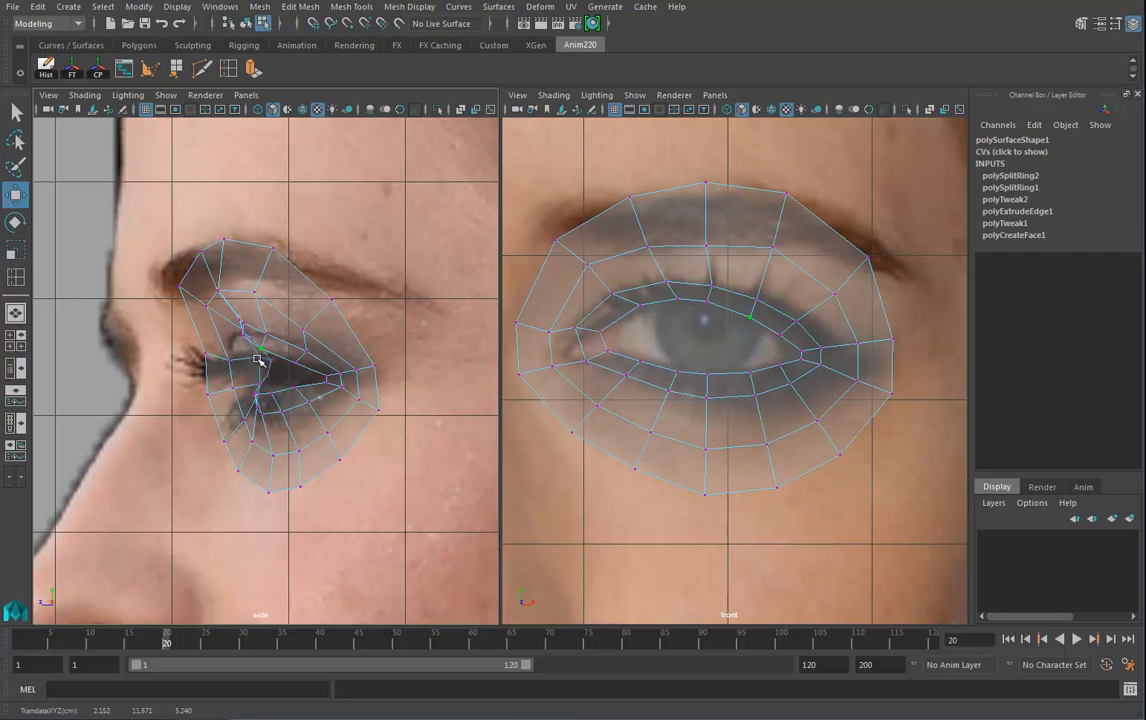
drag(230, 361, 229, 357)
click(204, 321)
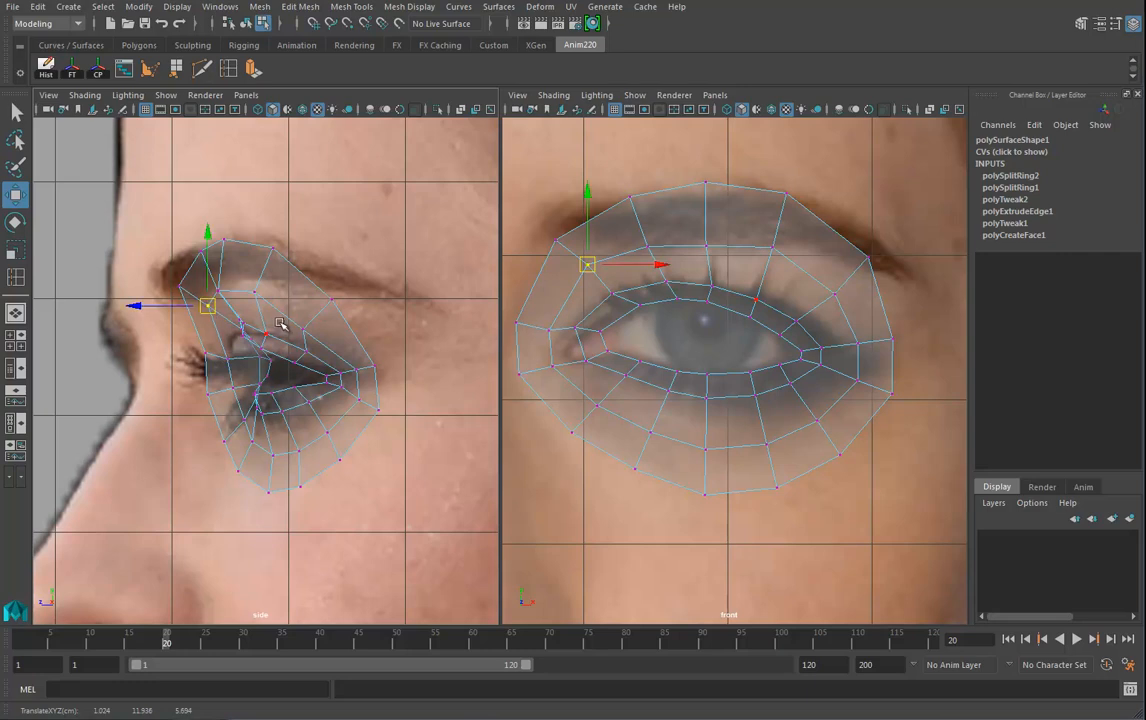
click(220, 290)
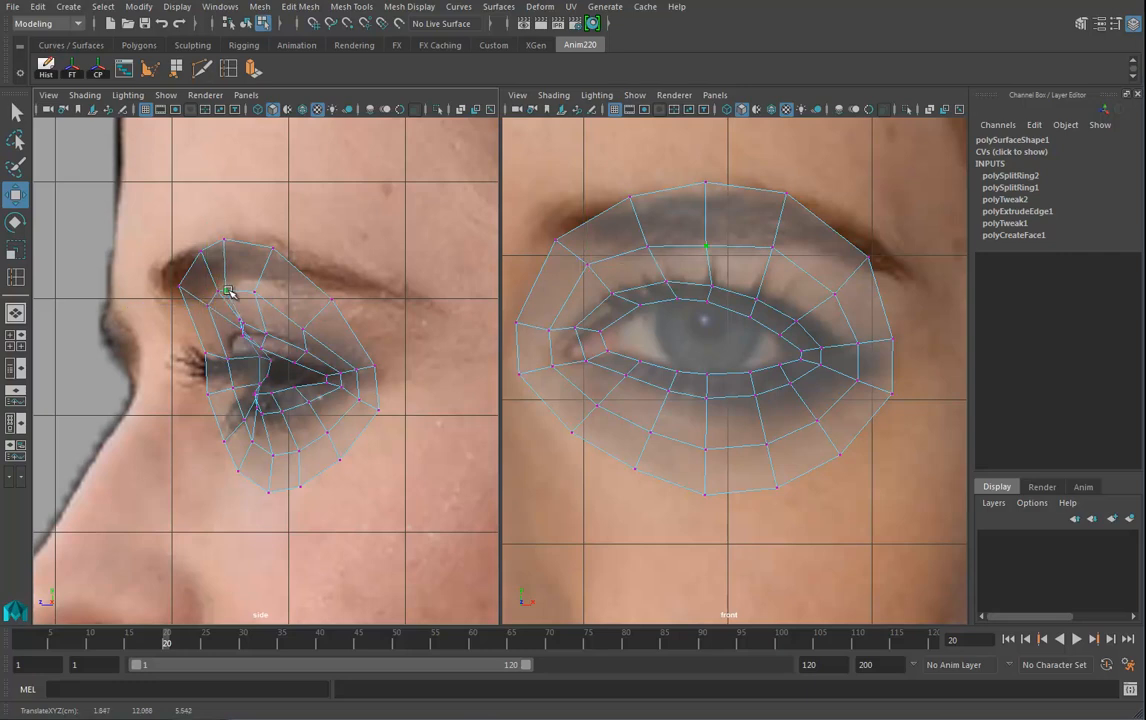
click(256, 345)
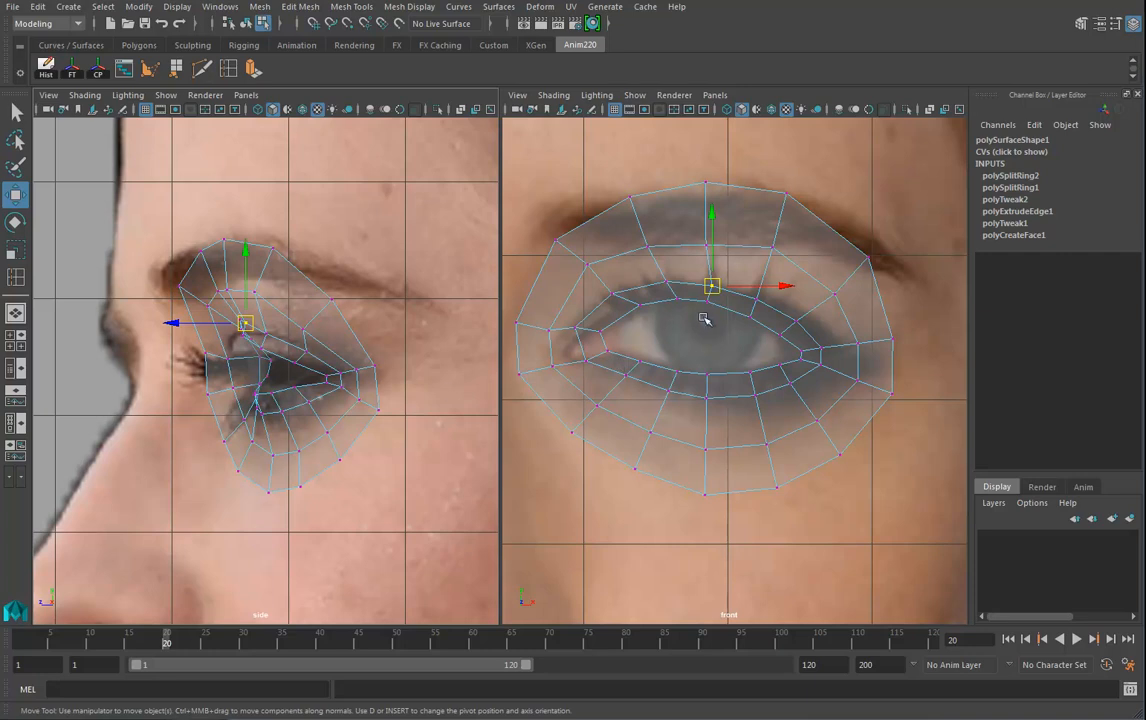
Step: Insert an edge loop between the eye opening's border and the eyelid loop, working in the perspective view
key(space)
drag(366, 346, 364, 305)
alt+drag(334, 356, 353, 344)
click(228, 68)
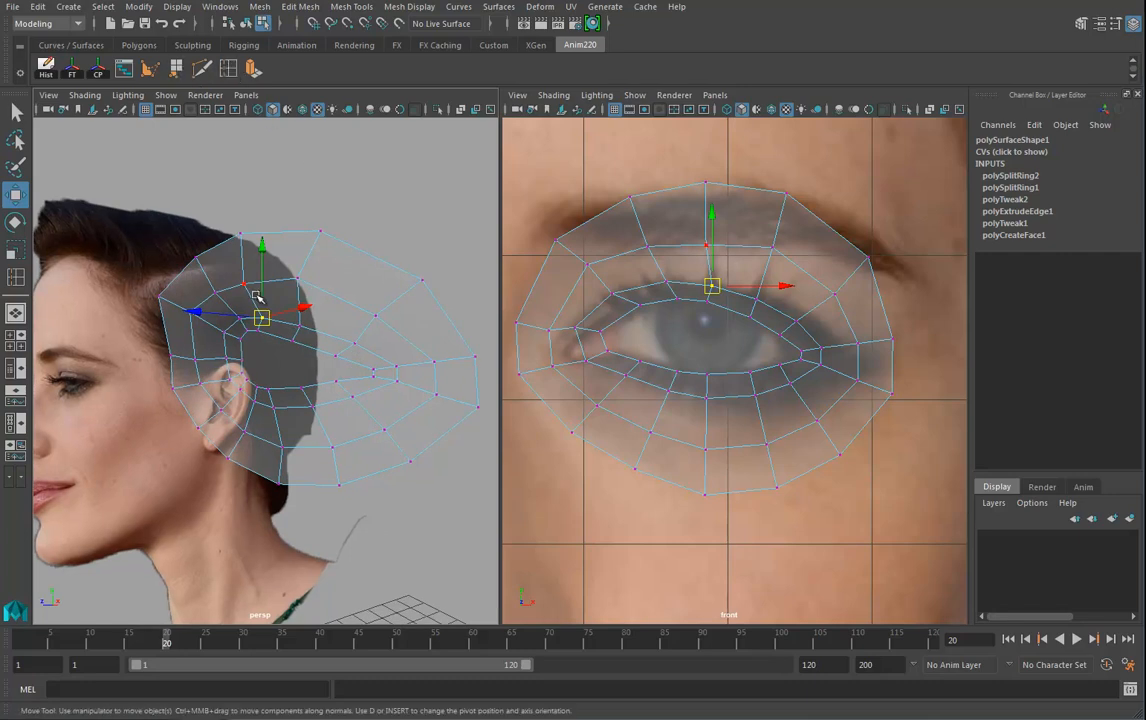
click(298, 341)
alt+drag(404, 407, 410, 370)
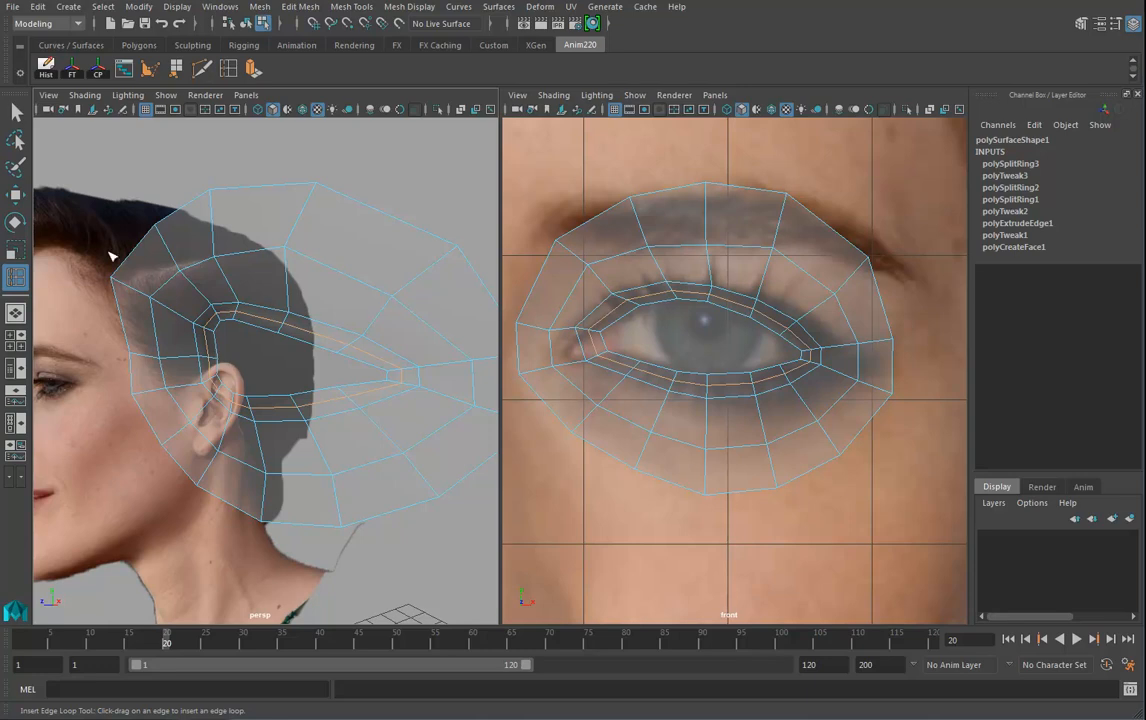
Step: Exclude the new loop's corner edges from the selection, set the timeline to frame 1, and shift the remaining lid edges in depth
click(15, 194)
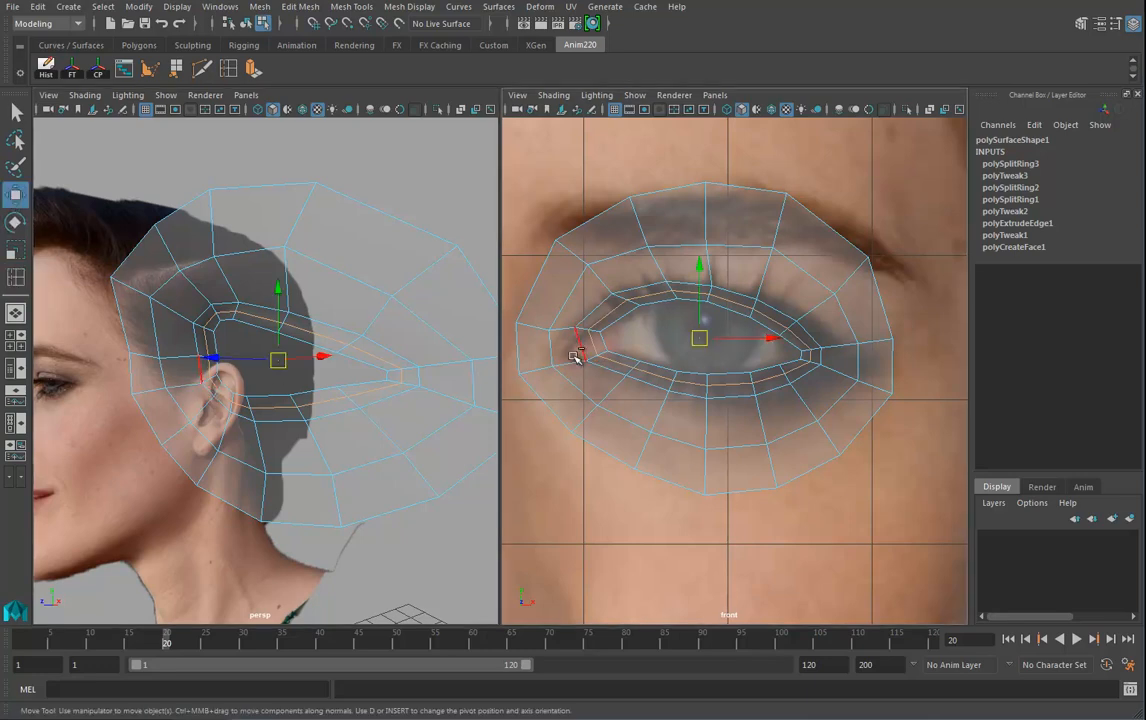
ctrl+drag(576, 361, 623, 322)
ctrl+drag(832, 338, 790, 372)
alt+drag(415, 335, 330, 345)
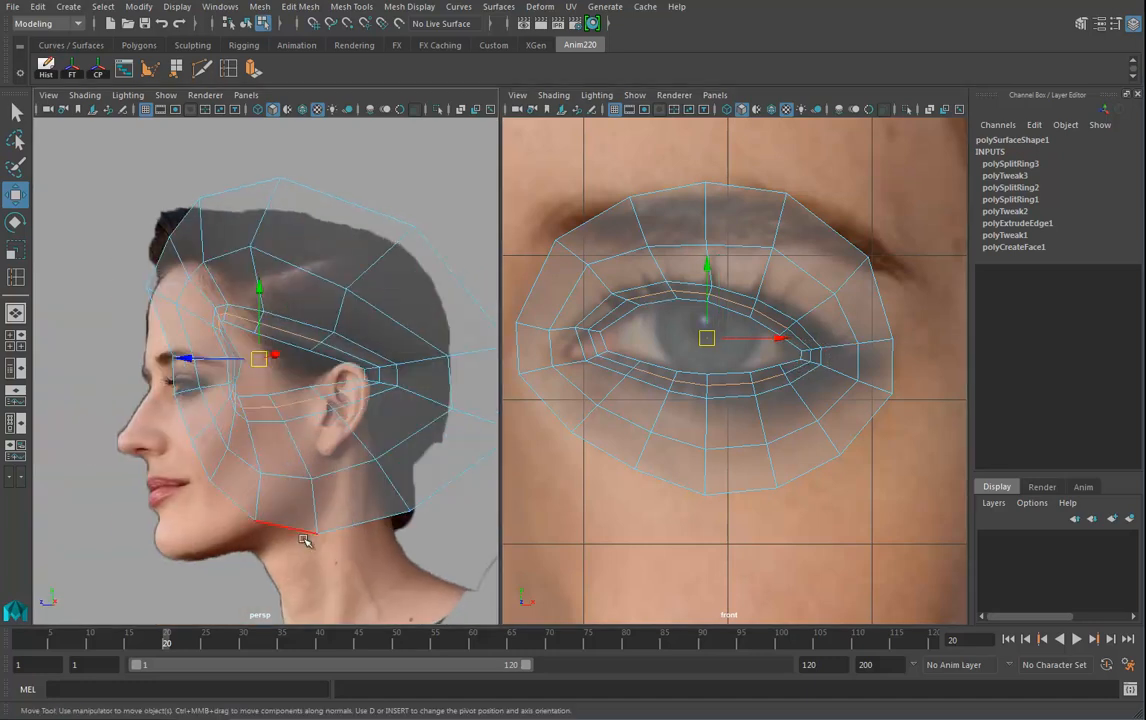
drag(164, 645, 19, 643)
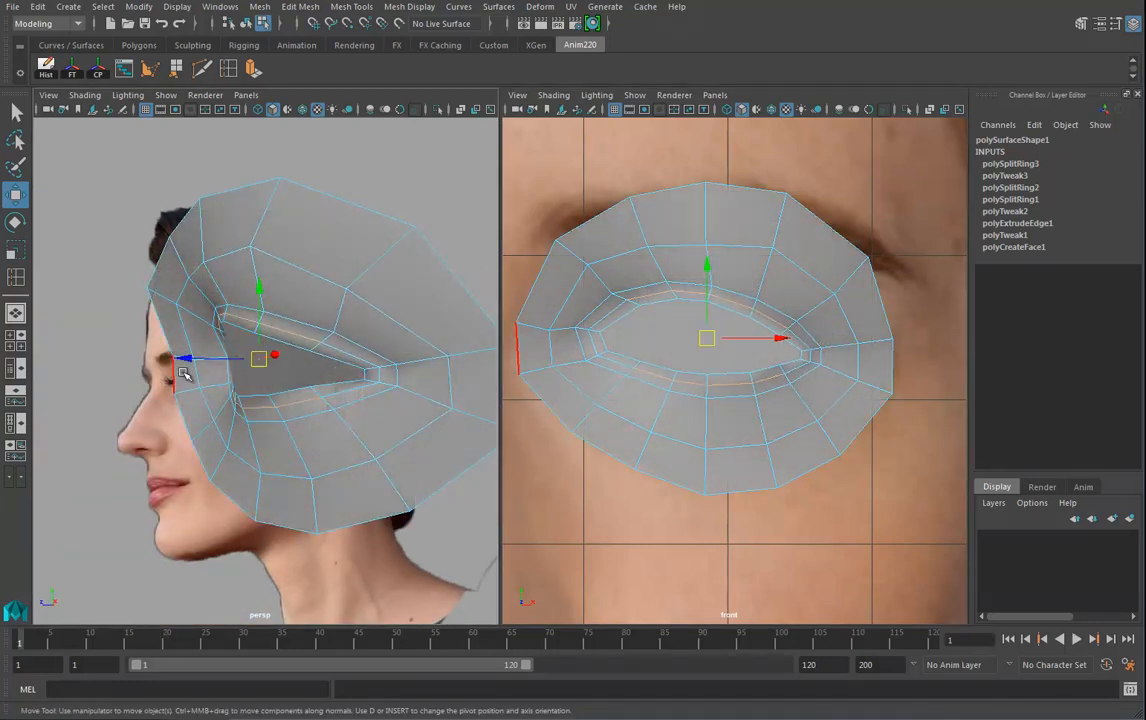
alt+drag(174, 357, 395, 362)
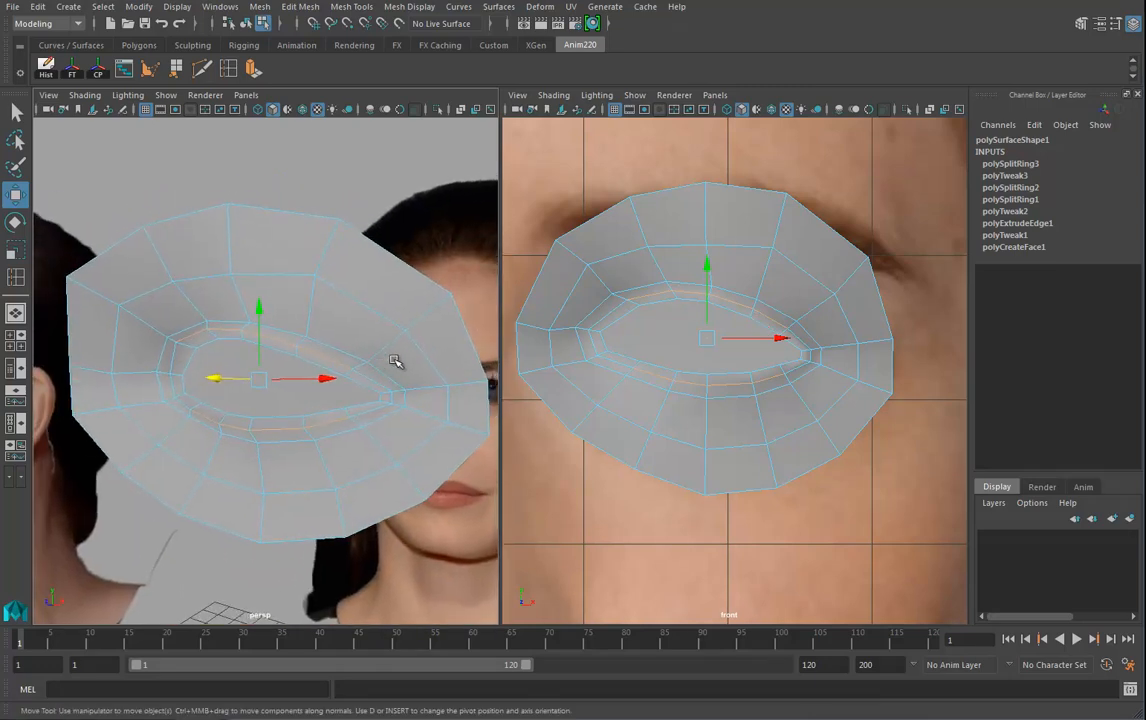
Step: Insert an edge loop between the eyelid loop and the middle loop, and move its upper edges to form the upper lid crease
click(230, 69)
click(312, 314)
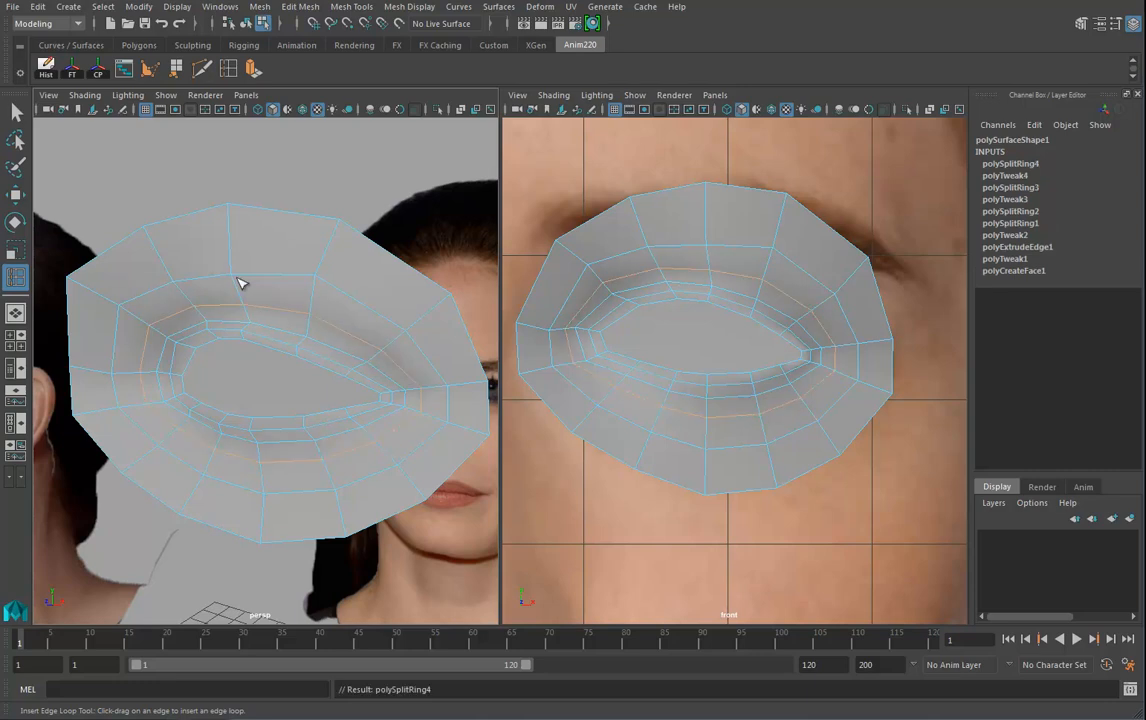
click(14, 196)
alt+drag(305, 302, 263, 301)
click(286, 306)
shift+click(340, 323)
alt+drag(348, 315, 258, 329)
mouse_move(253, 326)
mouse_down()
mouse_move(236, 339)
mouse_move(382, 312)
mouse_move(311, 349)
mouse_move(261, 341)
mouse_up()
Step: Turn on smooth mesh preview and raise the crease loop's edges beneath the lower eyelid in the front view
key(3)
mouse_move(342, 343)
alt+mouse_down()
mouse_move(297, 315)
mouse_move(259, 334)
mouse_move(220, 319)
mouse_move(350, 308)
mouse_move(342, 330)
alt+mouse_up()
click(296, 314)
alt+middle_drag(342, 330, 344, 349)
alt+drag(343, 349, 345, 395)
click(280, 418)
drag(733, 421, 724, 409)
click(669, 411)
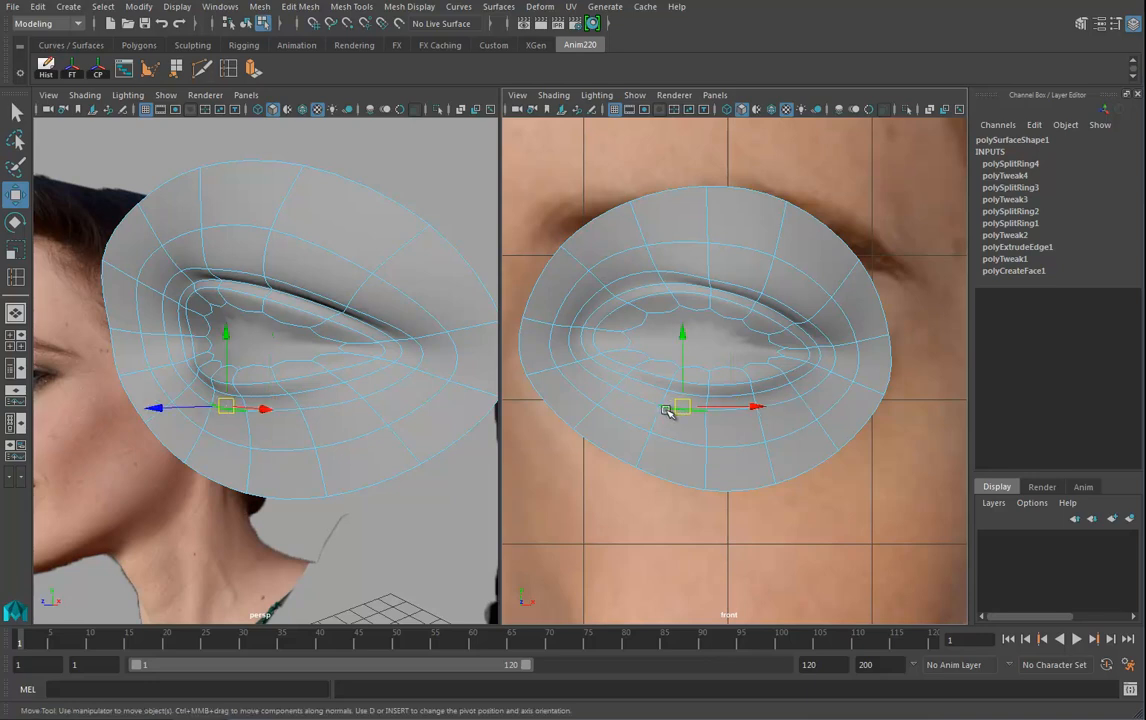
click(644, 404)
drag(642, 400, 646, 388)
Step: Adjust the depth of the crease edge beneath the lower eyelid from a side angle
alt+drag(345, 385, 258, 386)
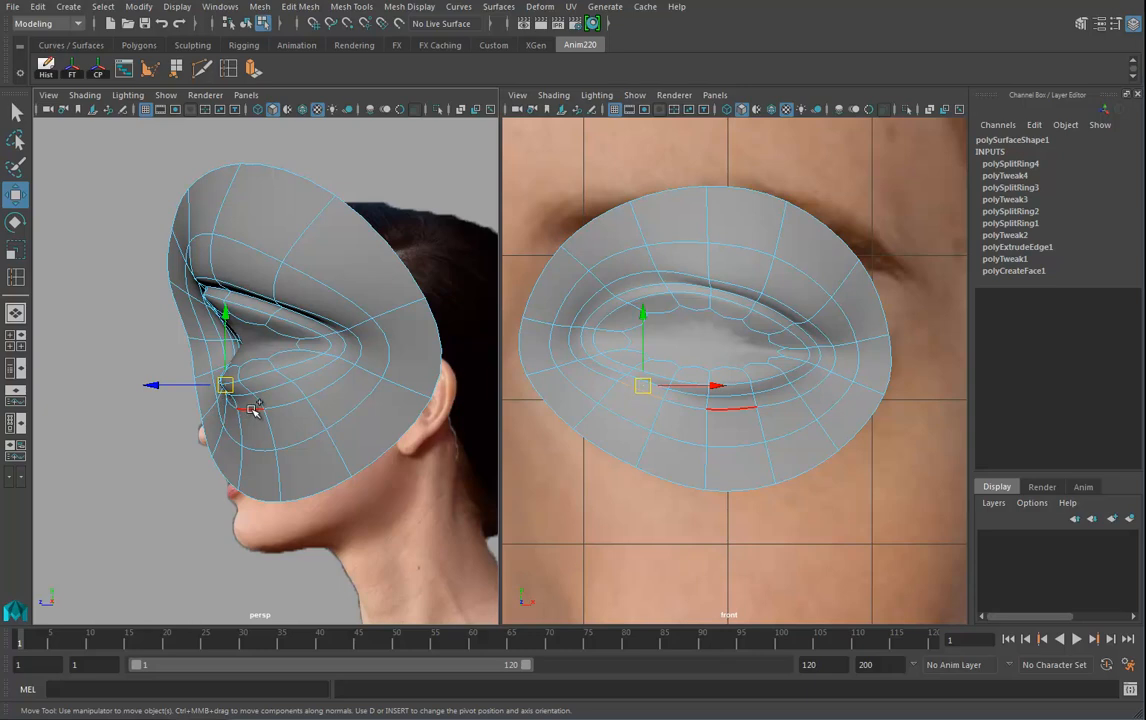
click(250, 408)
drag(175, 391, 286, 361)
Step: Select the face filling the eye opening, extrude it, and push it slightly back into the head
right_drag(286, 361, 277, 376)
click(256, 341)
alt+drag(355, 392, 284, 365)
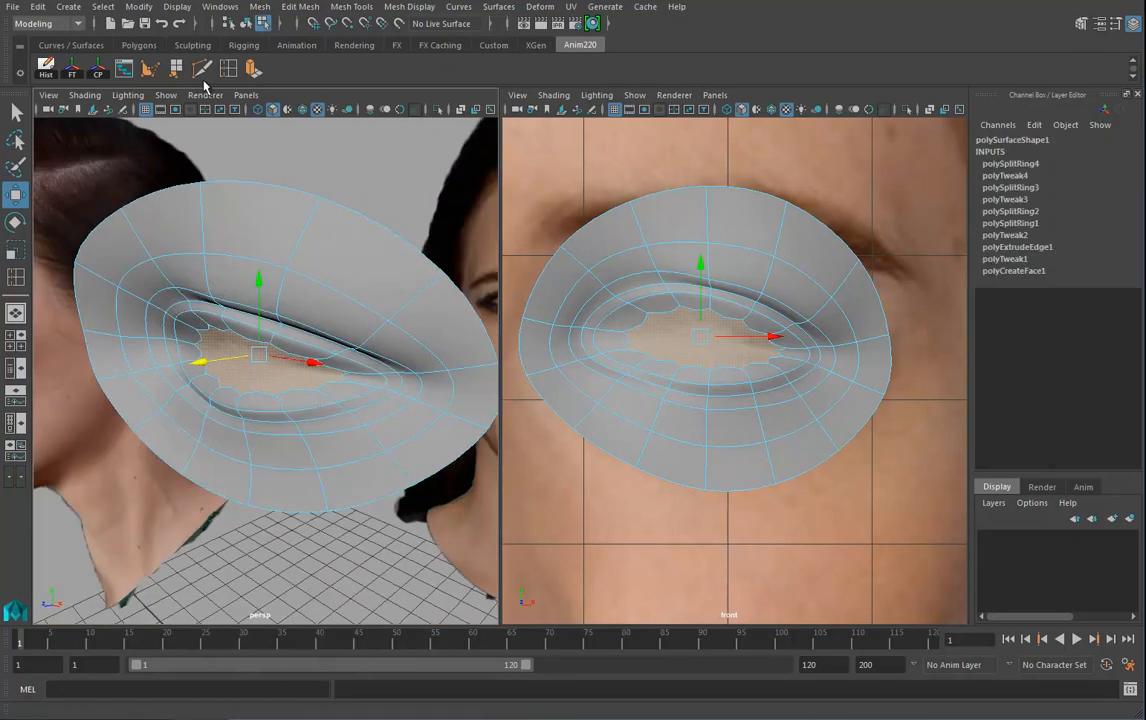
click(252, 70)
alt+drag(289, 307, 203, 361)
key(w)
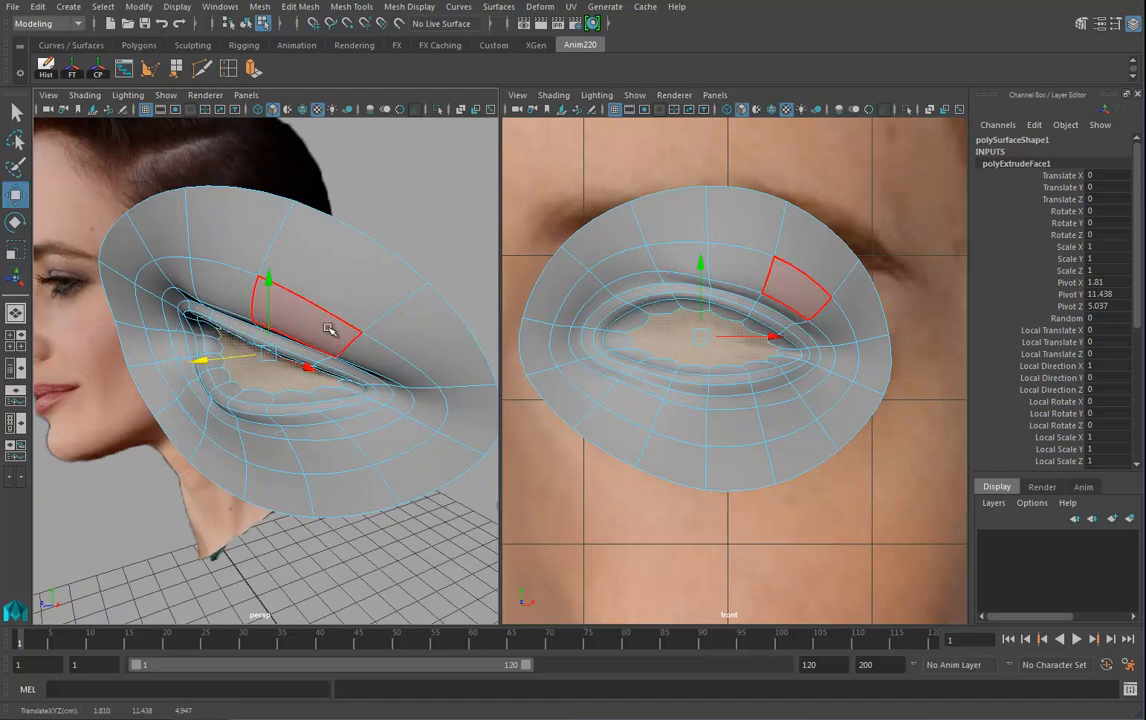
Step: Extrude the eye-opening face a second time and push it deeper to thicken the lid rim
click(252, 70)
alt+drag(250, 300, 366, 288)
click(347, 267)
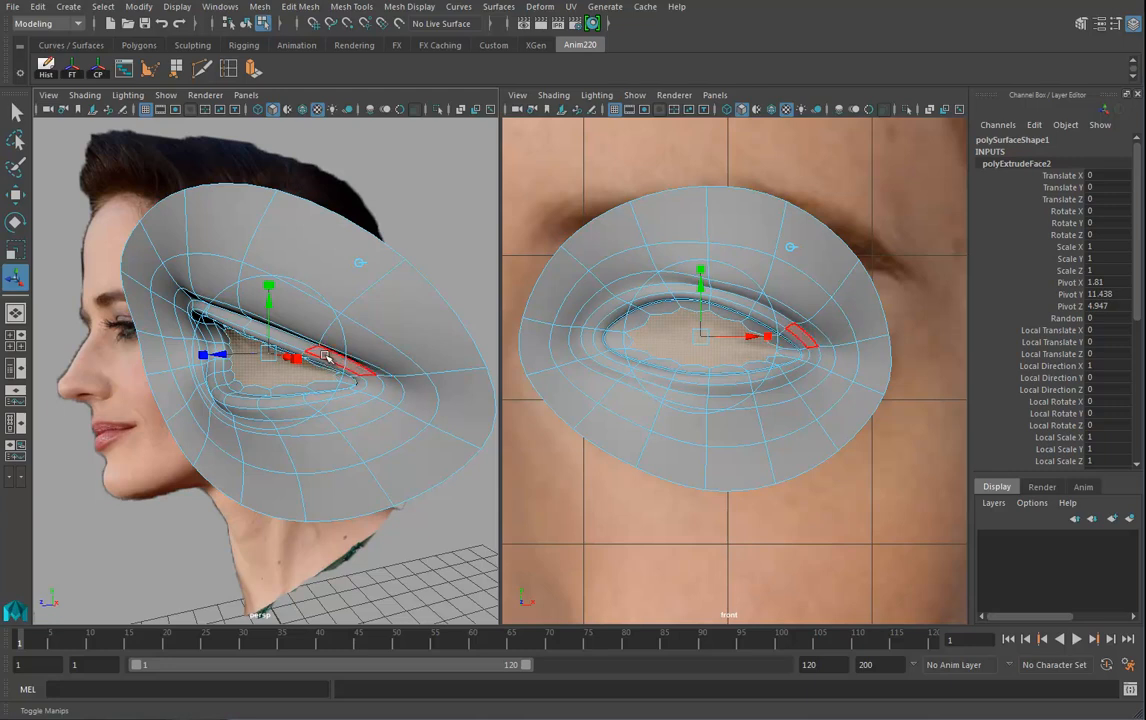
key(w)
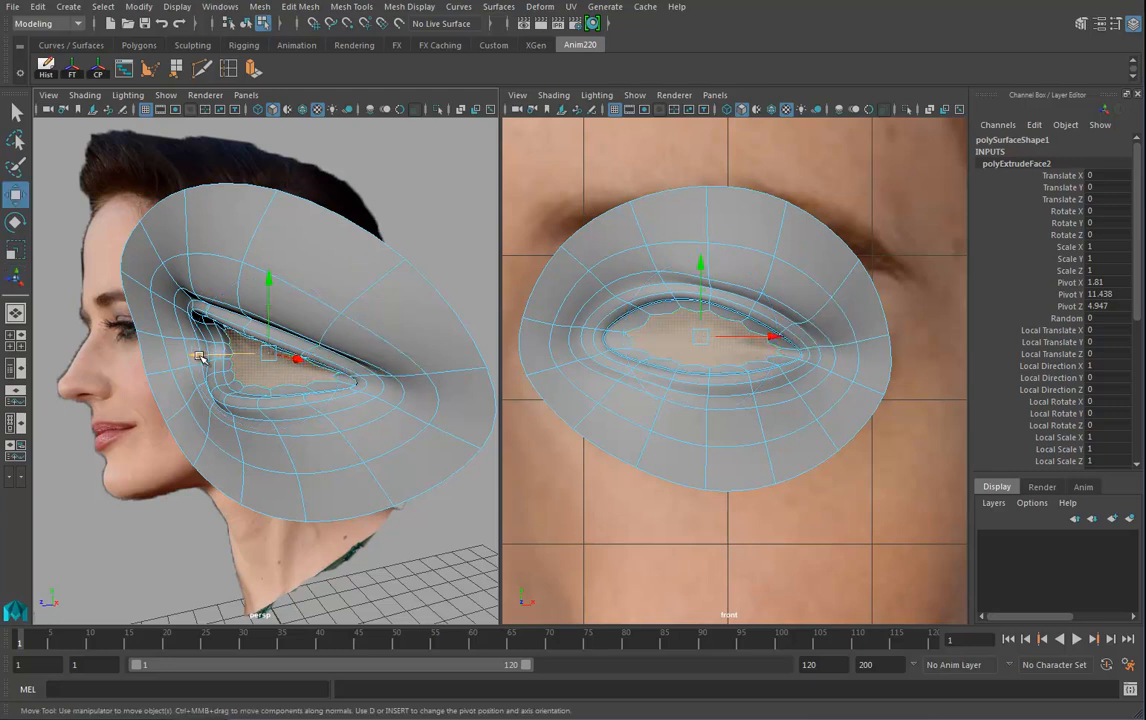
mouse_move(205, 345)
alt+mouse_down()
mouse_move(266, 366)
mouse_move(323, 364)
alt+mouse_up()
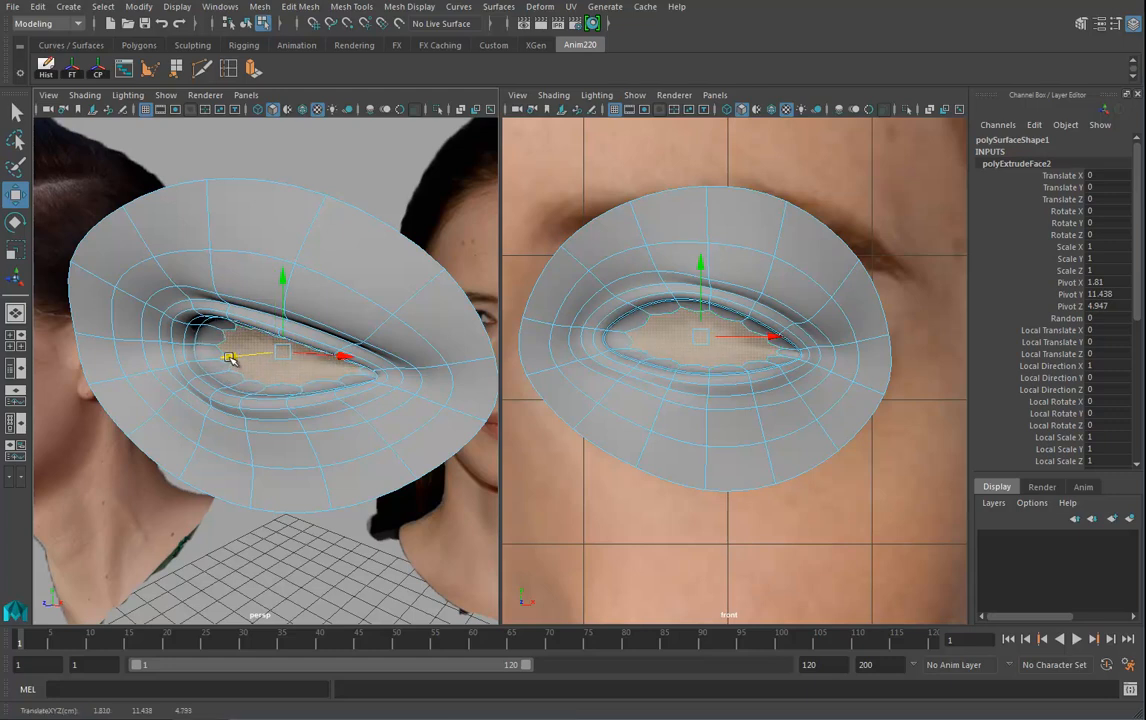
Step: Enlarge the extruded inner face slightly behind the lids and delete it to open the eye hole
key(e)
key(r)
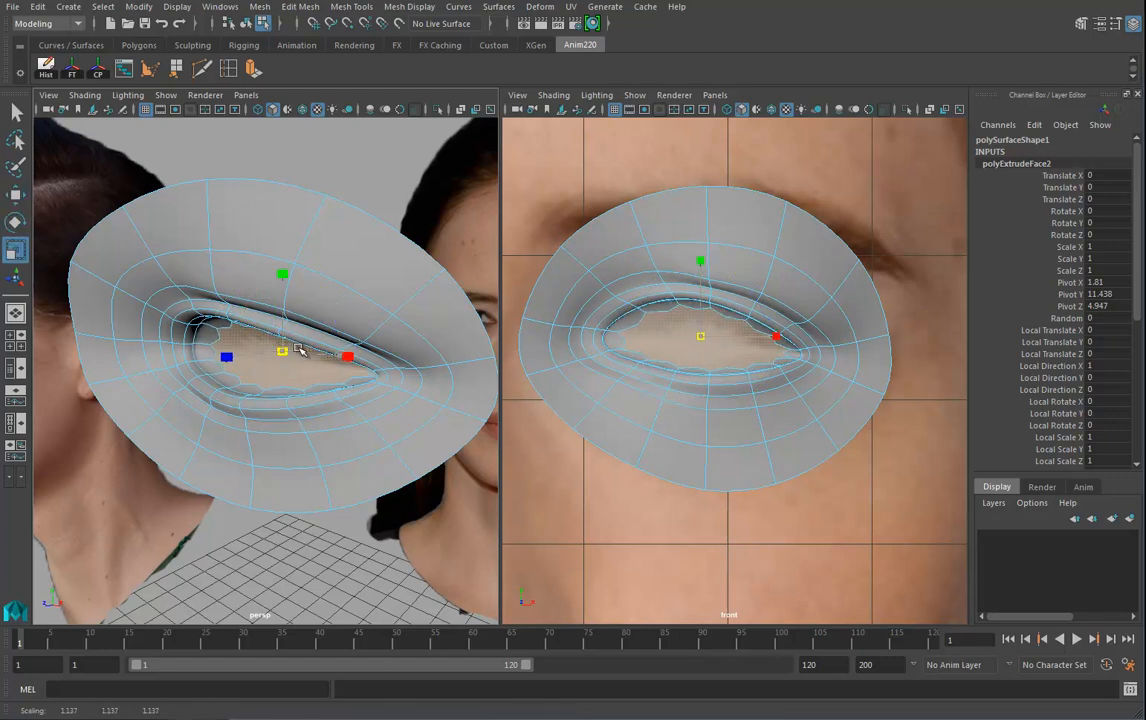
alt+drag(215, 305, 375, 365)
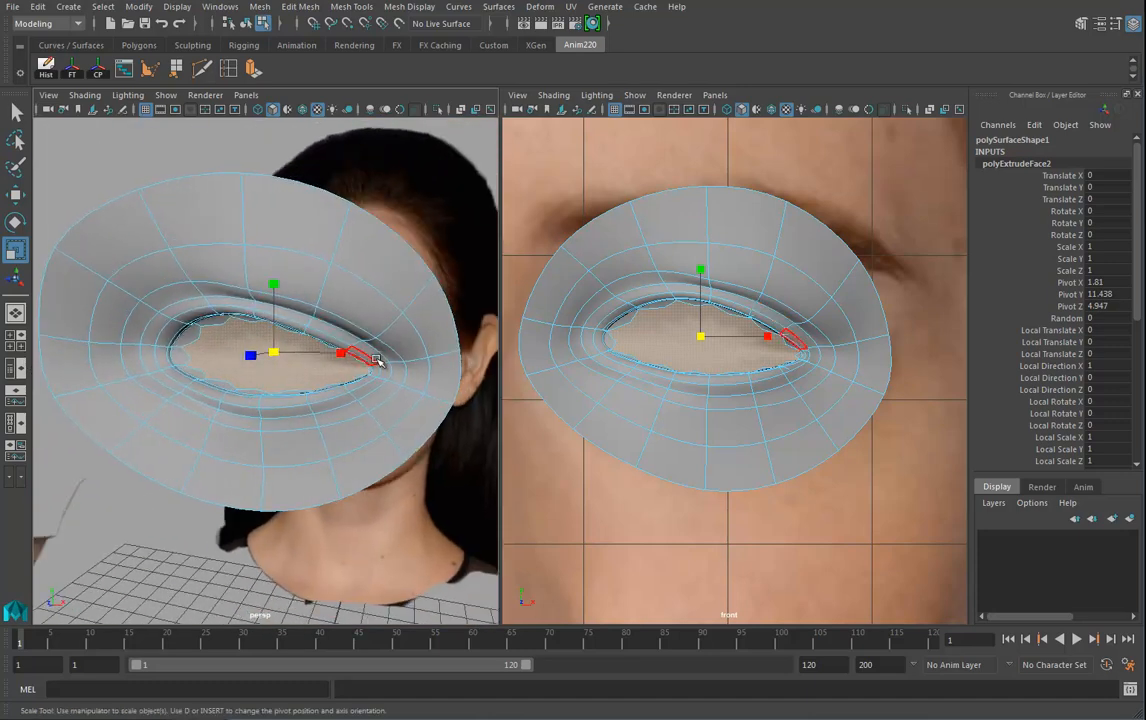
key(Delete)
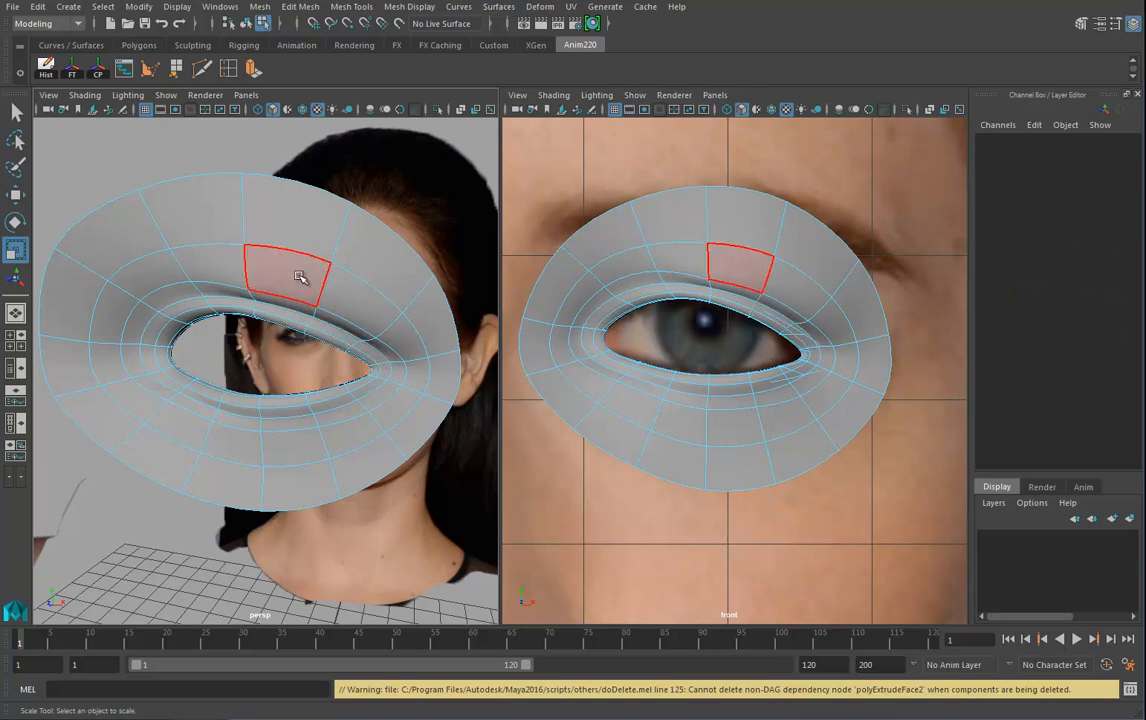
Step: Return to object mode and inspect the finished eye piece against the whole face in the front and perspective views
scroll(770, 366, down, 5)
alt+middle_drag(724, 414, 722, 430)
right_drag(300, 255, 345, 246)
alt+drag(361, 374, 425, 345)
alt+right_drag(425, 345, 376, 346)
alt+drag(376, 346, 479, 405)
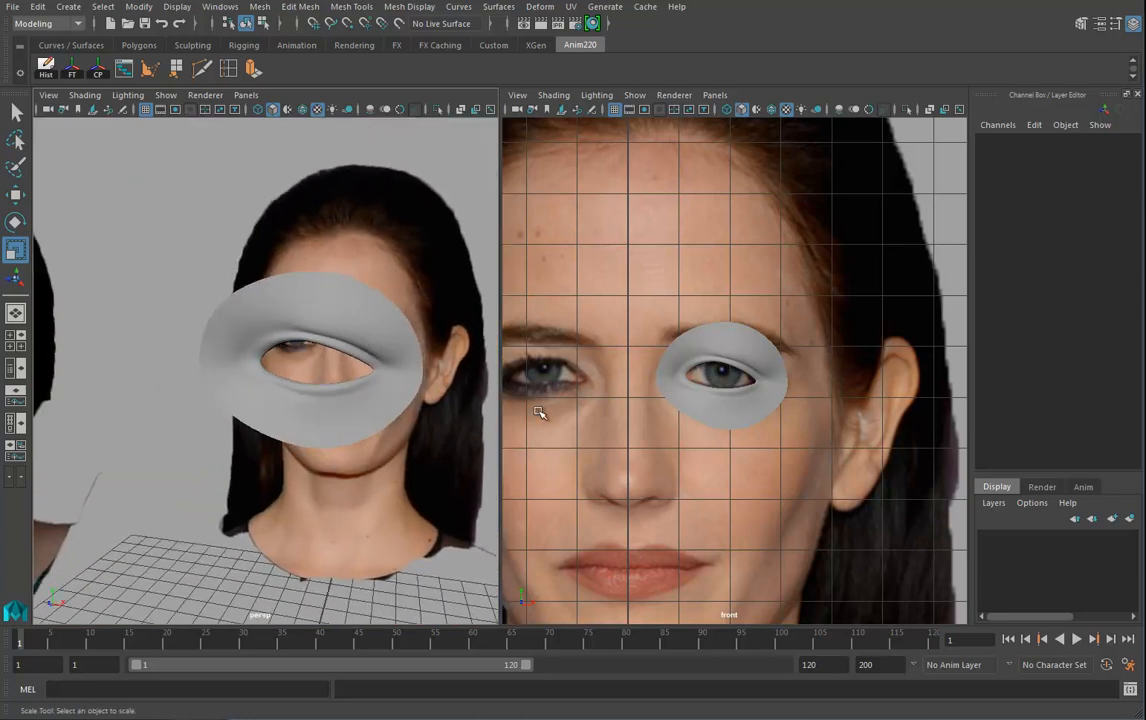